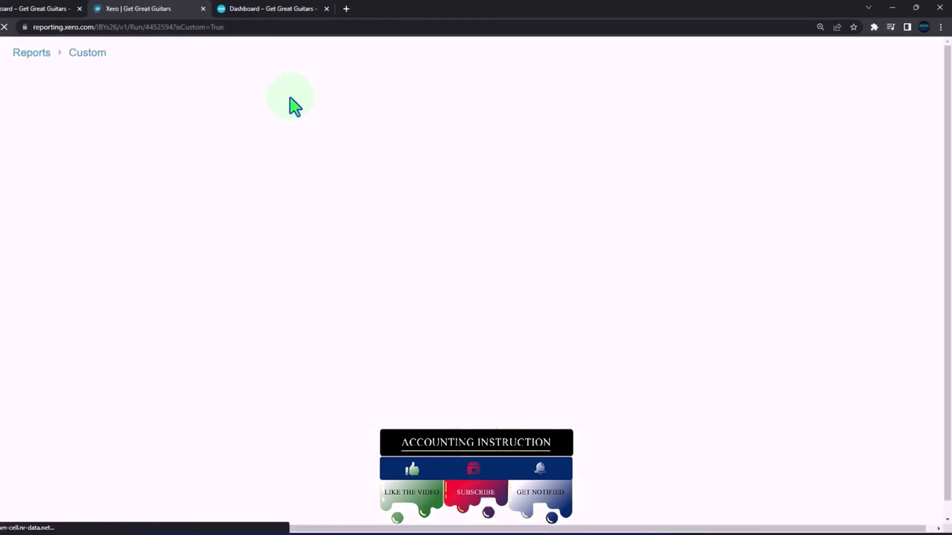
# - Open the Income Statement Comp report in the spare Xero dashboard tab and review it from Income down to Net Income
pyautogui.click(272, 9)
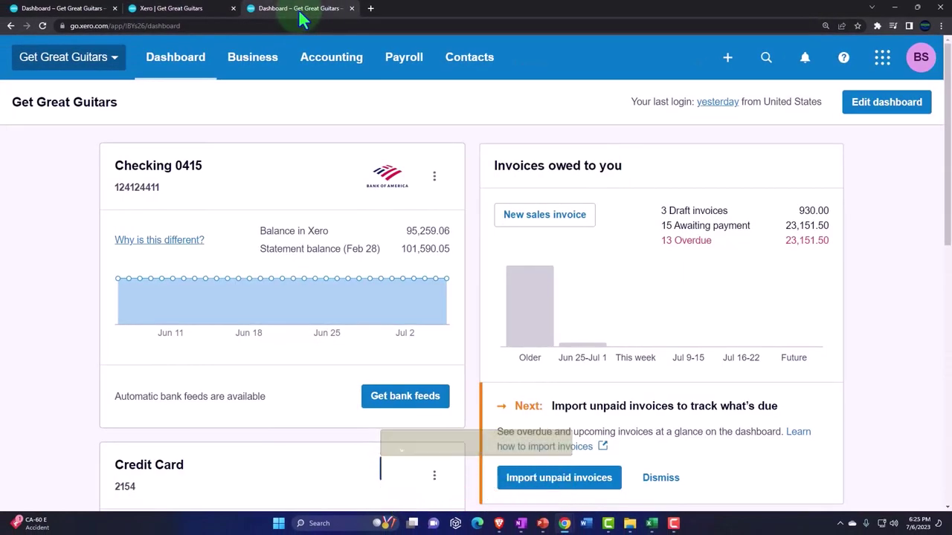
pyautogui.click(331, 61)
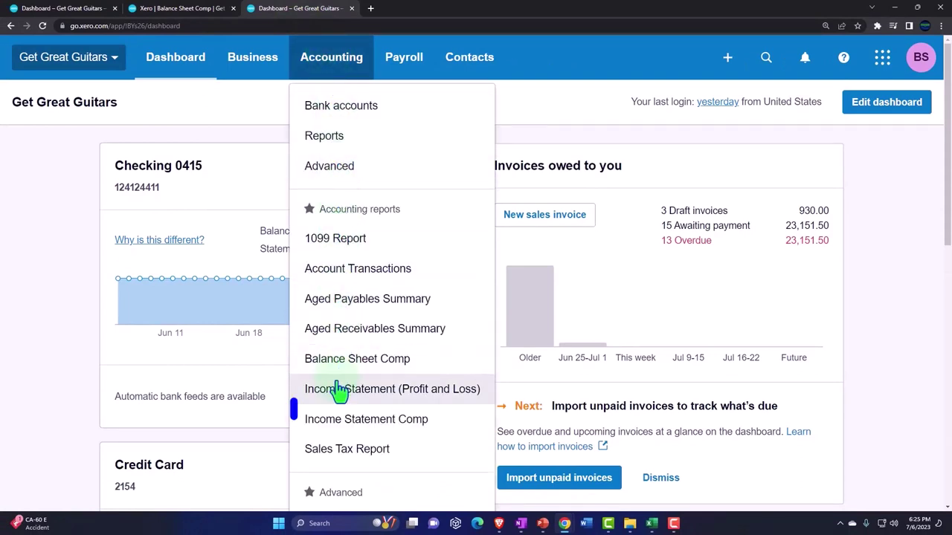
pyautogui.click(431, 425)
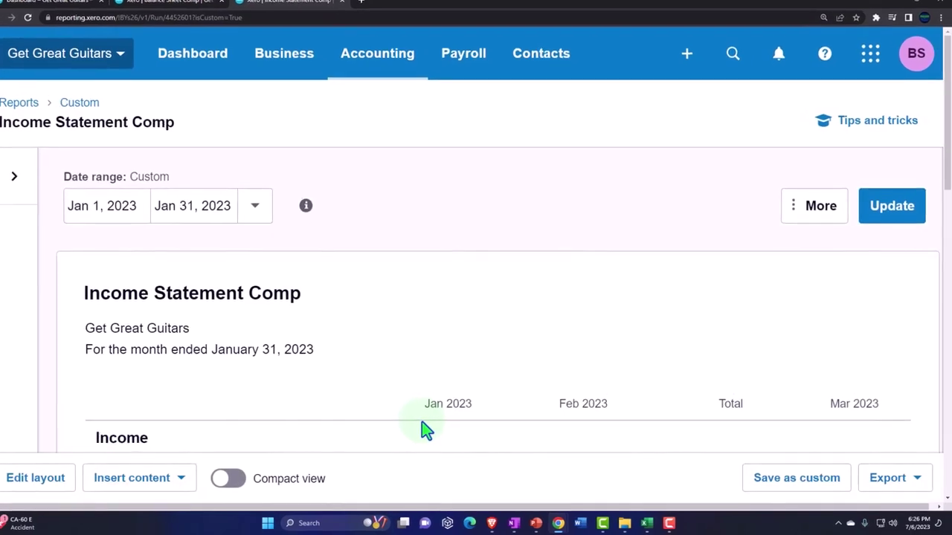
pyautogui.scroll(-1, 408, 429)
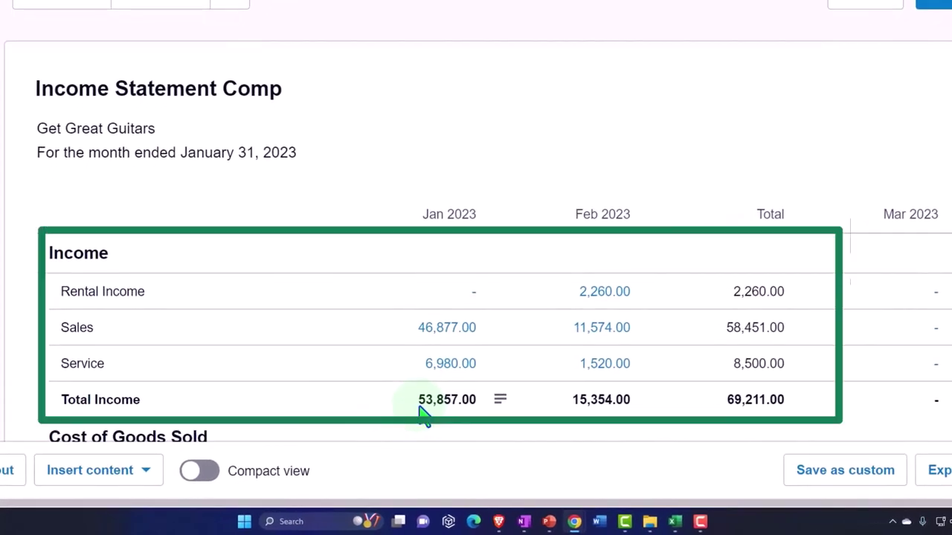
pyautogui.scroll(-3, 420, 409)
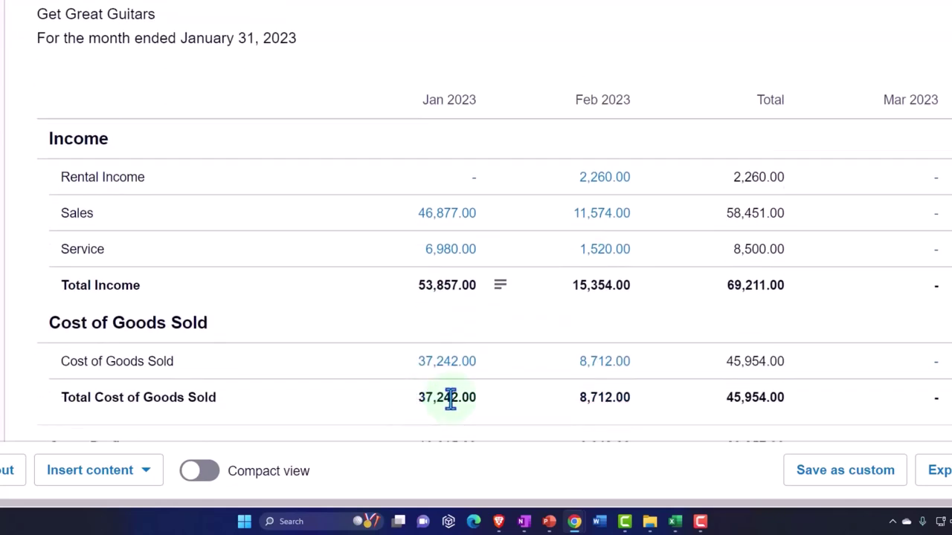
pyautogui.scroll(-1, 719, 318)
pyautogui.scroll(-10, 719, 319)
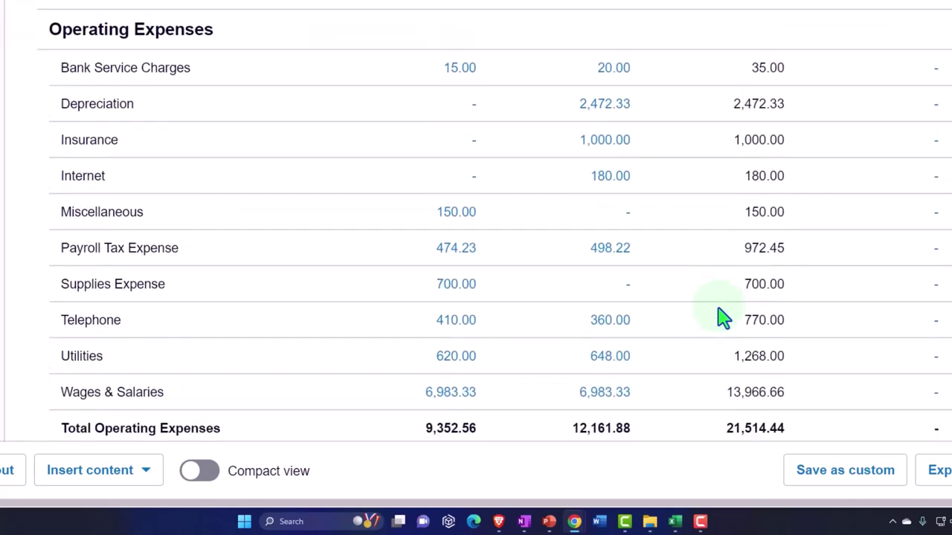
pyautogui.scroll(-1, 720, 318)
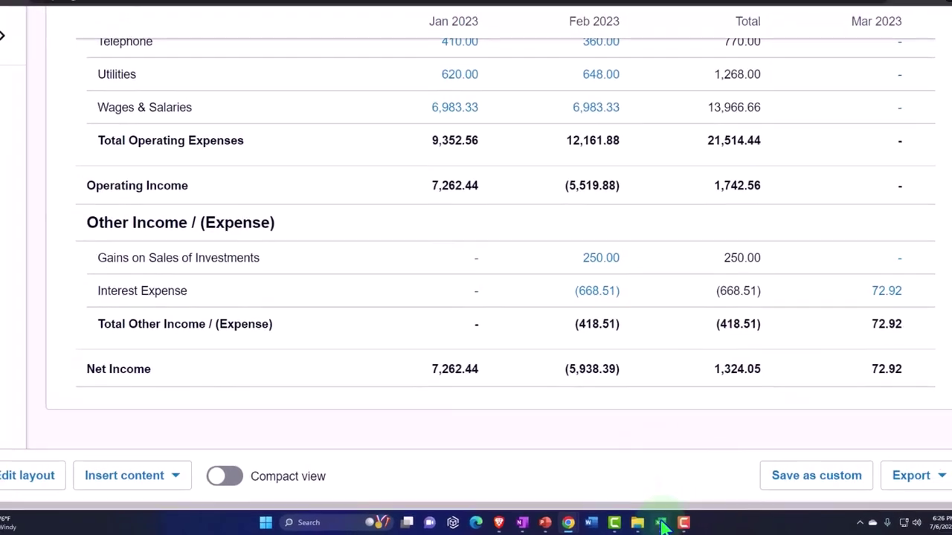
# - Switch to the Budget workbook in Excel and compare its Net Income total in D17 with the Xero income statement
pyautogui.click(662, 524)
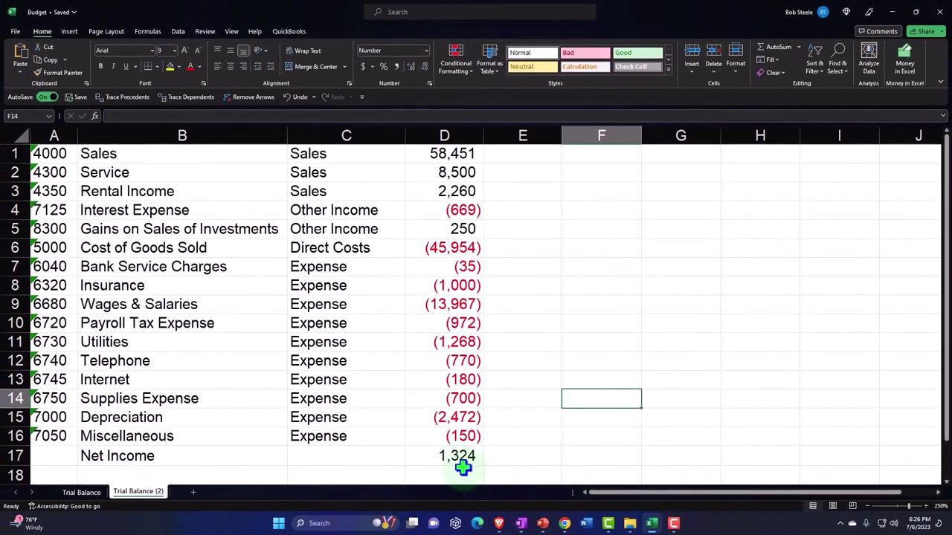
pyautogui.click(457, 456)
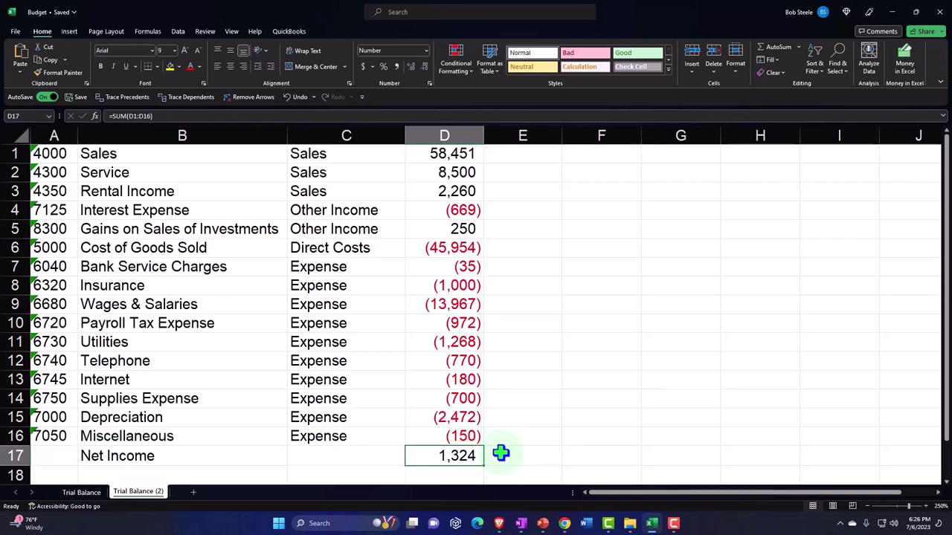
pyautogui.click(650, 523)
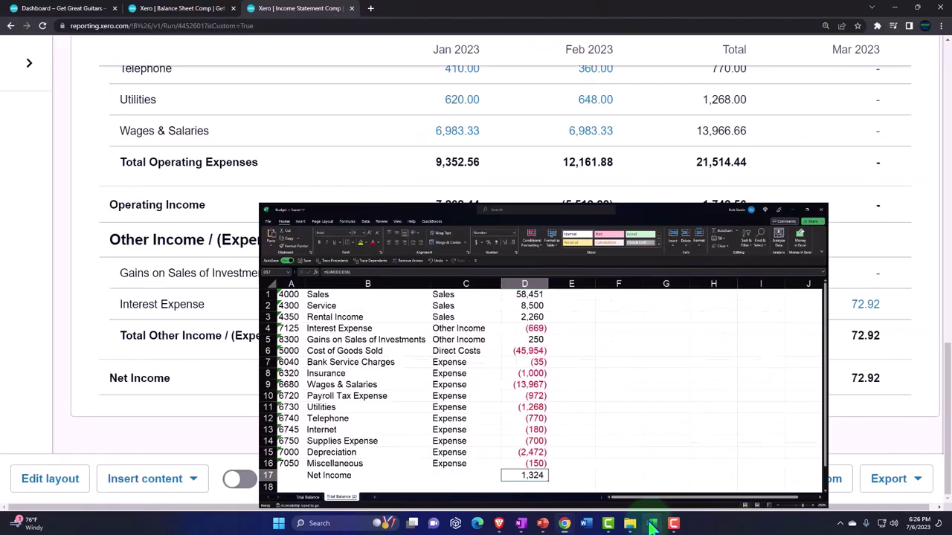
pyautogui.scroll(15, 546, 387)
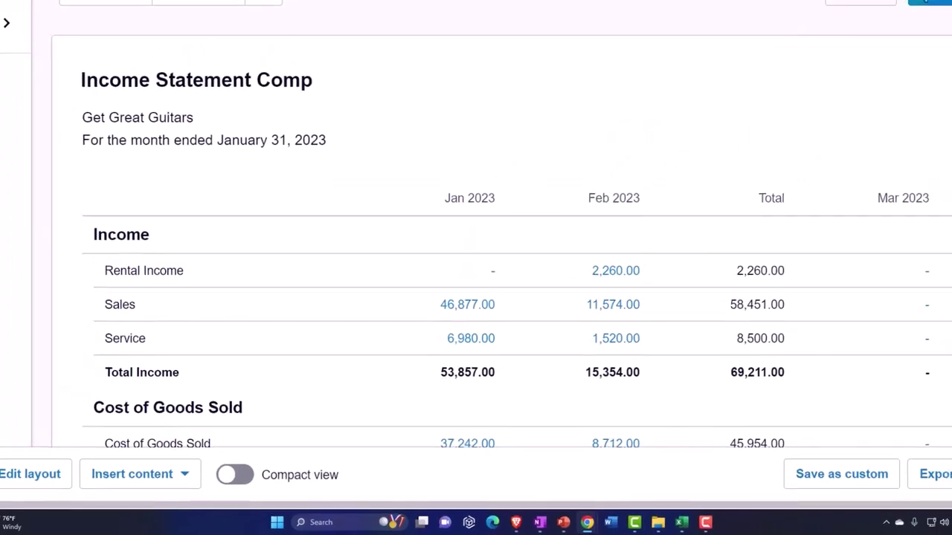
# - Return to the Budget workbook in Excel and go through the column D amounts from Sales to Bank Service Charges
pyautogui.click(900, 6)
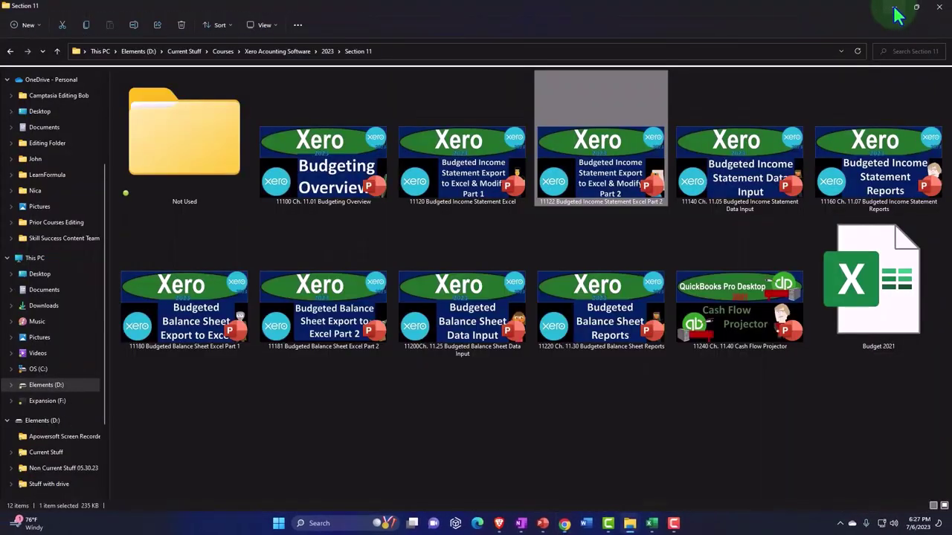
pyautogui.click(651, 525)
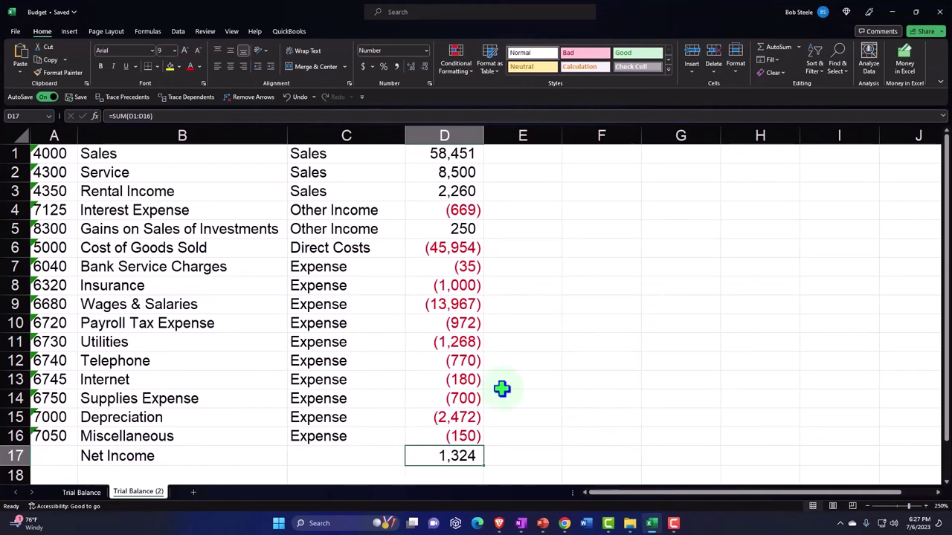
pyautogui.click(420, 153)
pyautogui.press('Down')
pyautogui.press('Down')
pyautogui.press('Down')
pyautogui.press('Down')
pyautogui.press('Down')
pyautogui.press('Down')
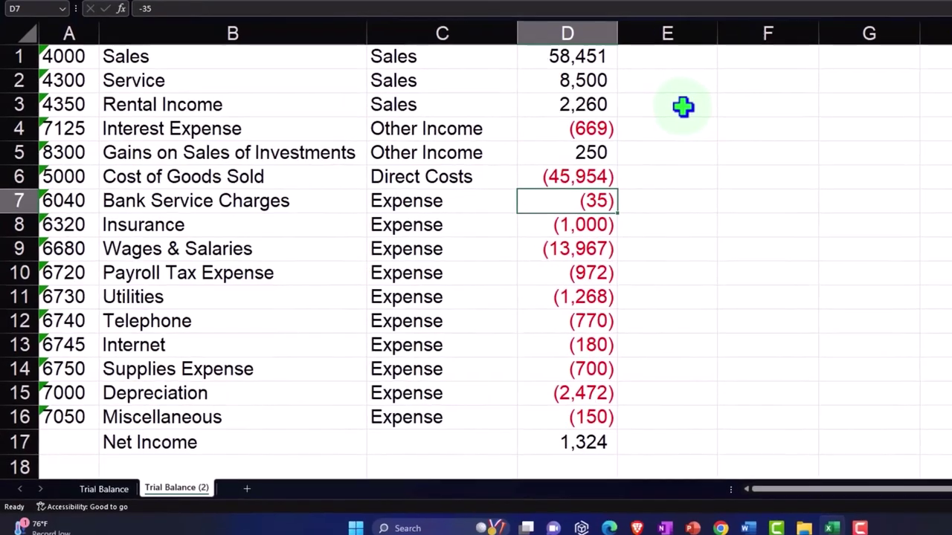
# - Delete column C, which holds the account types, from the Trial Balance (2) sheet
pyautogui.moveTo(446, 65); pyautogui.dragTo(454, 444)
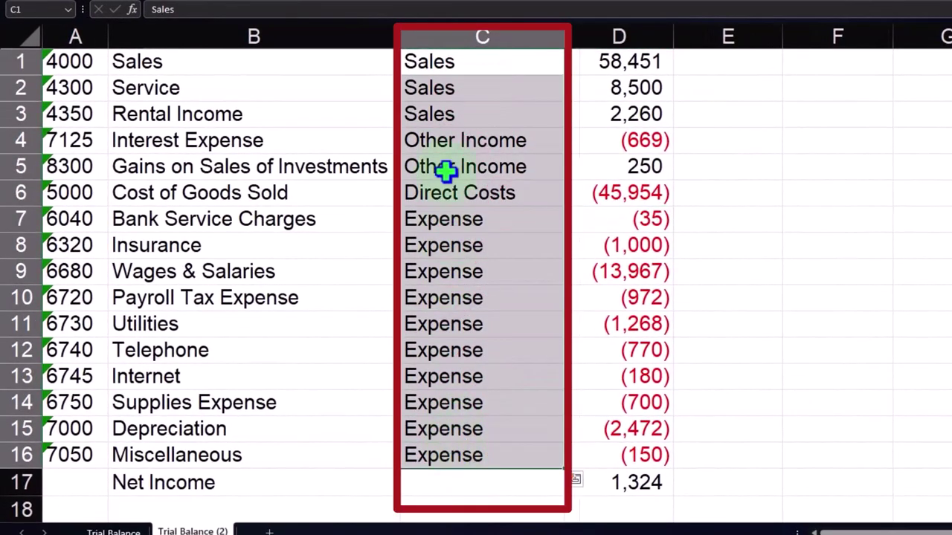
pyautogui.click(447, 38)
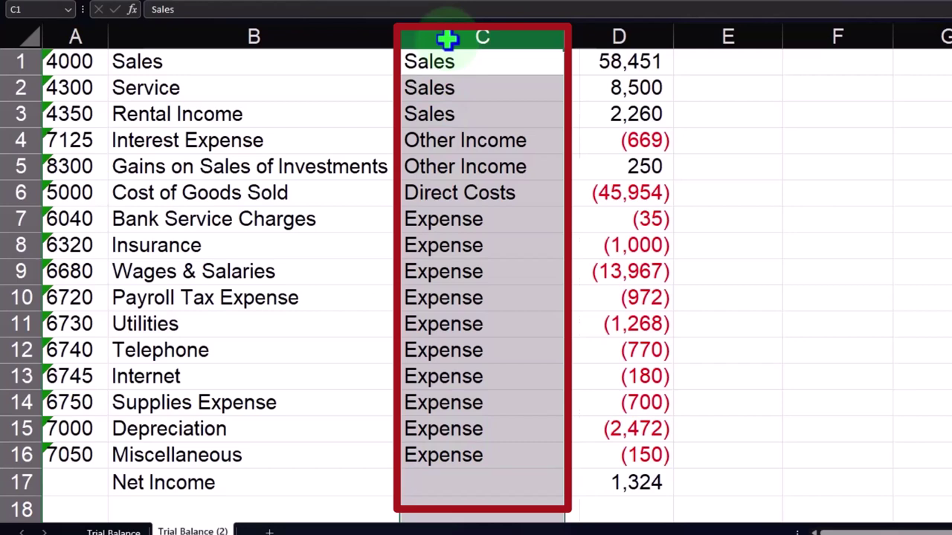
pyautogui.rightClick(455, 135)
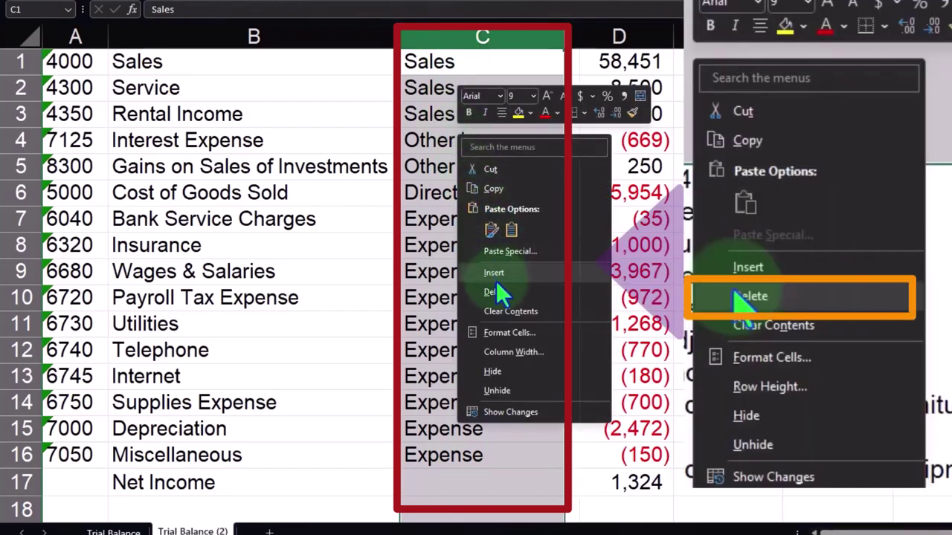
pyautogui.click(497, 290)
pyautogui.click(502, 296)
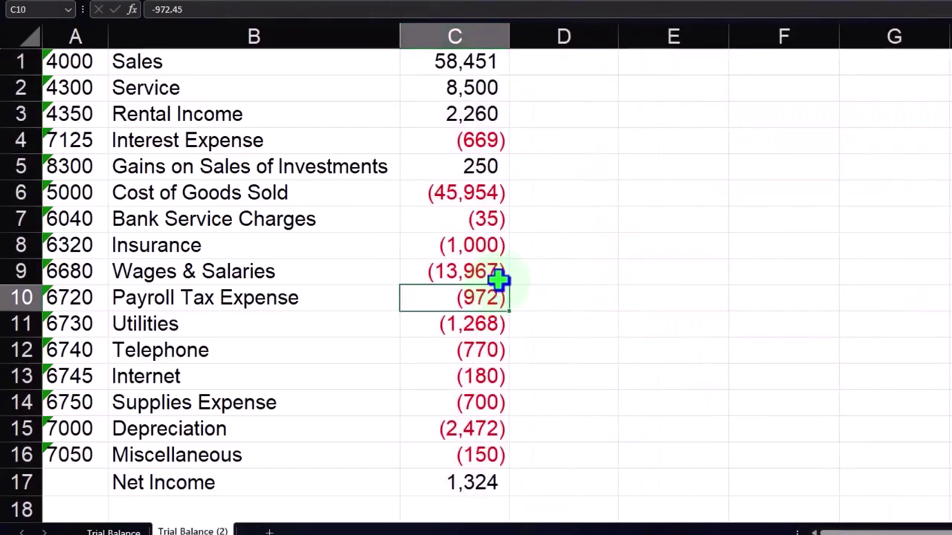
pyautogui.click(557, 64)
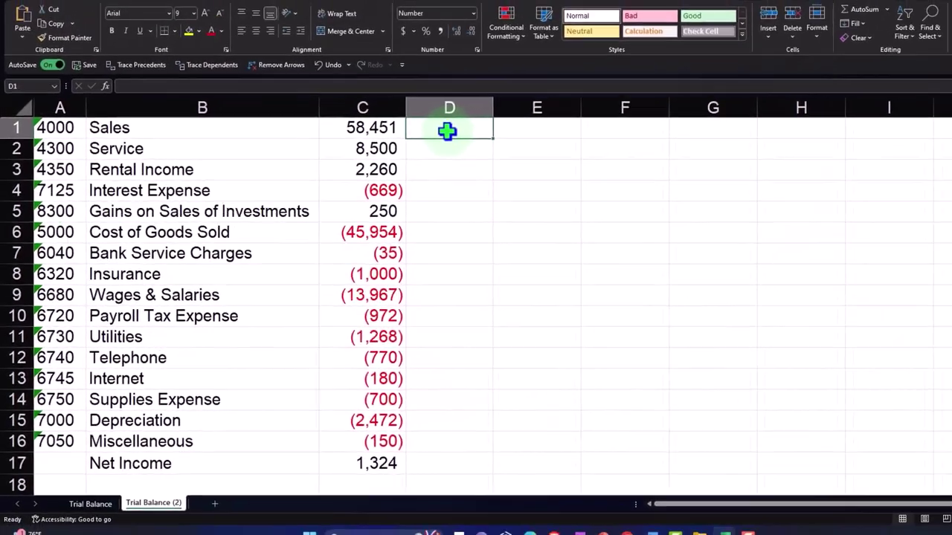
pyautogui.press('Right')
pyautogui.press('Right')
pyautogui.press('Right')
pyautogui.press('Right')
pyautogui.press('Right')
pyautogui.press('Right')
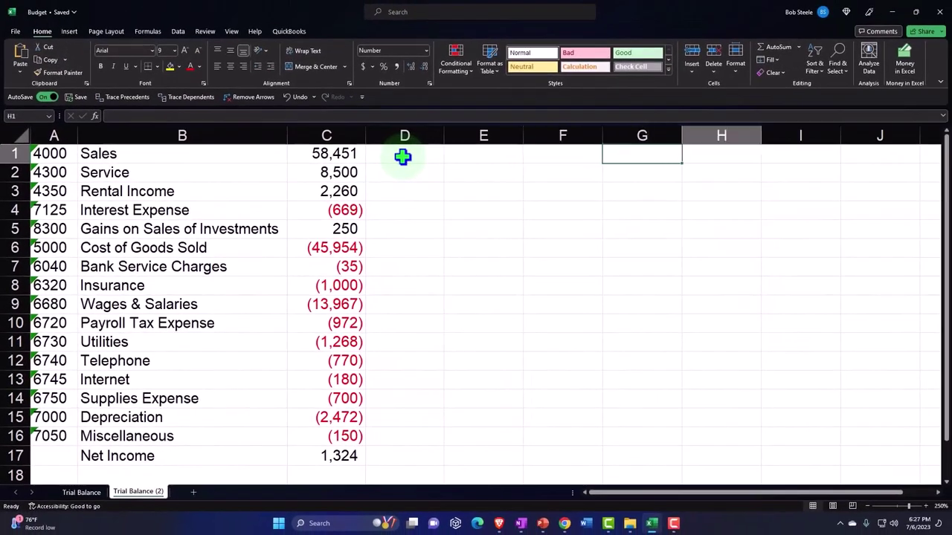
pyautogui.press('Left')
pyautogui.press('Left')
pyautogui.press('Left')
pyautogui.press('Left')
pyautogui.press('Left')
pyautogui.press('Left')
pyautogui.press('Left')
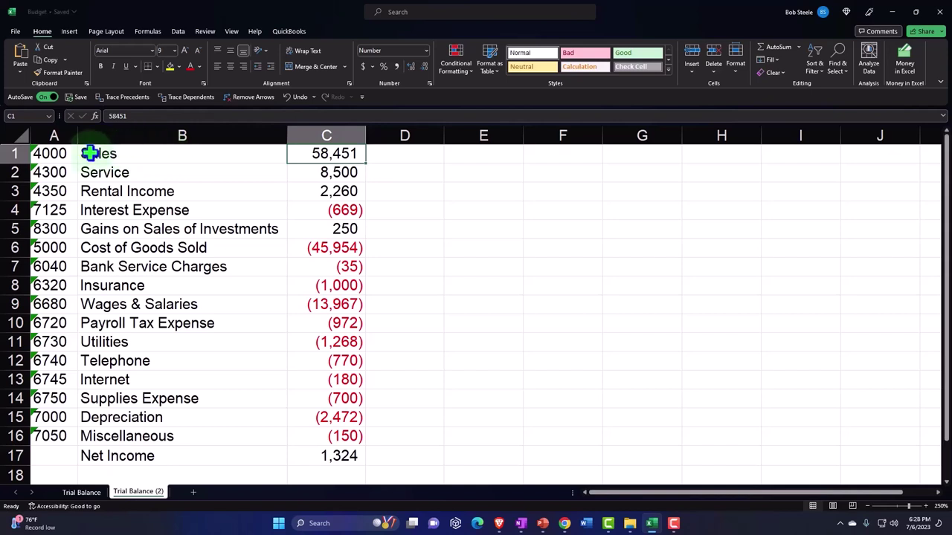
# - Insert a blank row above the Sales row for column headings
pyautogui.click(9, 153)
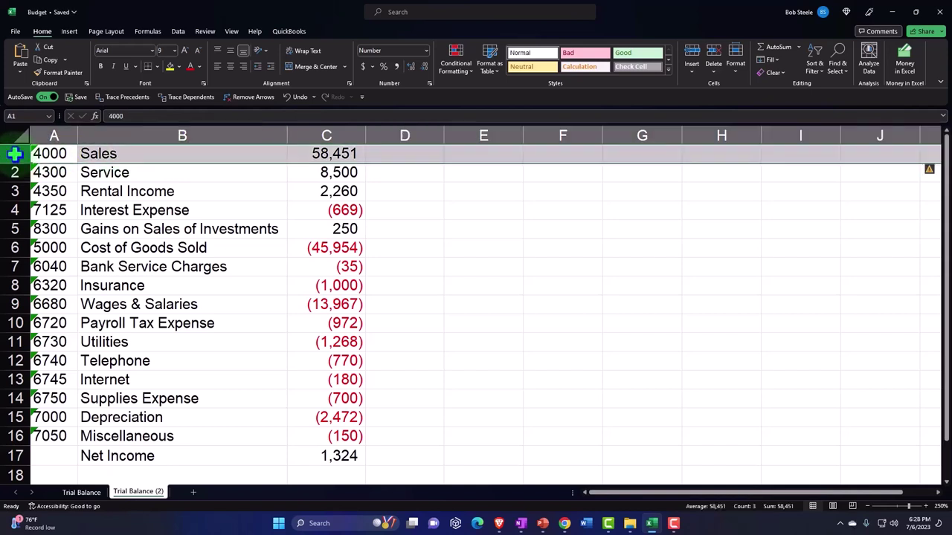
pyautogui.rightClick(126, 156)
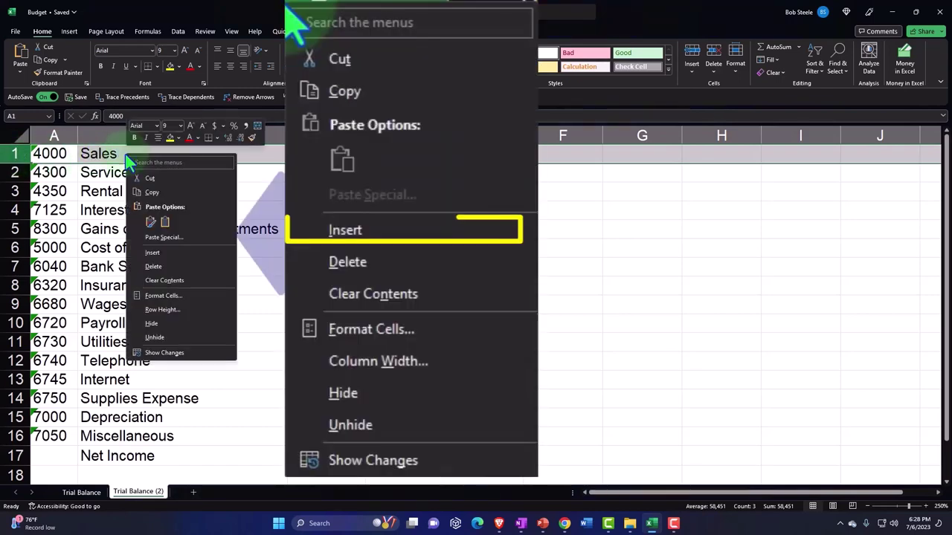
pyautogui.click(152, 252)
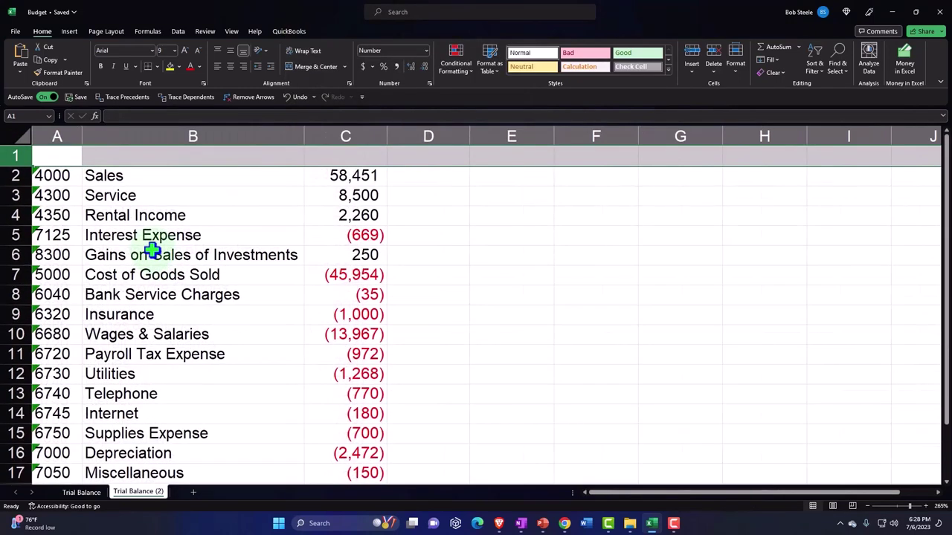
# - Enter the month headings Jan in D1 and Feb in E1
pyautogui.scroll(2, 152, 251)
pyautogui.click(188, 249)
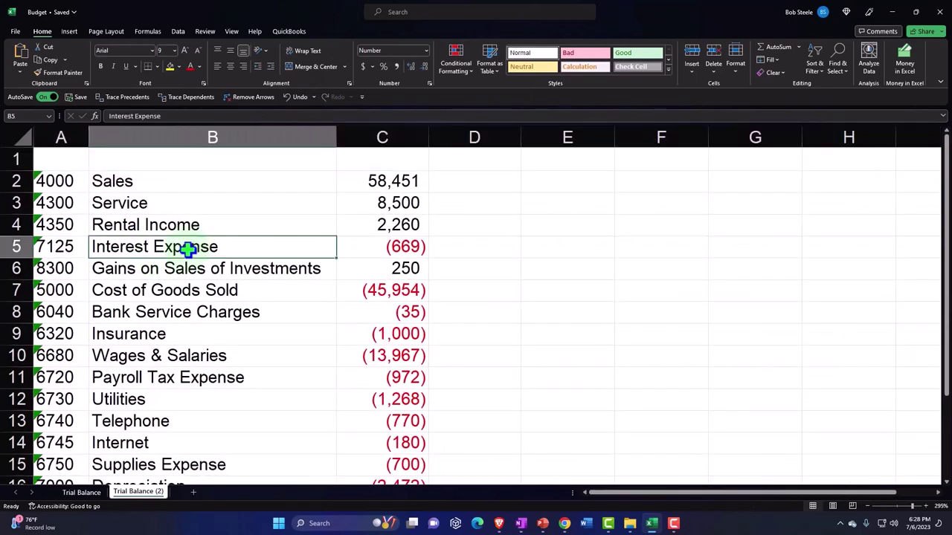
pyautogui.click(198, 157)
pyautogui.press('Right')
pyautogui.press('Right')
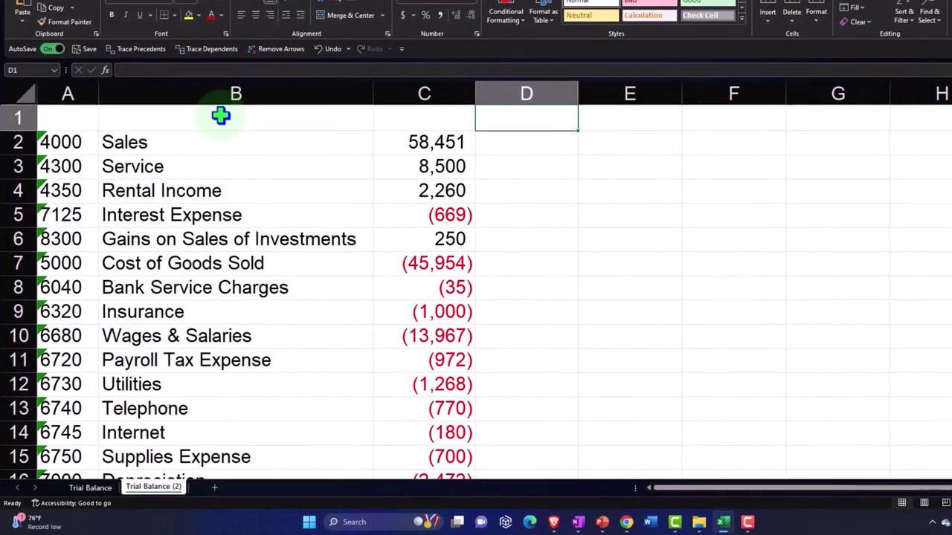
pyautogui.write('J')
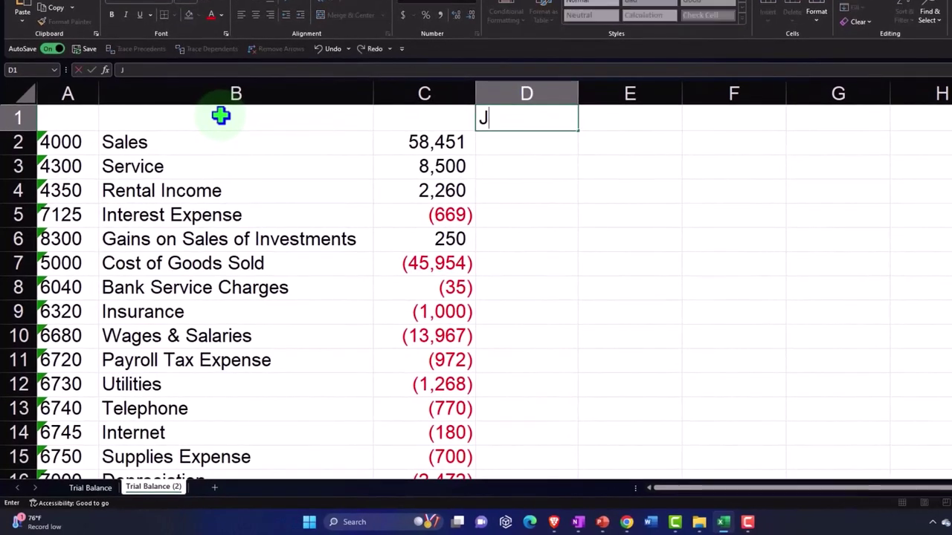
pyautogui.write('an')
pyautogui.press('Tab')
pyautogui.write('Feb')
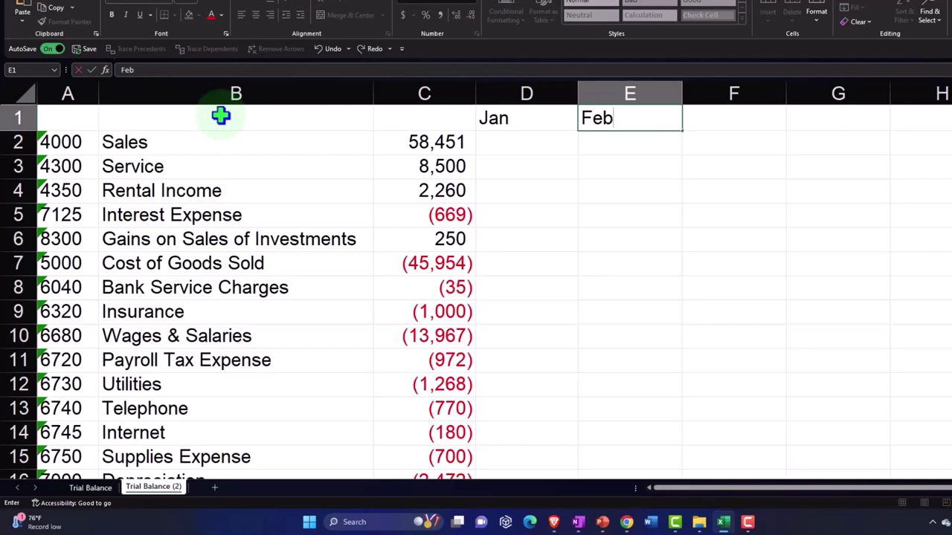
pyautogui.press('Tab')
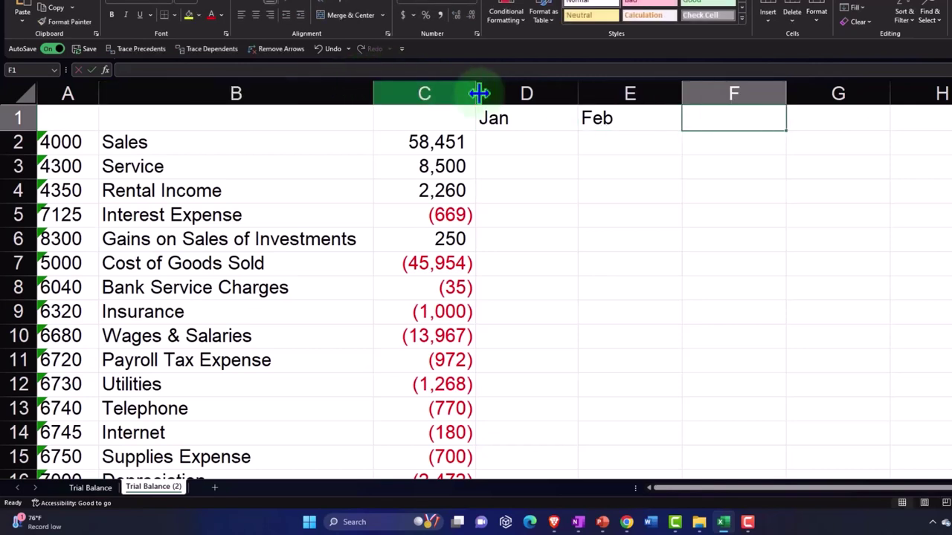
# - Extend the Jan and Feb headings in row 1 as a monthly series through Dec in column O
pyautogui.click(527, 116)
pyautogui.moveTo(574, 120); pyautogui.dragTo(611, 127)
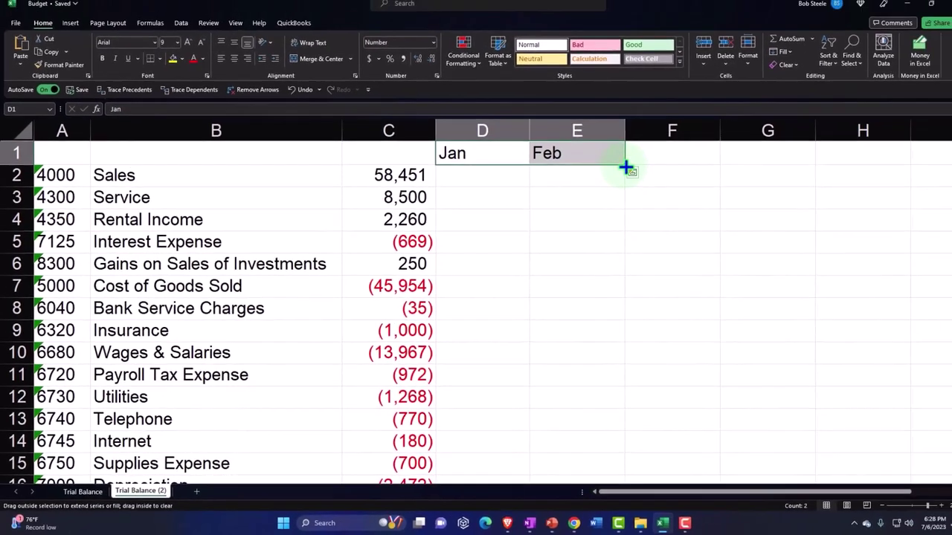
pyautogui.moveTo(676, 134); pyautogui.dragTo(741, 139)
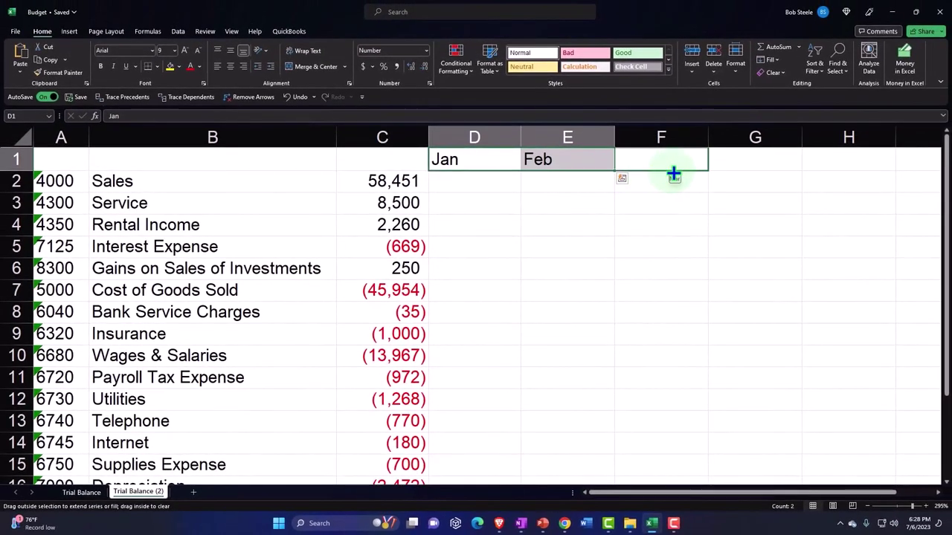
pyautogui.moveTo(674, 175); pyautogui.dragTo(851, 154)
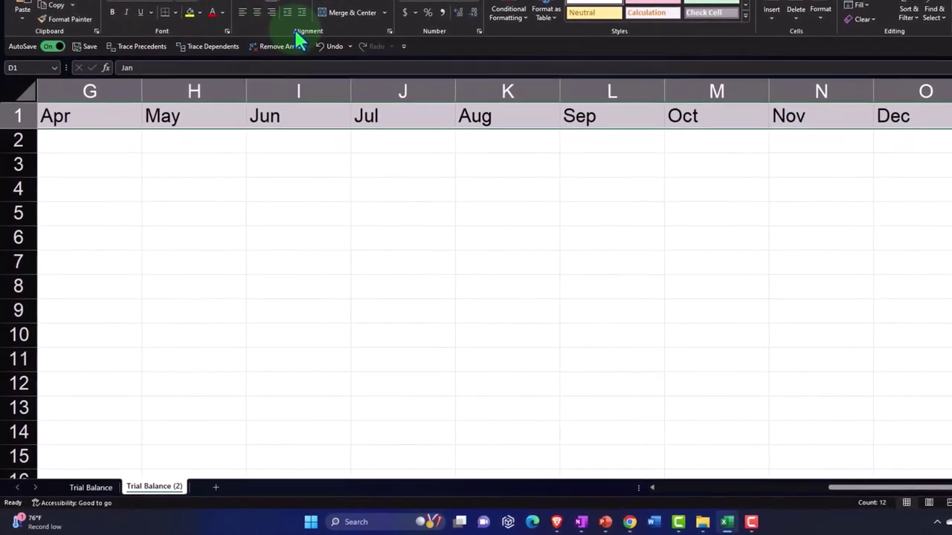
# - Format the Jan to Dec headings in row 1 as centred white text on a black fill
pyautogui.click(258, 11)
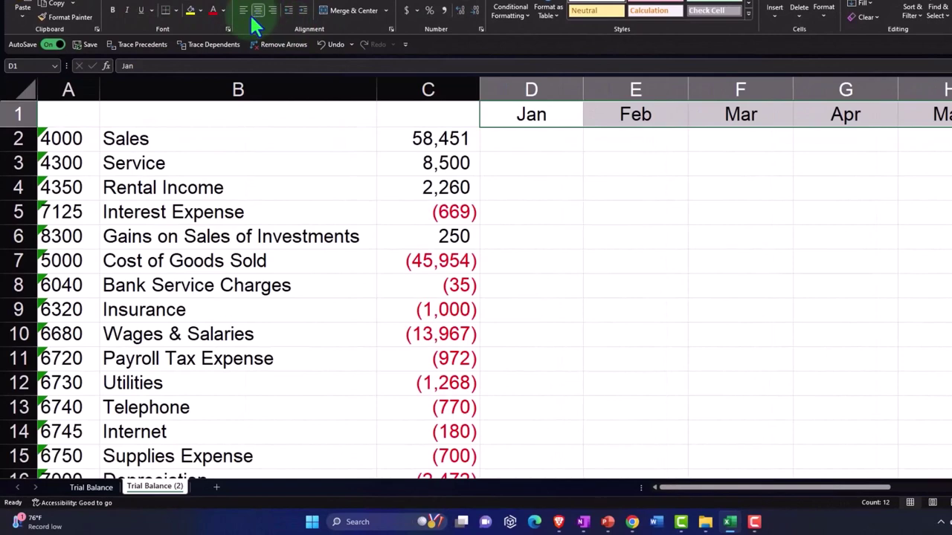
pyautogui.click(200, 10)
pyautogui.click(199, 39)
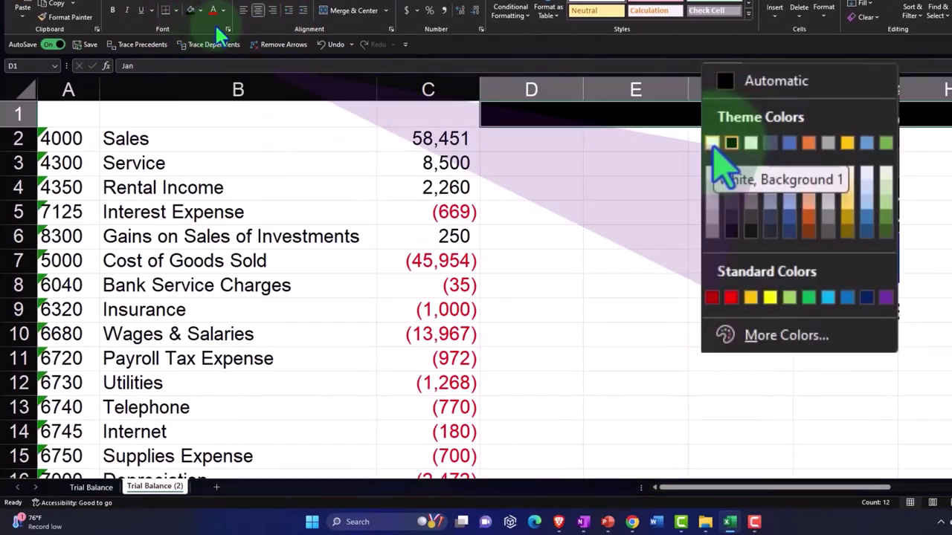
pyautogui.click(223, 11)
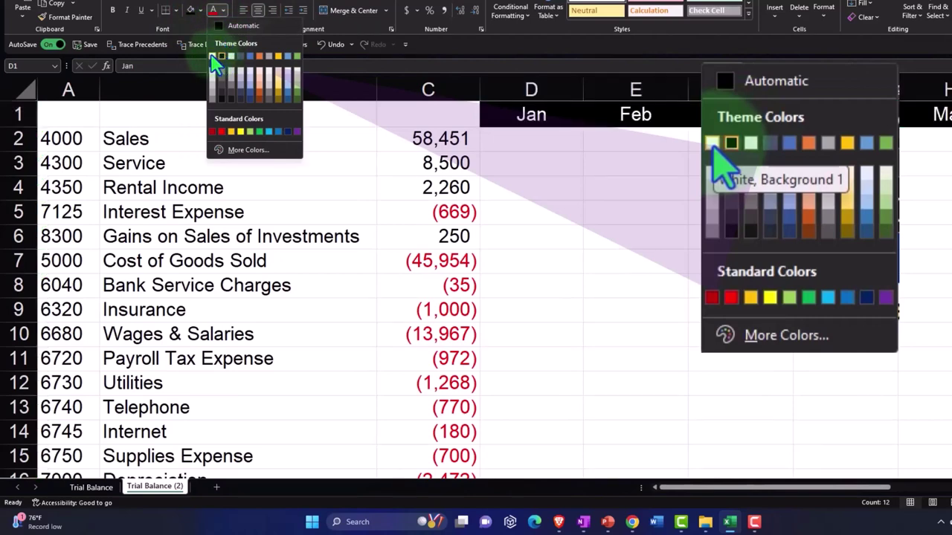
pyautogui.click(212, 57)
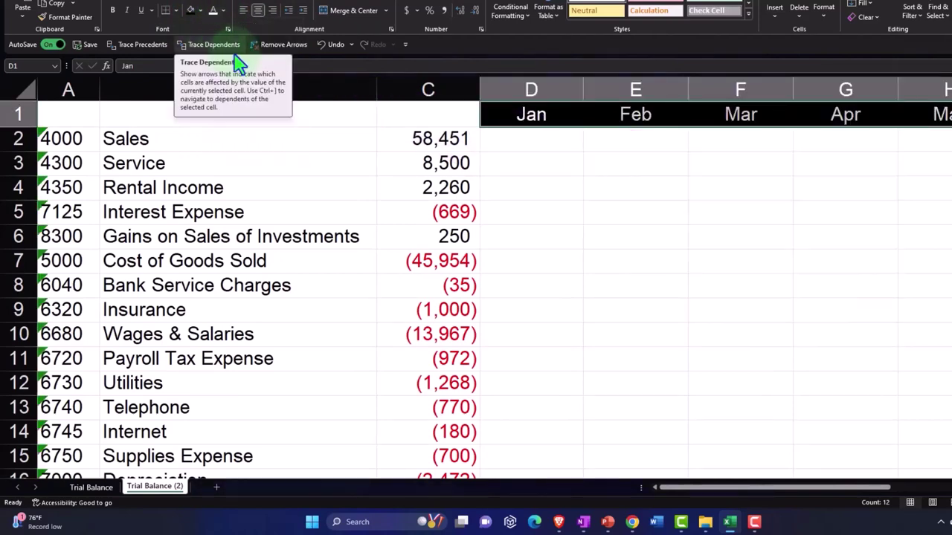
pyautogui.click(561, 159)
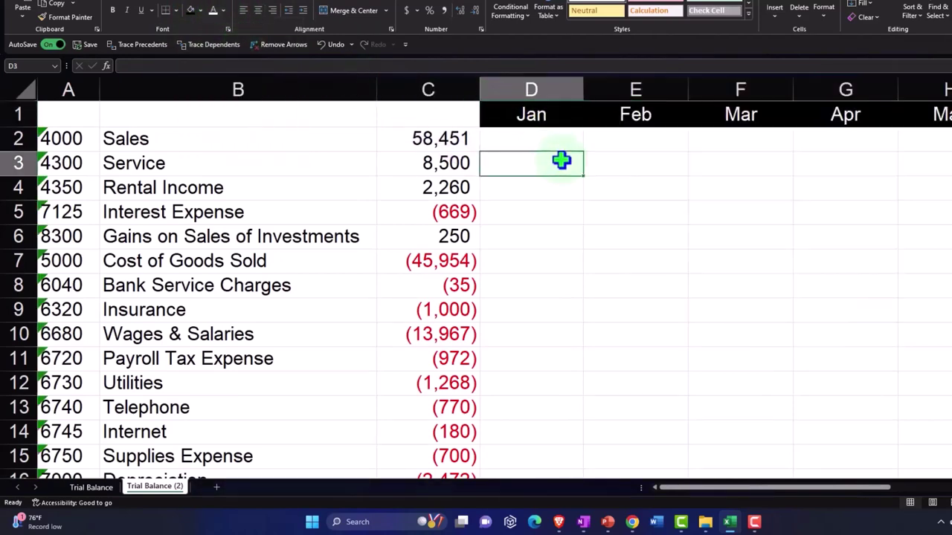
# - Narrow the twelve month columns, D through O, to one equal width
pyautogui.moveTo(546, 87); pyautogui.dragTo(846, 89)
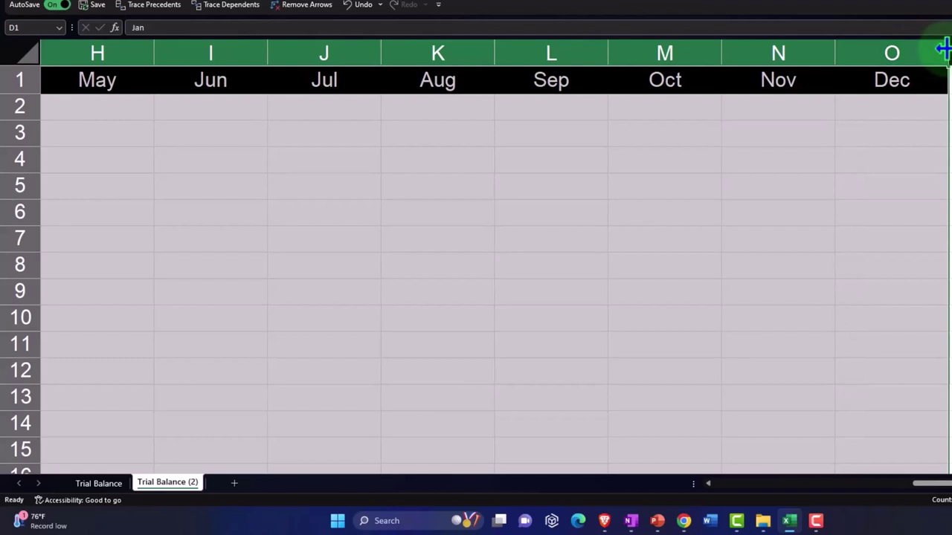
pyautogui.moveTo(942, 48); pyautogui.dragTo(937, 47)
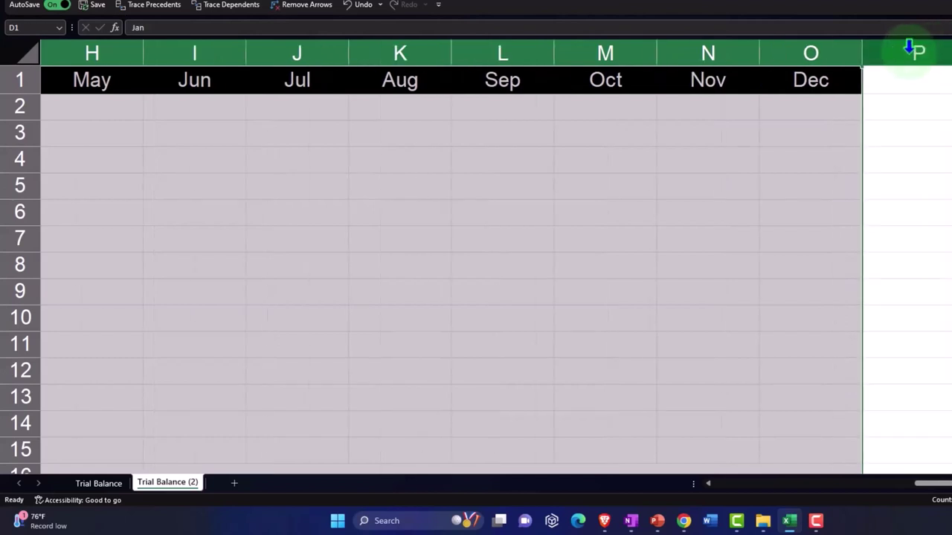
pyautogui.moveTo(861, 46); pyautogui.dragTo(847, 47)
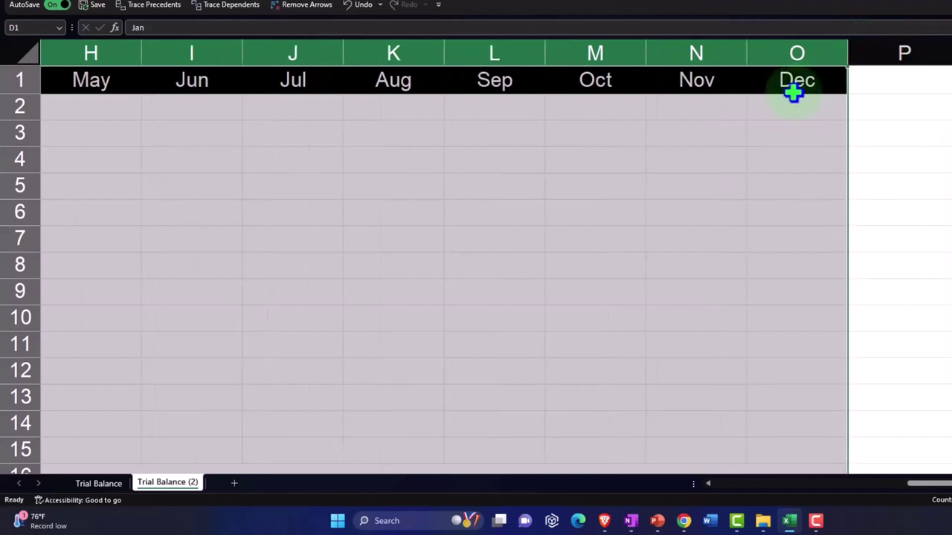
# - Insert a blank column before the Jan column and narrow it to a thin spacer
pyautogui.click(787, 97)
pyautogui.press('Left')
pyautogui.press('Left')
pyautogui.press('Left')
pyautogui.press('Left')
pyautogui.press('Left')
pyautogui.press('Left')
pyautogui.press('Left')
pyautogui.press('Left')
pyautogui.press('Left')
pyautogui.press('Left')
pyautogui.press('Left')
pyautogui.press('Left')
pyautogui.press('Left')
pyautogui.press('Left')
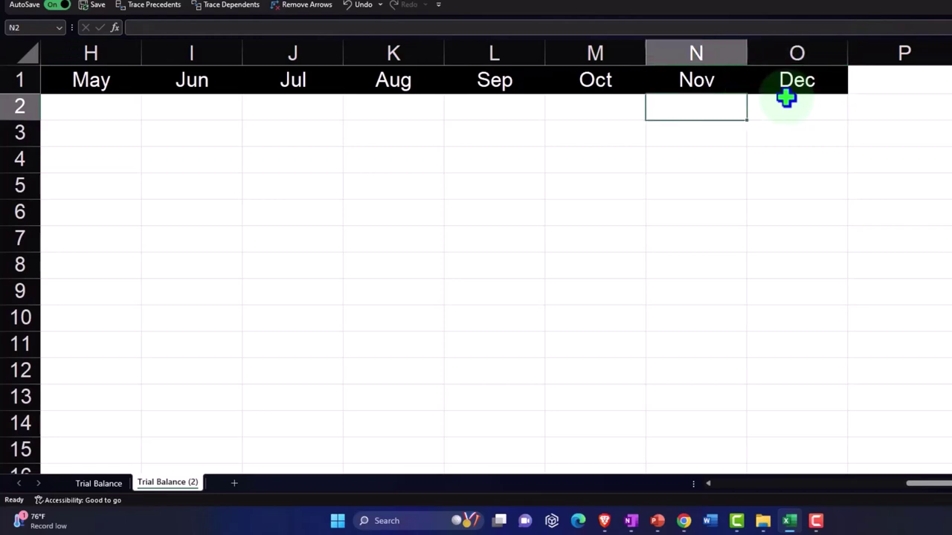
pyautogui.press('Right')
pyautogui.press('Right')
pyautogui.press('Right')
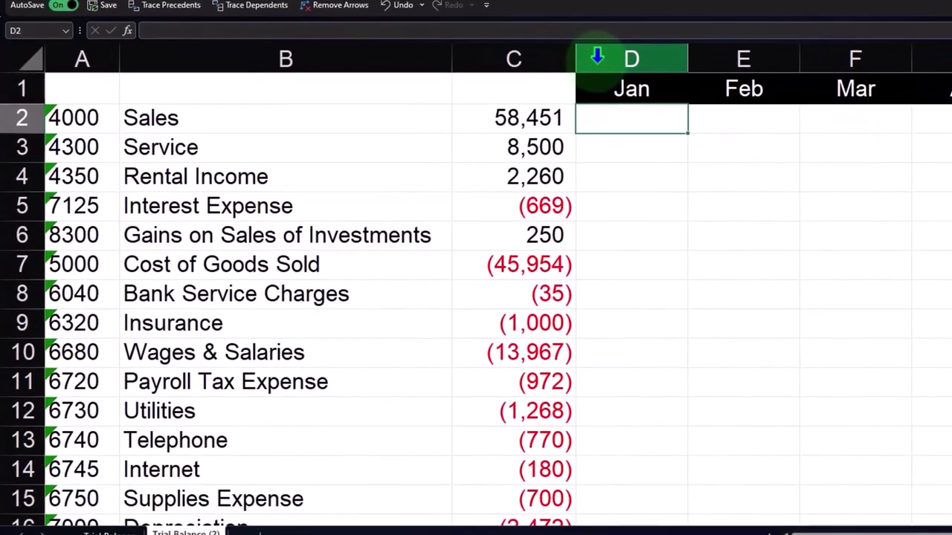
pyautogui.click(597, 56)
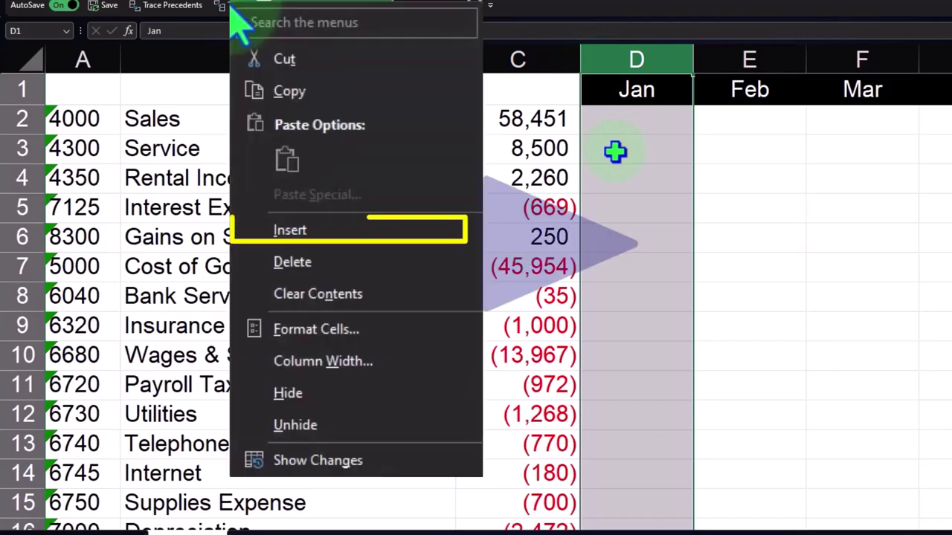
pyautogui.rightClick(615, 152)
pyautogui.click(659, 286)
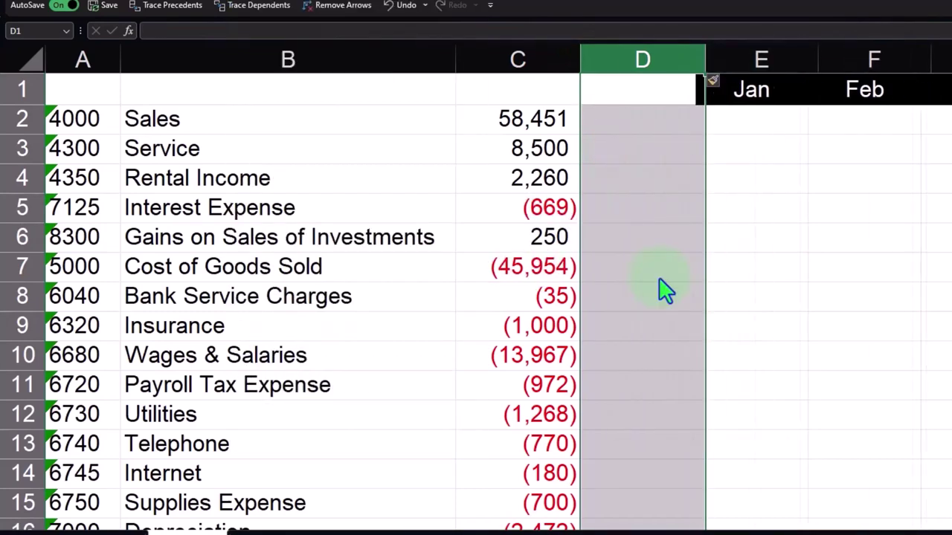
pyautogui.click(681, 179)
pyautogui.moveTo(705, 65); pyautogui.dragTo(601, 79)
pyautogui.click(644, 121)
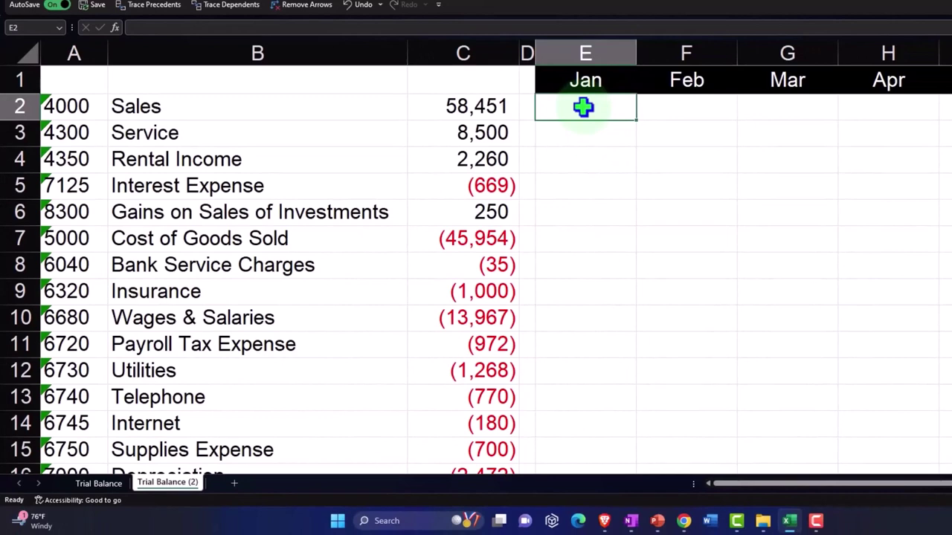
# - Switch to Xero in Chrome to examine the Income Statement Comp report's monthly sales for Jan and Feb 2023, and return to the Excel workbook
pyautogui.click(482, 104)
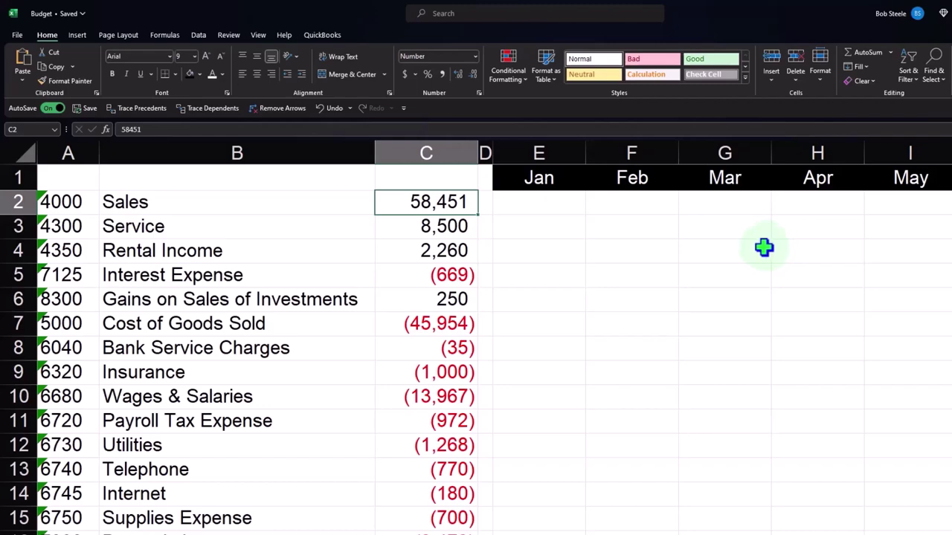
pyautogui.click(552, 207)
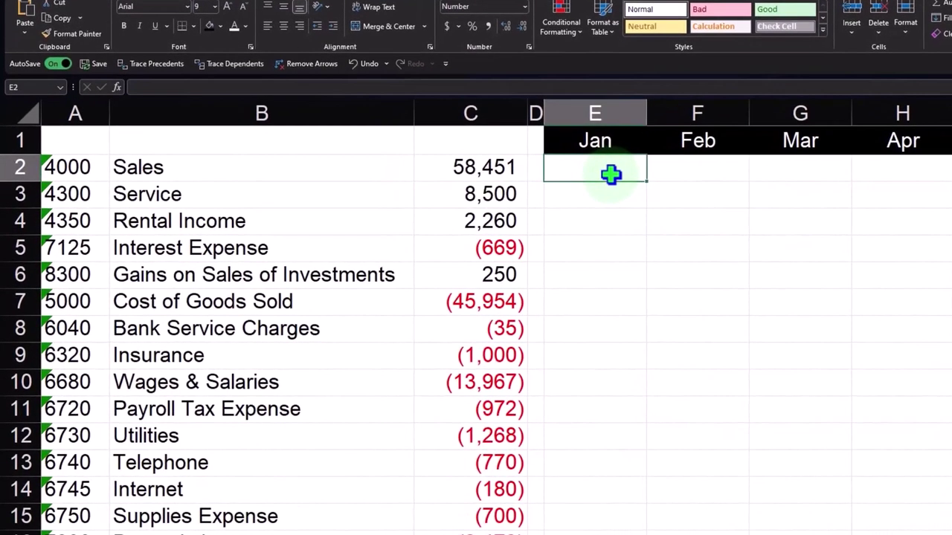
pyautogui.click(480, 171)
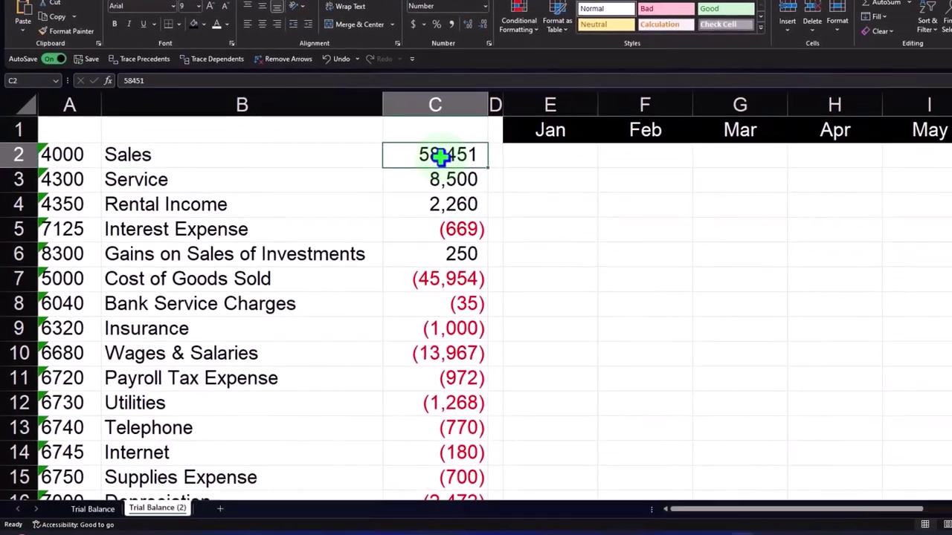
pyautogui.moveTo(621, 526)
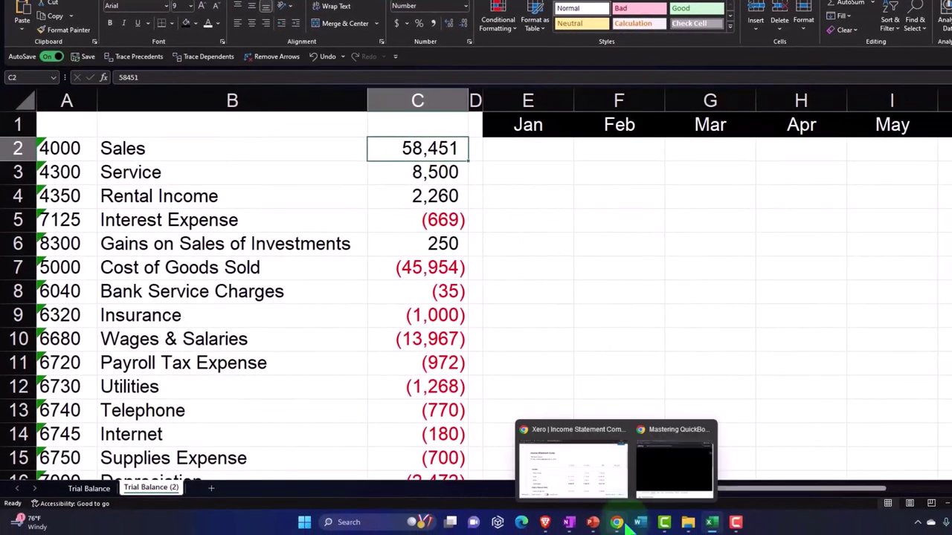
pyautogui.click(601, 491)
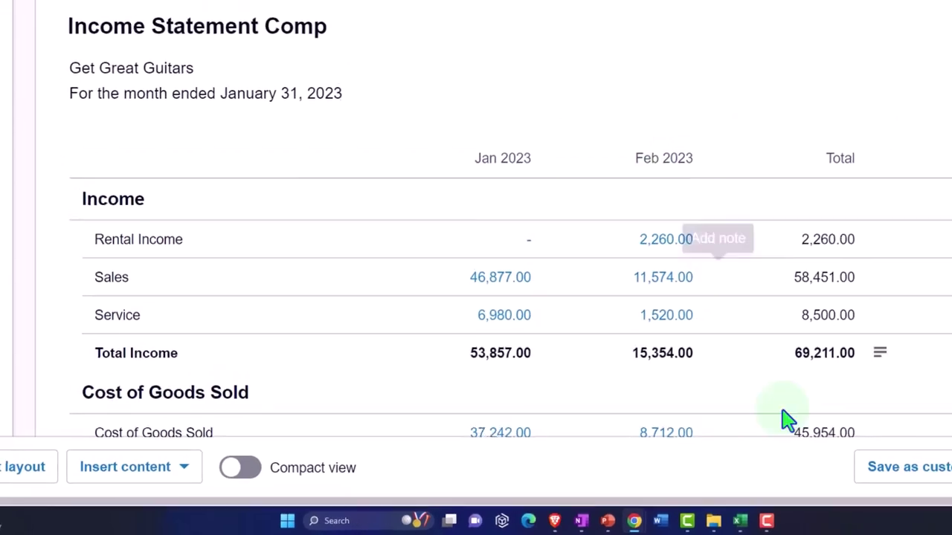
pyautogui.click(792, 519)
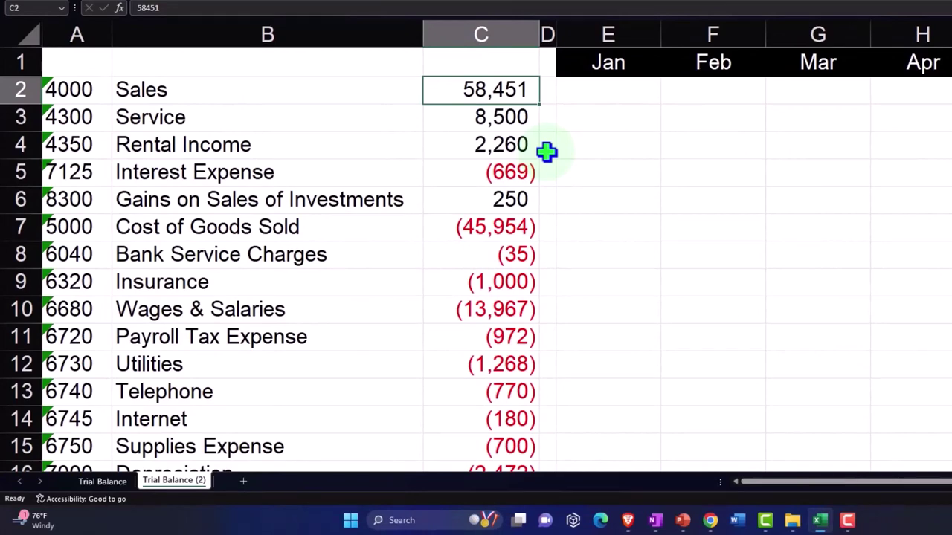
# - Enter the formula =C2/2 in E2 to split the Sales total into a January amount
pyautogui.press('Right')
pyautogui.press('Right')
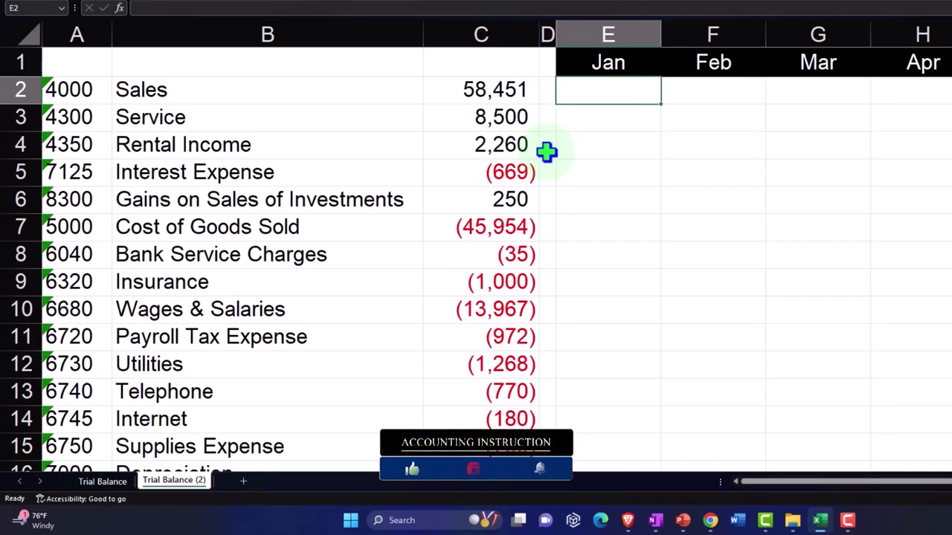
pyautogui.write('=')
pyautogui.press('Left')
pyautogui.press('Left')
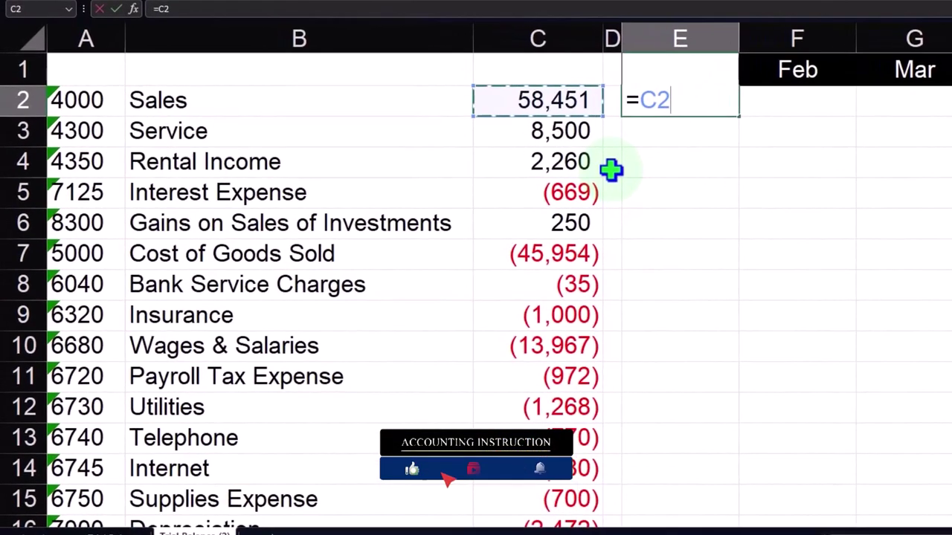
pyautogui.write('/')
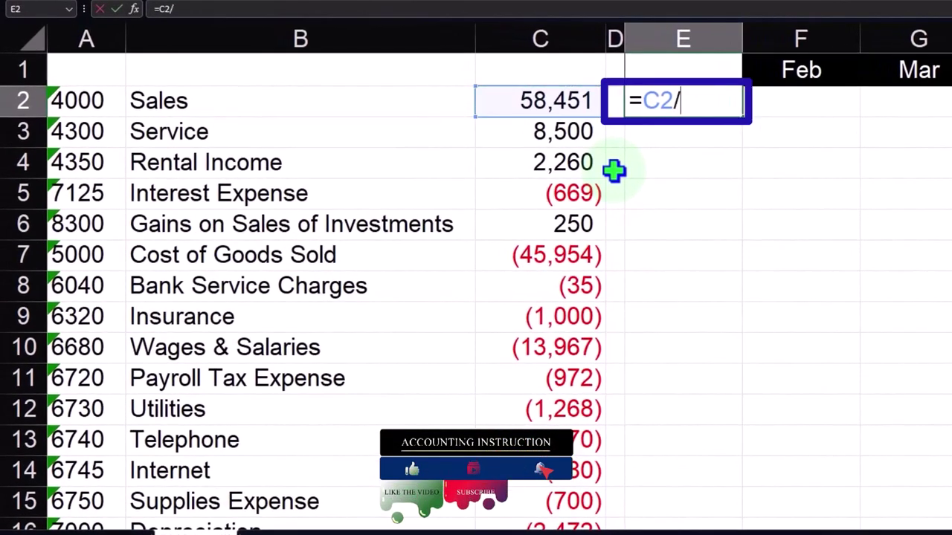
pyautogui.write('2')
pyautogui.press('Return')
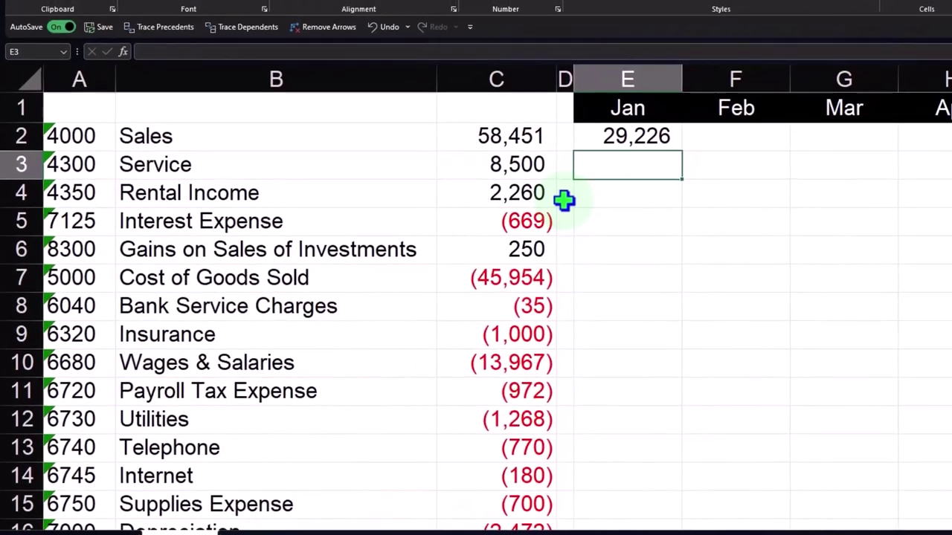
# - Try to copy the January Sales formula from E2 into February's F2, and check the cell references in both formulas
pyautogui.click(643, 145)
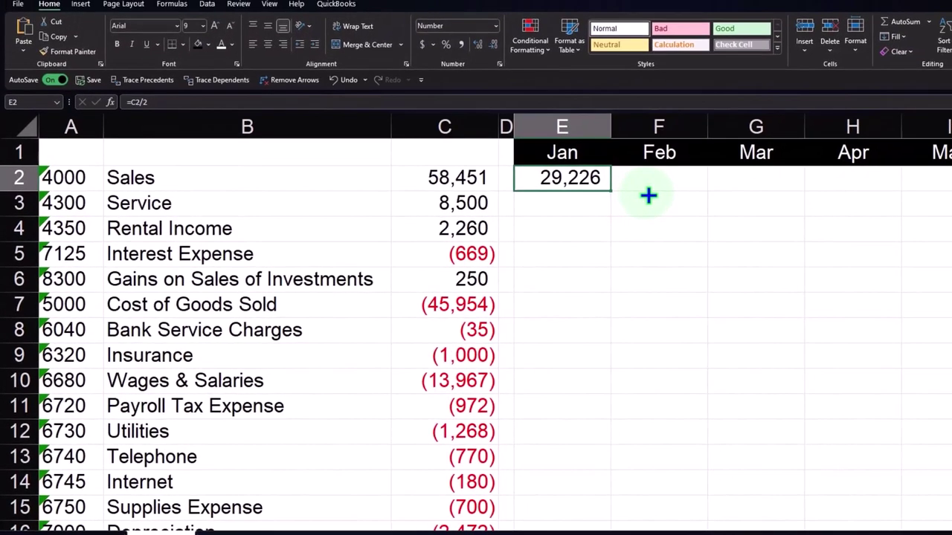
pyautogui.moveTo(648, 194); pyautogui.dragTo(669, 195)
pyautogui.doubleClick(680, 178)
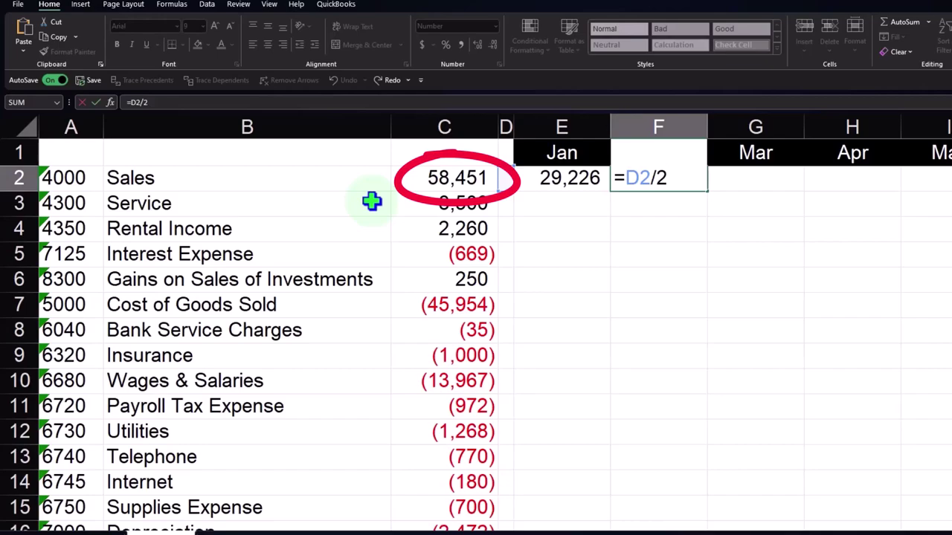
pyautogui.press('Return')
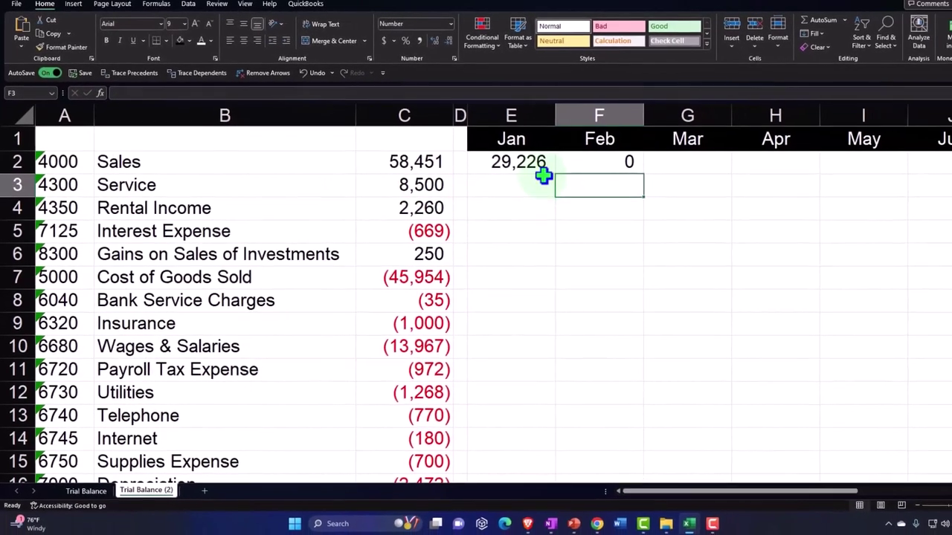
pyautogui.doubleClick(571, 174)
pyautogui.click(492, 162)
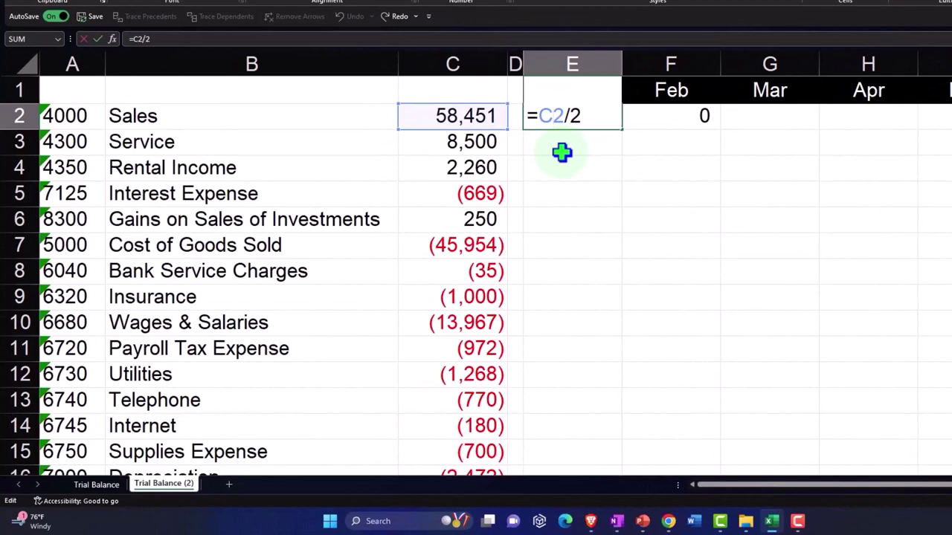
pyautogui.press('Return')
# - Set the February Sales amount in F2 equal to January's with the formula =E2
pyautogui.press('Up')
pyautogui.press('Right')
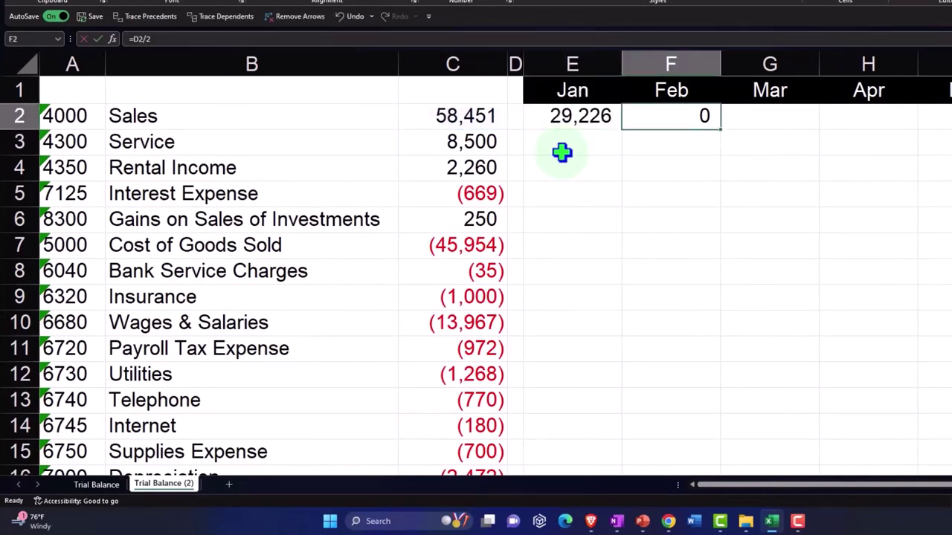
pyautogui.write('=')
pyautogui.press('Left')
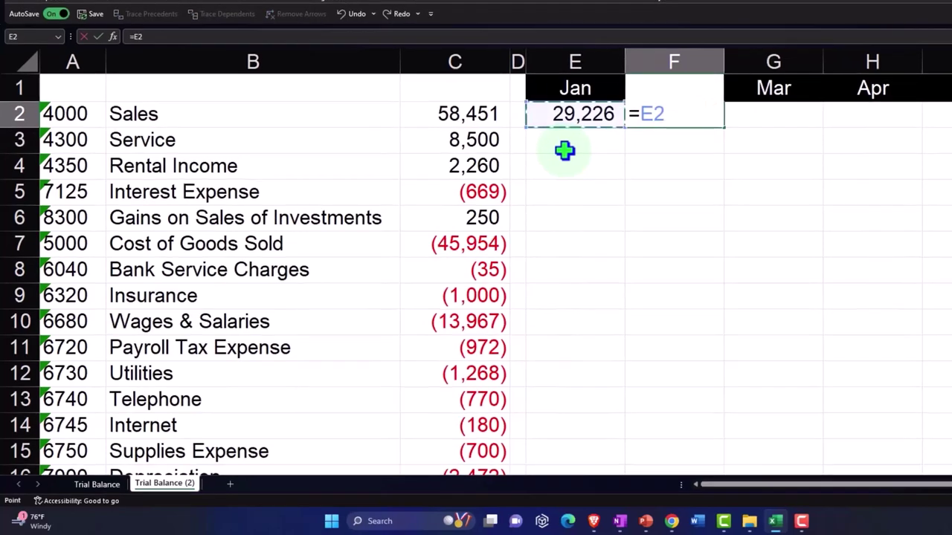
pyautogui.press('Return')
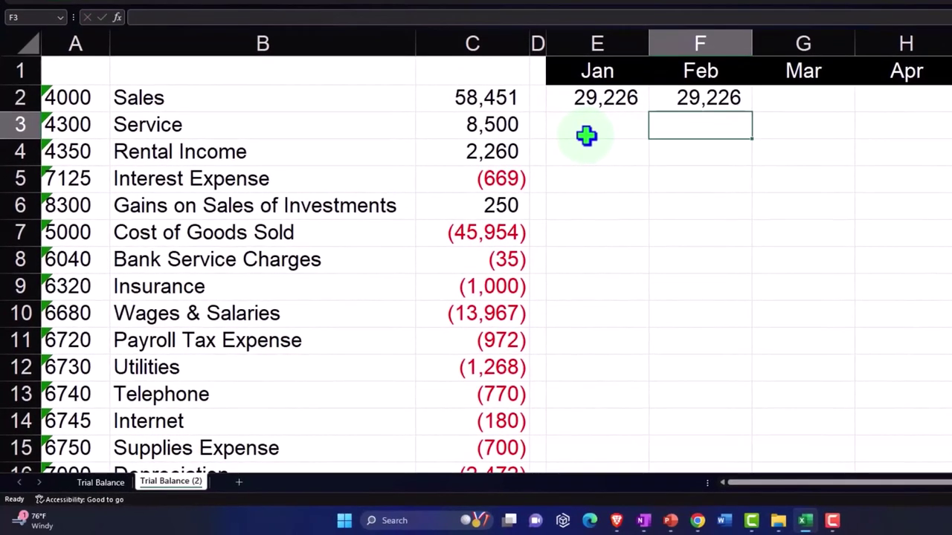
# - Clear the February Sales formula from F2
pyautogui.click(896, 98)
pyautogui.press('Right')
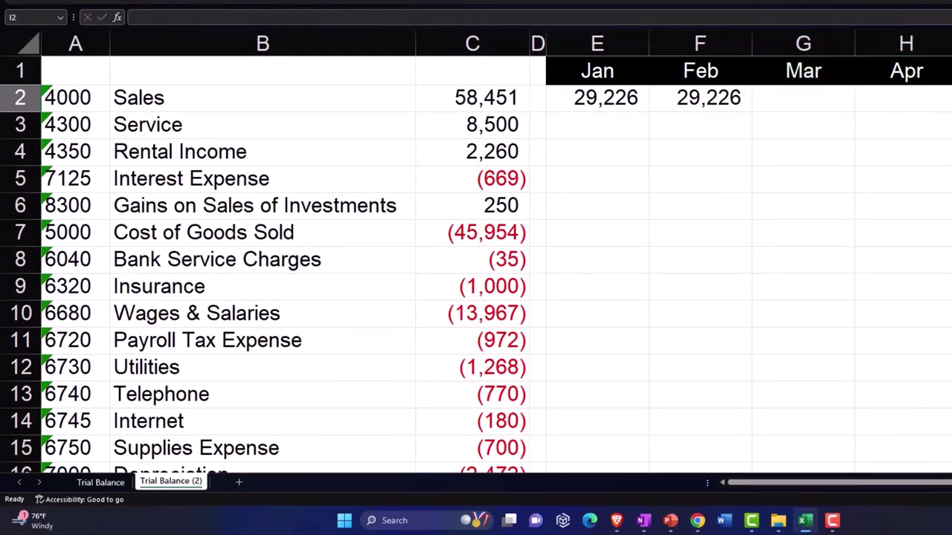
pyautogui.press('Left')
pyautogui.press('Left')
pyautogui.press('Left')
pyautogui.press('Left')
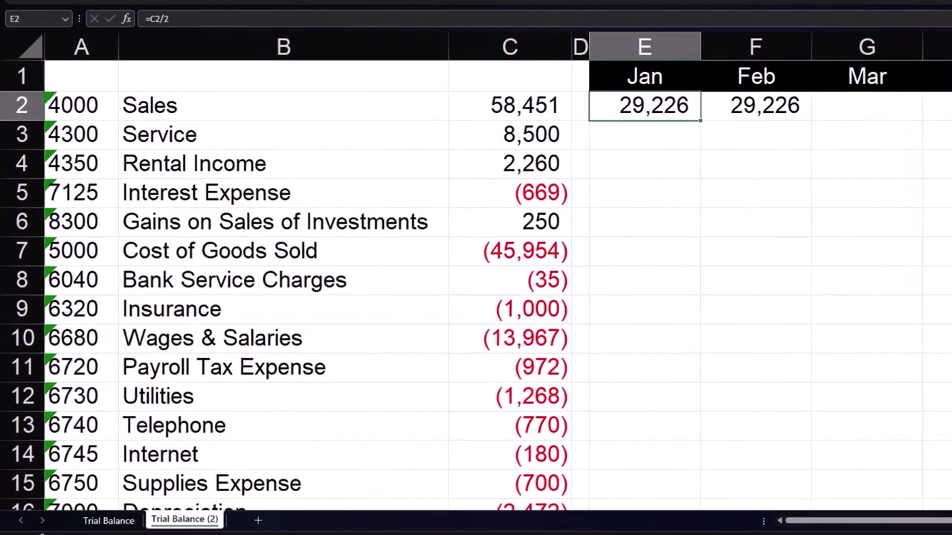
pyautogui.click(755, 106)
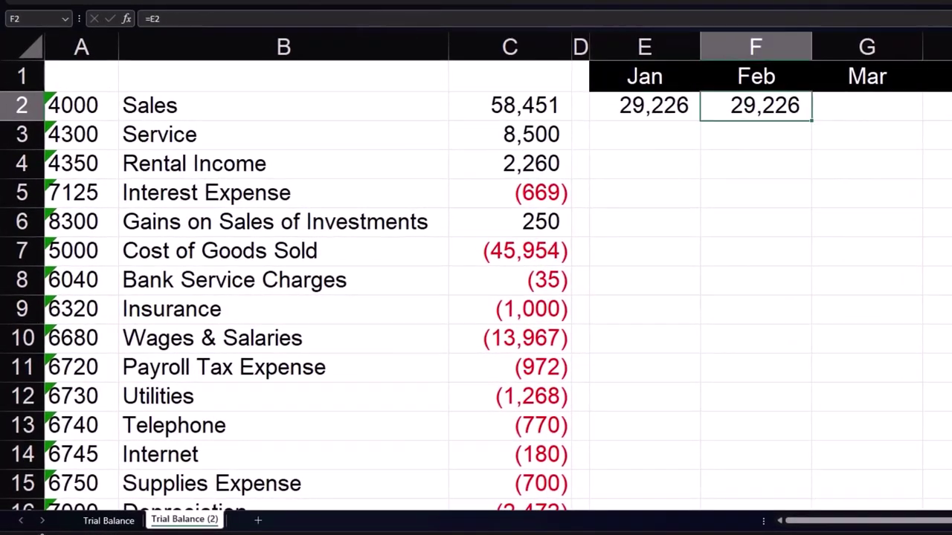
# - Review the cell reference in the January Sales formula in E2
pyautogui.click(680, 99)
pyautogui.doubleClick(682, 110)
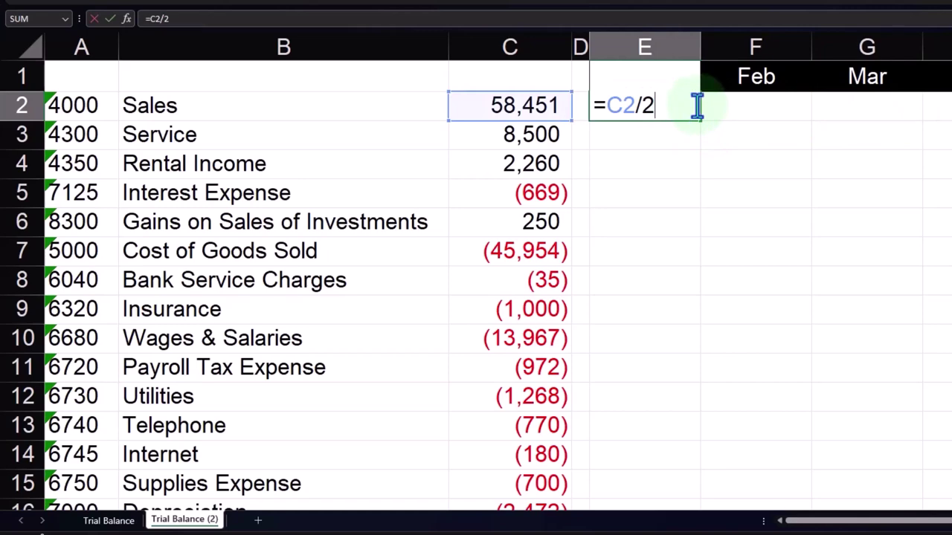
pyautogui.press('Return')
pyautogui.click(679, 115)
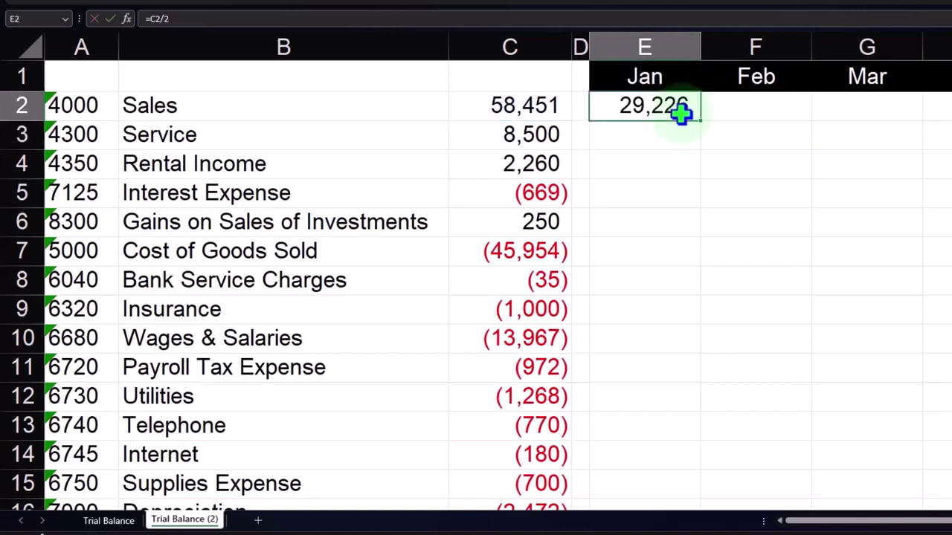
# - Fill the January formula from E2 down to row 17 and copy the Net Income SUM formula from C18 into E18
pyautogui.moveTo(703, 126)
pyautogui.mouseDown()
pyautogui.moveTo(691, 132)
pyautogui.moveTo(662, 389)
pyautogui.moveTo(629, 529)
pyautogui.moveTo(621, 439)
pyautogui.mouseUp()
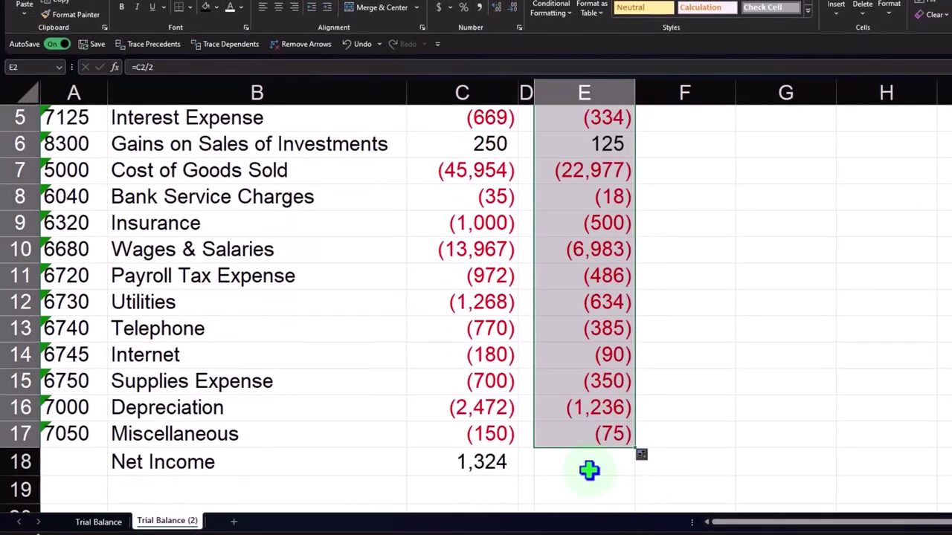
pyautogui.click(589, 469)
pyautogui.click(495, 464)
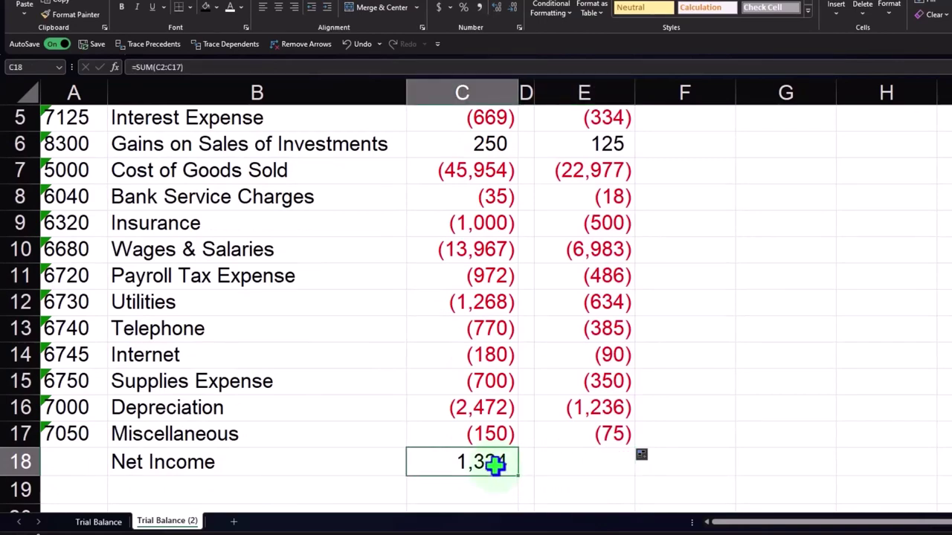
pyautogui.hotkey('ctrl', 'c')
pyautogui.click(584, 465)
pyautogui.hotkey('ctrl', 'v')
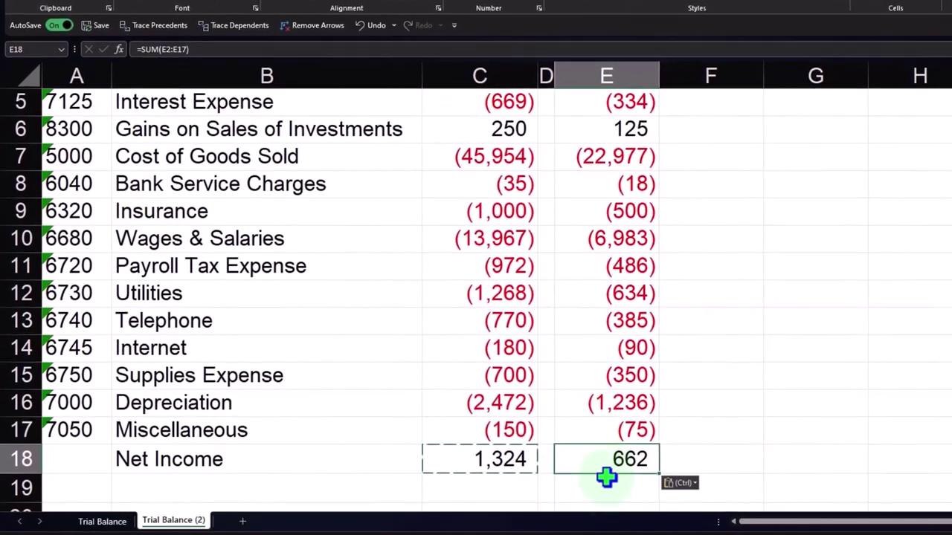
pyautogui.doubleClick(608, 461)
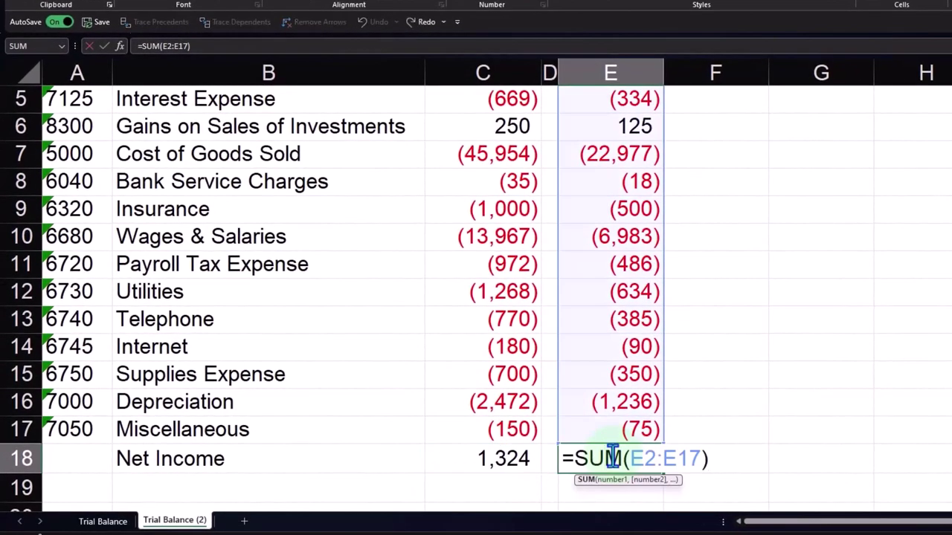
pyautogui.press('Return')
# - Try to copy the January Sales formula from E2 across into the February cell F2
pyautogui.scroll(2, 701, 397)
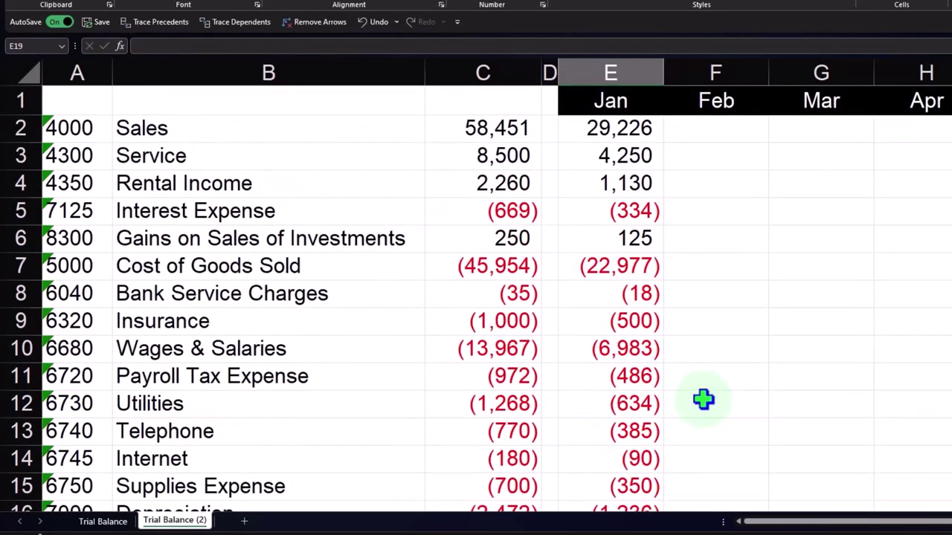
pyautogui.click(711, 132)
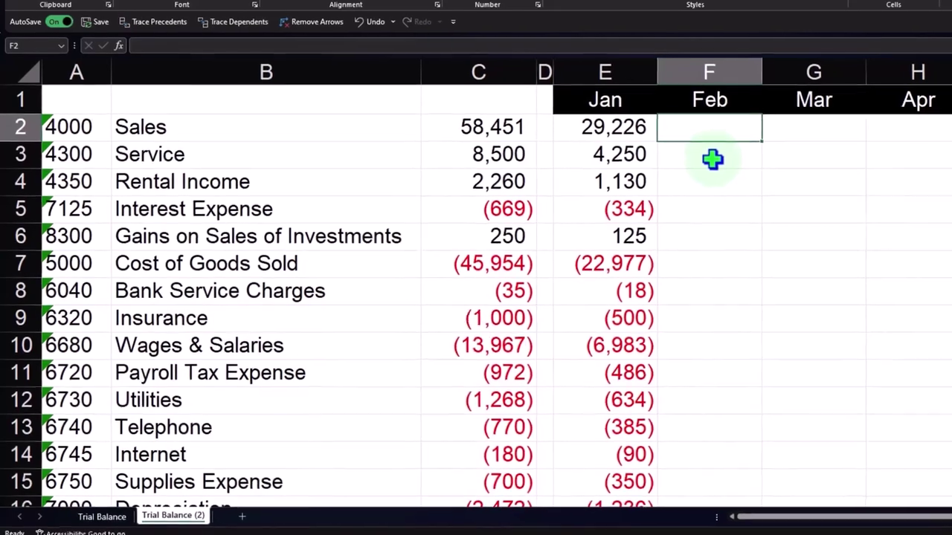
pyautogui.click(646, 139)
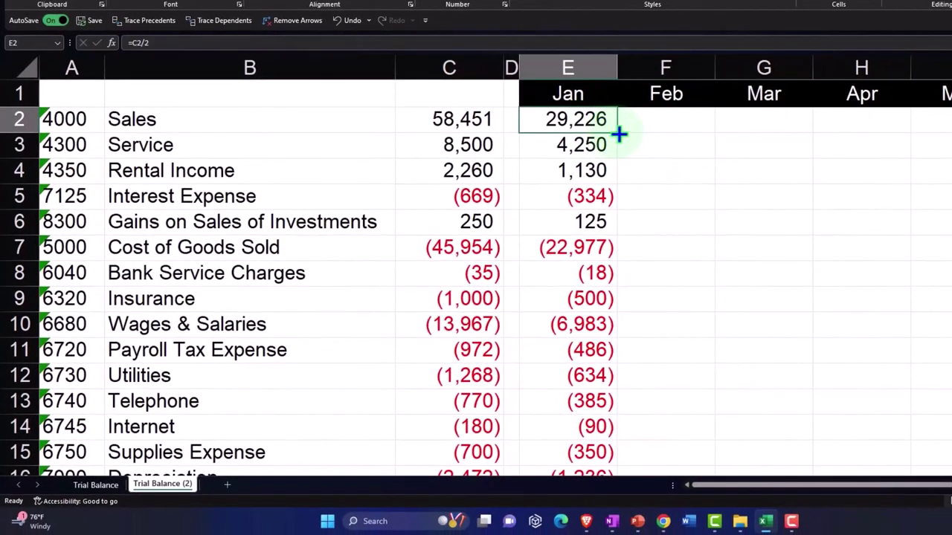
pyautogui.moveTo(618, 134); pyautogui.dragTo(670, 135)
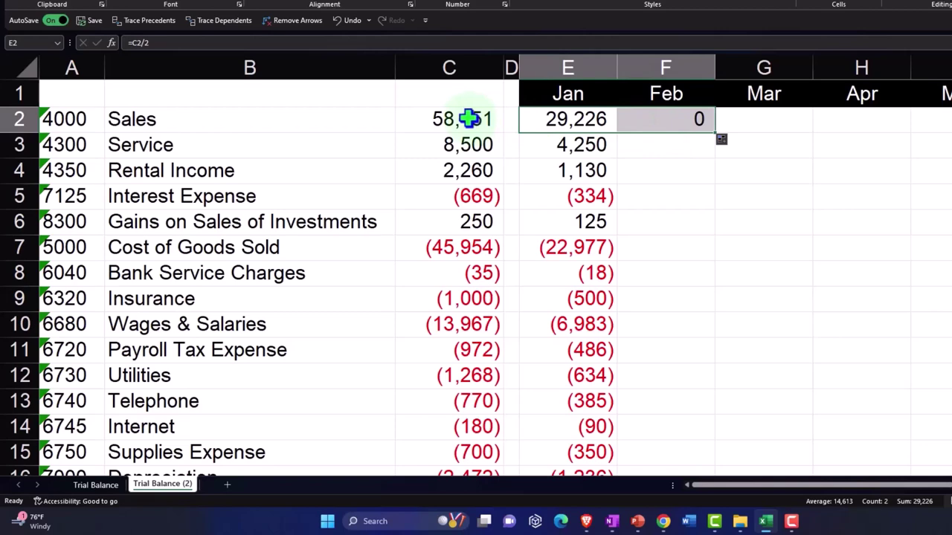
# - Set February Sales in F2 to =E2 and fill the formula across row 2 through December in P2
pyautogui.click(659, 120)
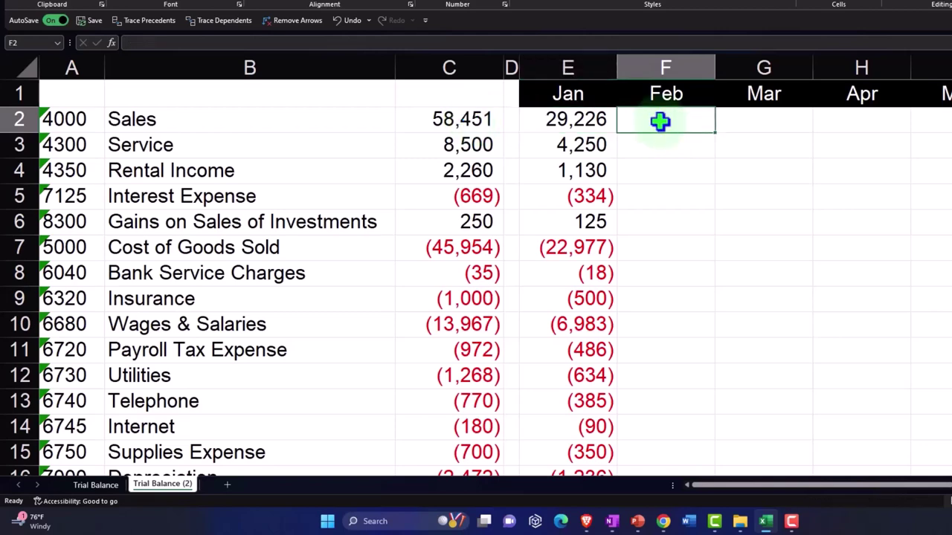
pyautogui.write('=')
pyautogui.press('Left')
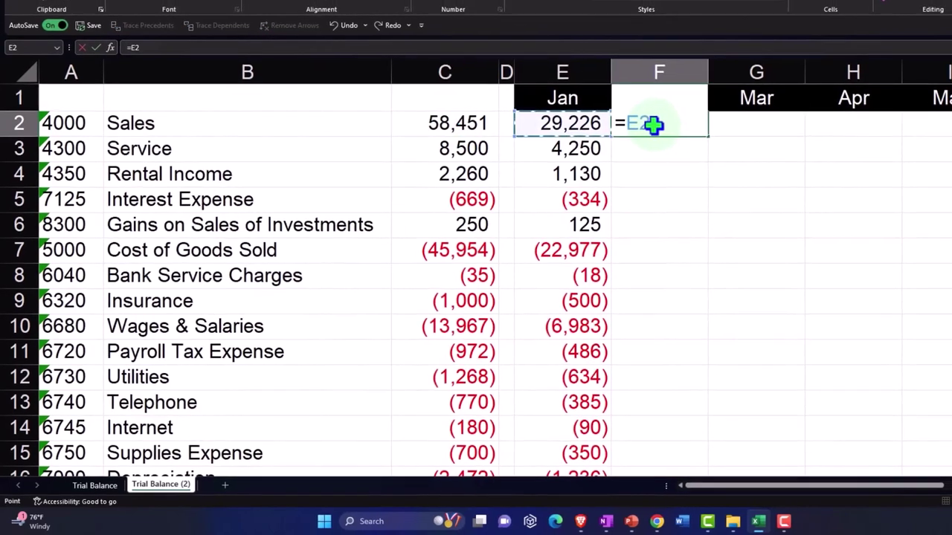
pyautogui.press('Return')
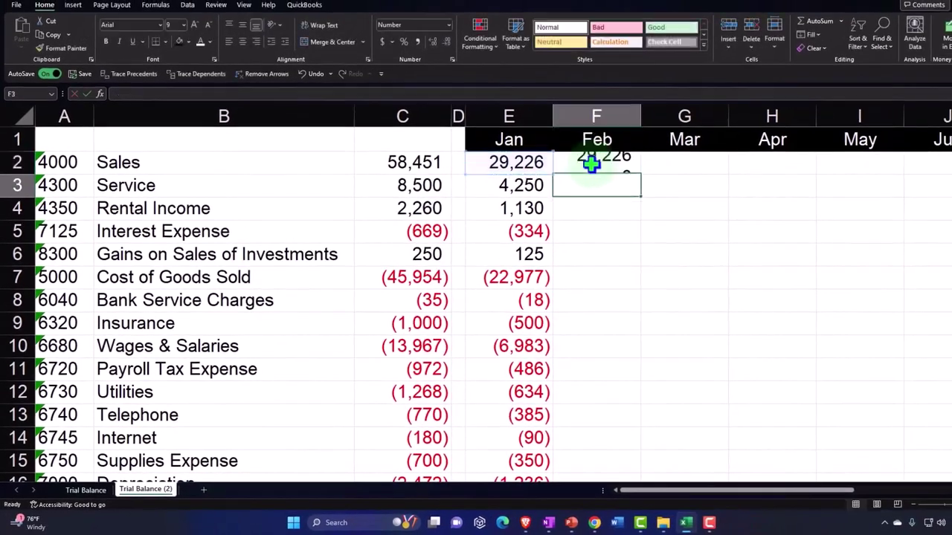
pyautogui.click(590, 165)
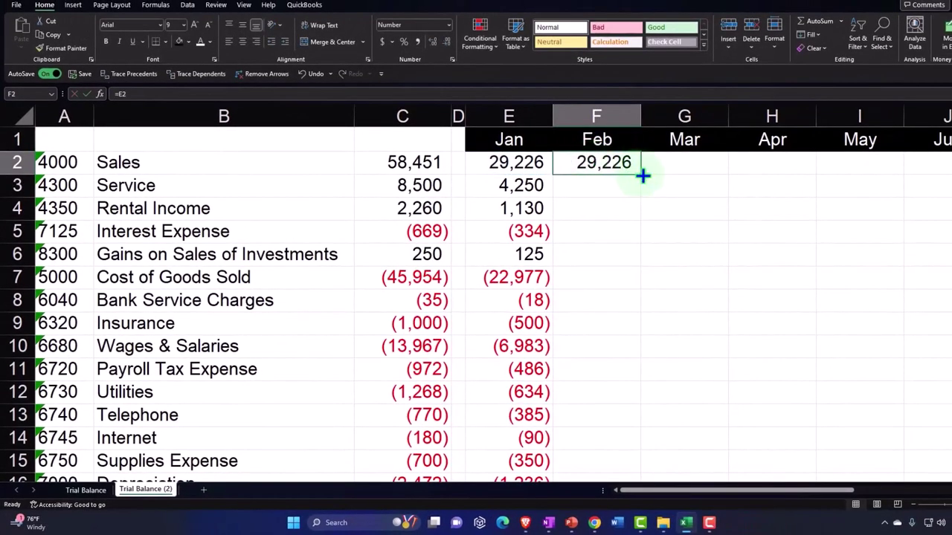
pyautogui.moveTo(642, 175); pyautogui.dragTo(822, 164)
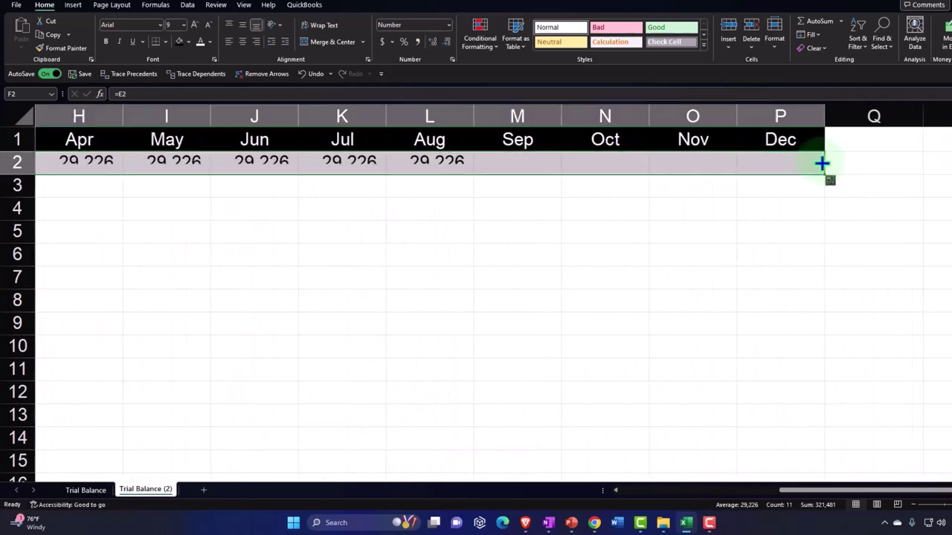
# - Check the cell references in the December and October Sales formulas
pyautogui.doubleClick(778, 162)
pyautogui.press('Return')
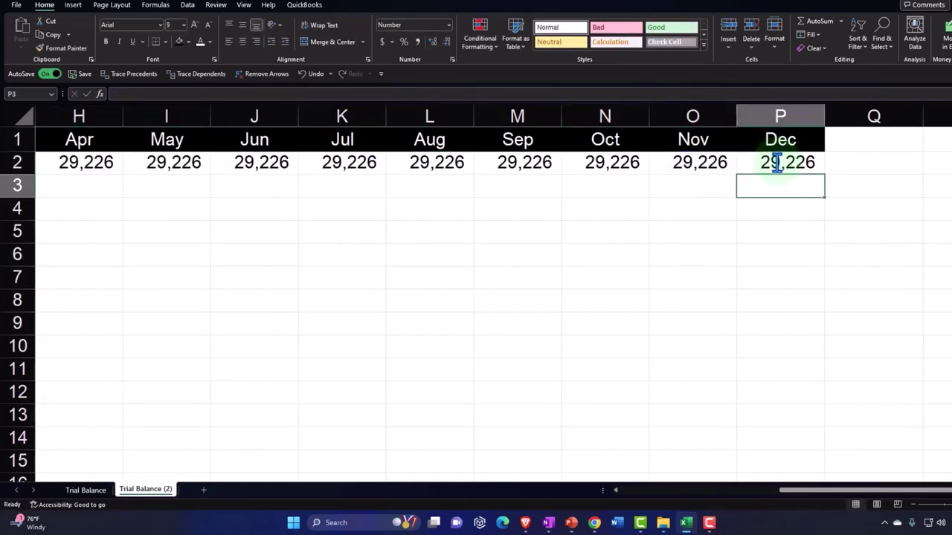
pyautogui.doubleClick(602, 162)
pyautogui.press('Return')
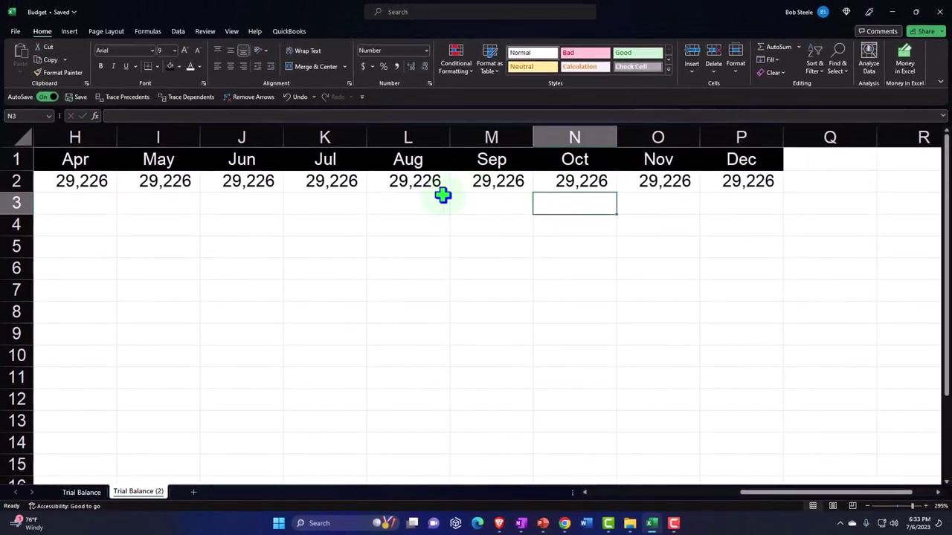
# - Override the August Sales amount in L2 with 30,000
pyautogui.click(443, 165)
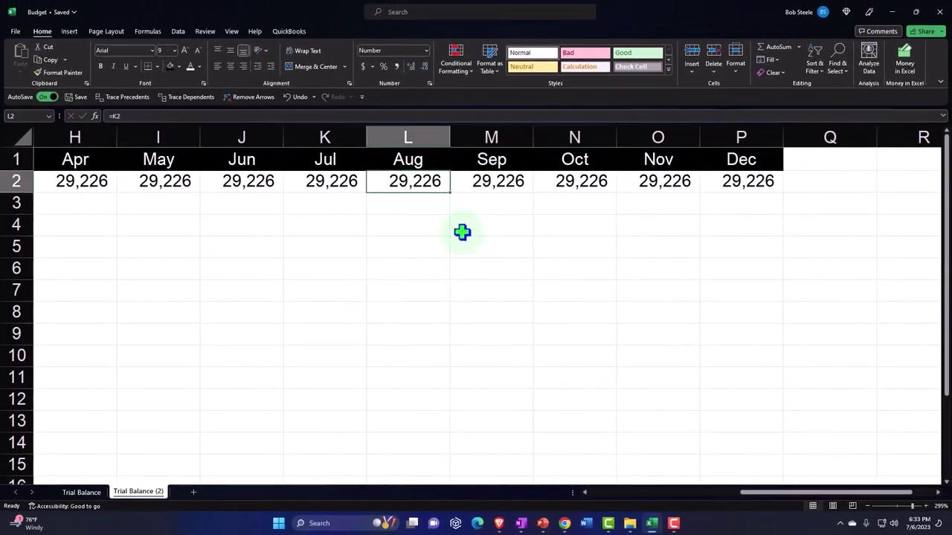
pyautogui.write('30,000')
pyautogui.press('Return')
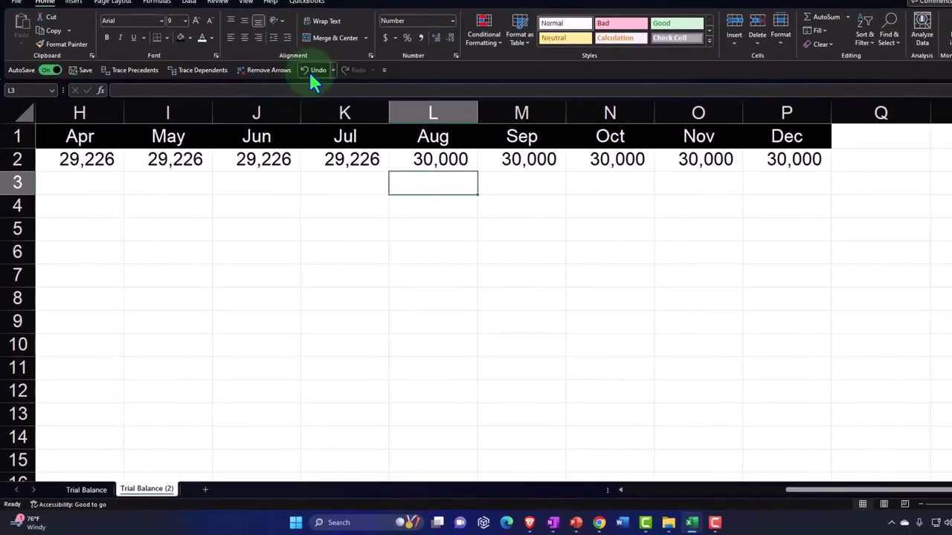
# - Undo the August Sales override
pyautogui.click(312, 70)
pyautogui.click(313, 71)
pyautogui.click(312, 71)
pyautogui.click(313, 70)
pyautogui.click(313, 71)
pyautogui.click(313, 71)
pyautogui.click(313, 71)
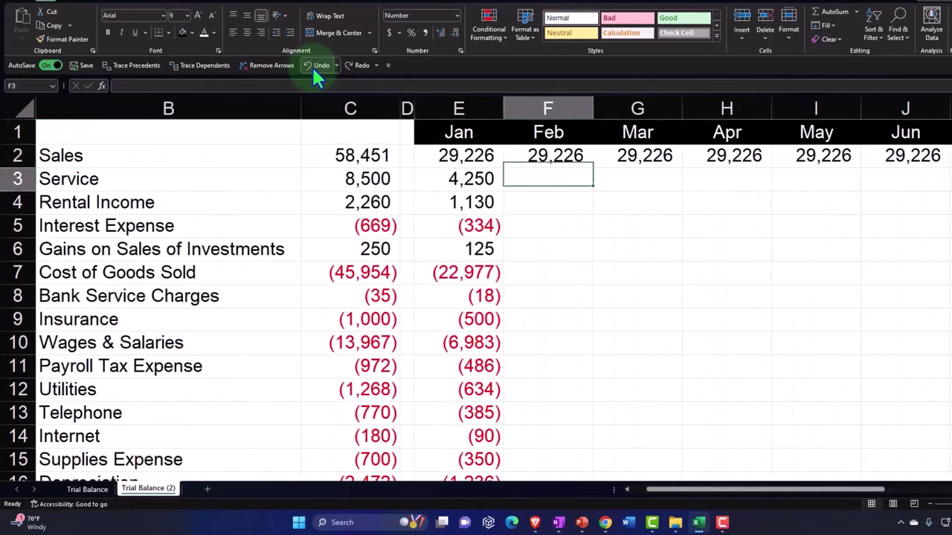
pyautogui.click(314, 71)
# - Set February Service in F3 to =E3 and fill the formula down through Net Income in F18
pyautogui.write('=')
pyautogui.press('Left')
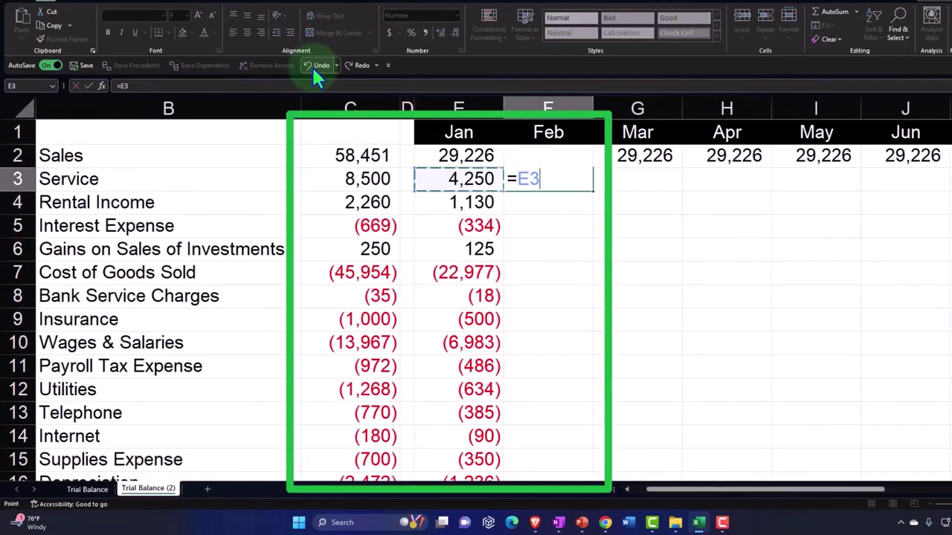
pyautogui.press('Return')
pyautogui.click(558, 179)
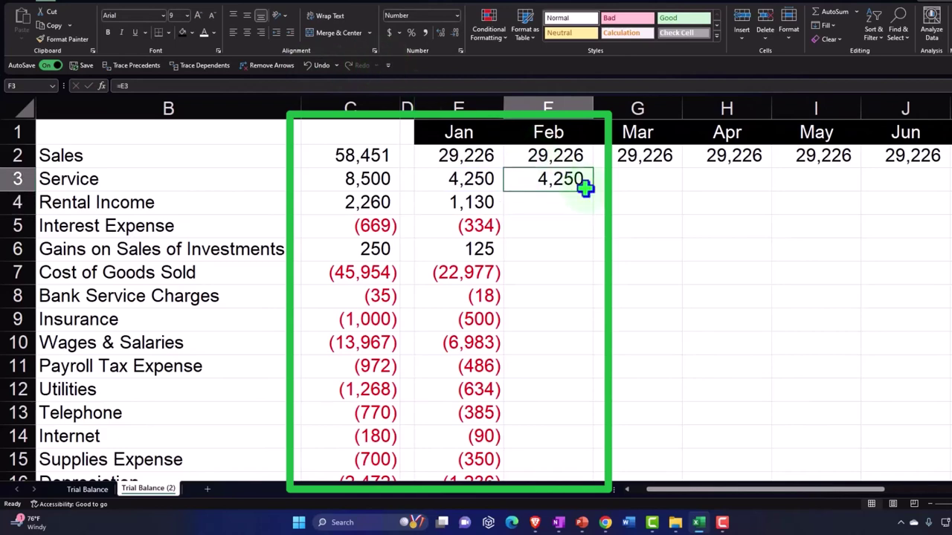
pyautogui.moveTo(594, 193); pyautogui.dragTo(592, 449)
pyautogui.scroll(2, 631, 327)
pyautogui.scroll(-3, 599, 229)
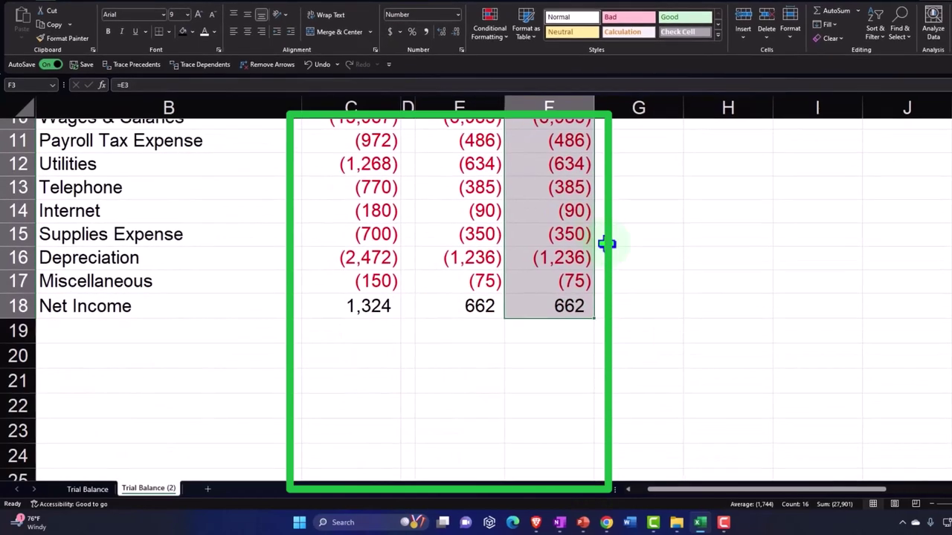
# - Fill the February formulas in F3:F18 across the remaining months and on to column T
pyautogui.scroll(1, 621, 316)
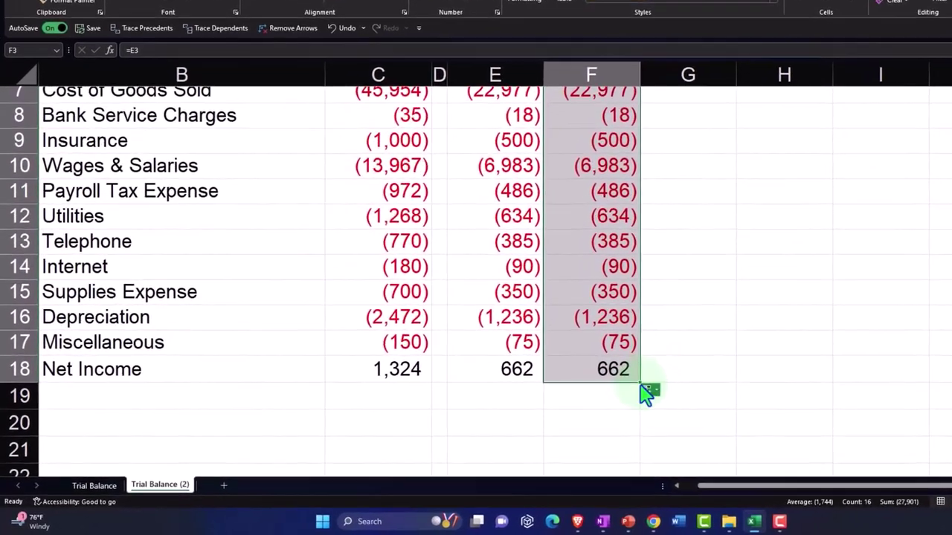
pyautogui.moveTo(641, 382); pyautogui.dragTo(879, 380)
pyautogui.scroll(2, 840, 350)
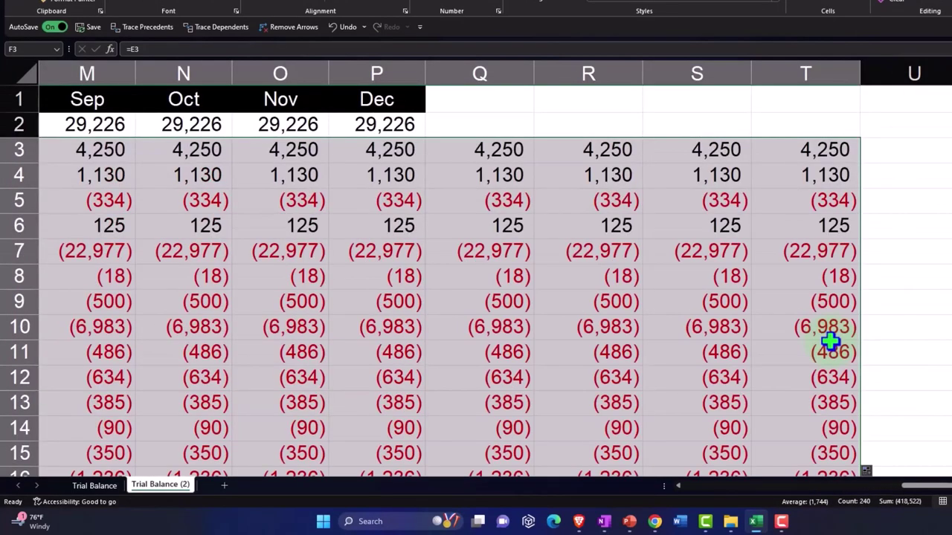
pyautogui.click(614, 250)
# - Delete the surplus columns Q through T beyond December
pyautogui.moveTo(494, 67); pyautogui.dragTo(795, 79)
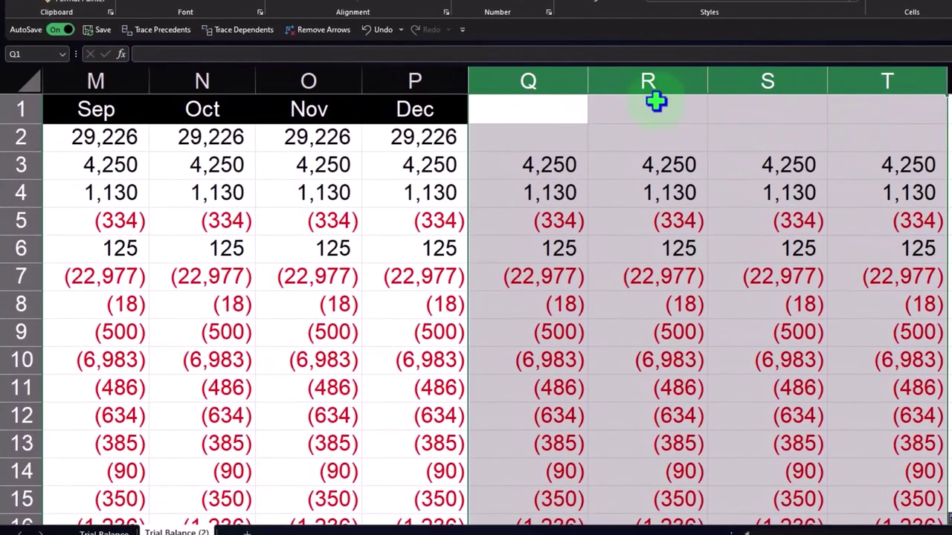
pyautogui.rightClick(677, 160)
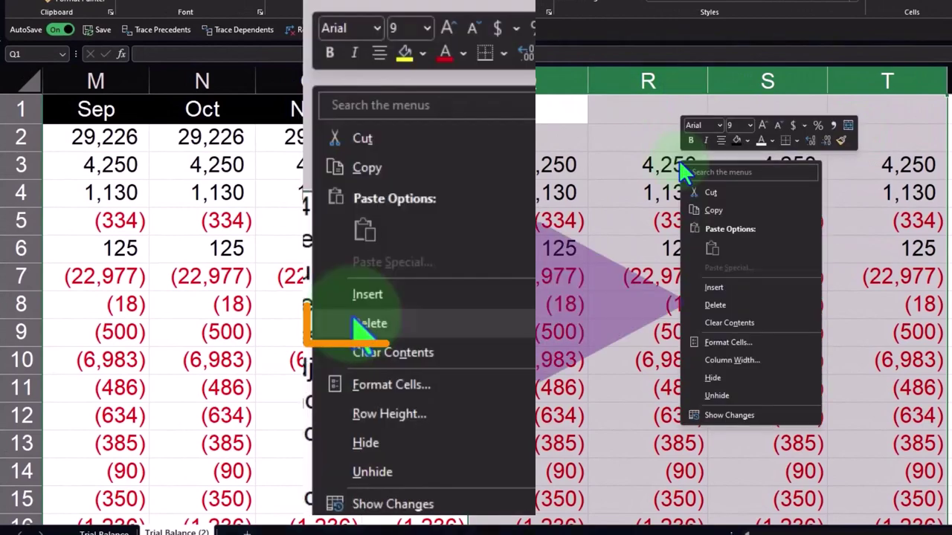
pyautogui.click(719, 305)
pyautogui.click(720, 305)
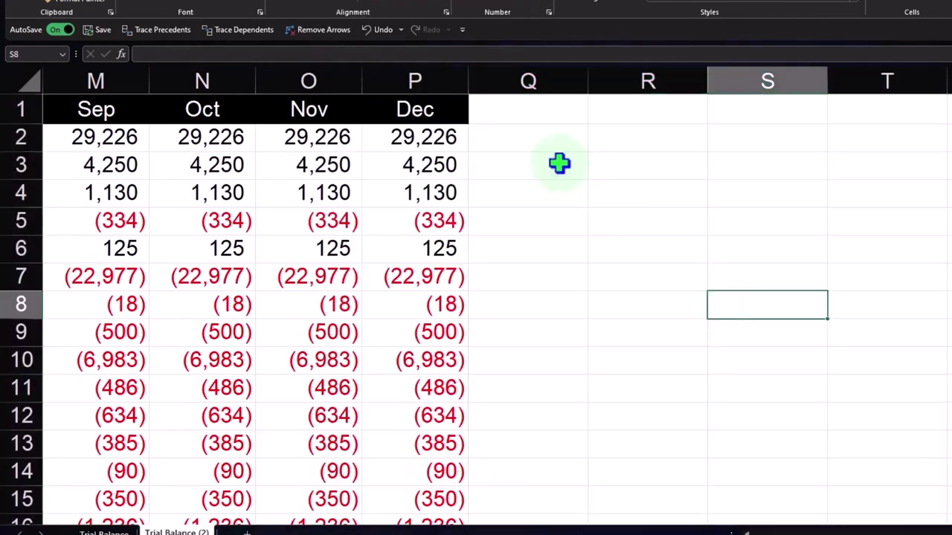
# - Add the heading Total in Q1 and apply the December column's formatting to column Q with Format Painter
pyautogui.click(505, 110)
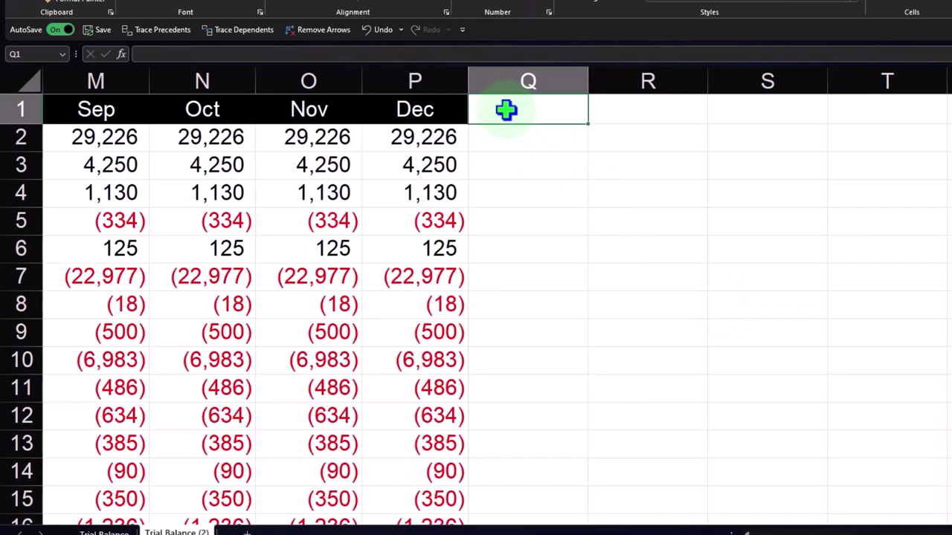
pyautogui.write('Total')
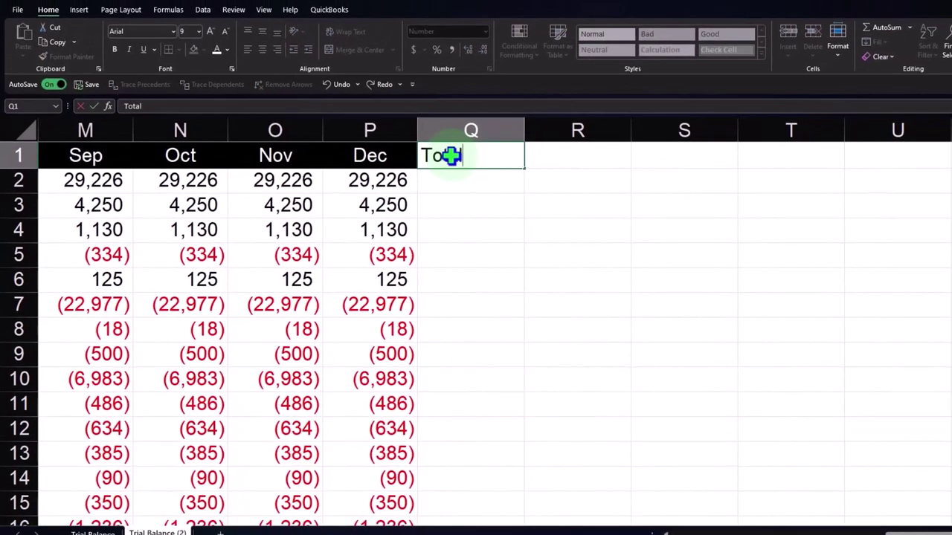
pyautogui.press('Return')
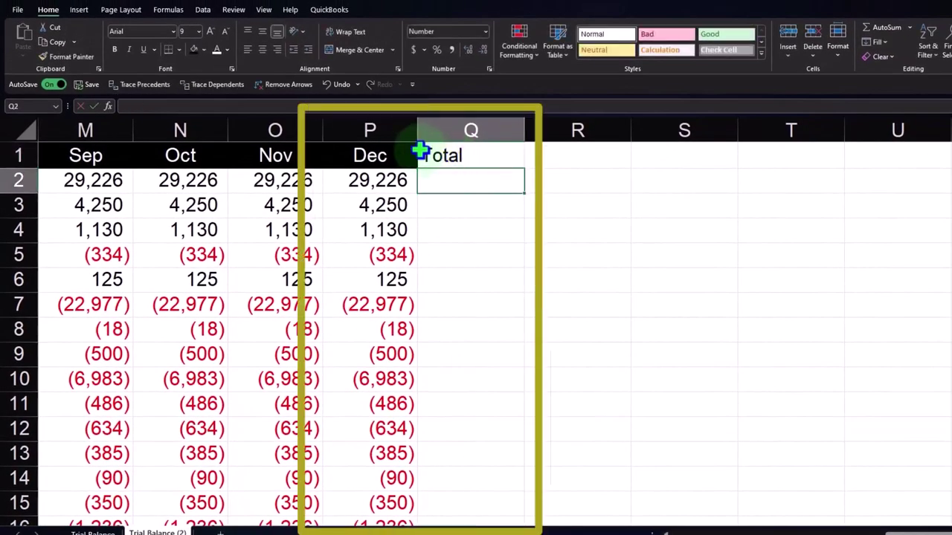
pyautogui.click(392, 131)
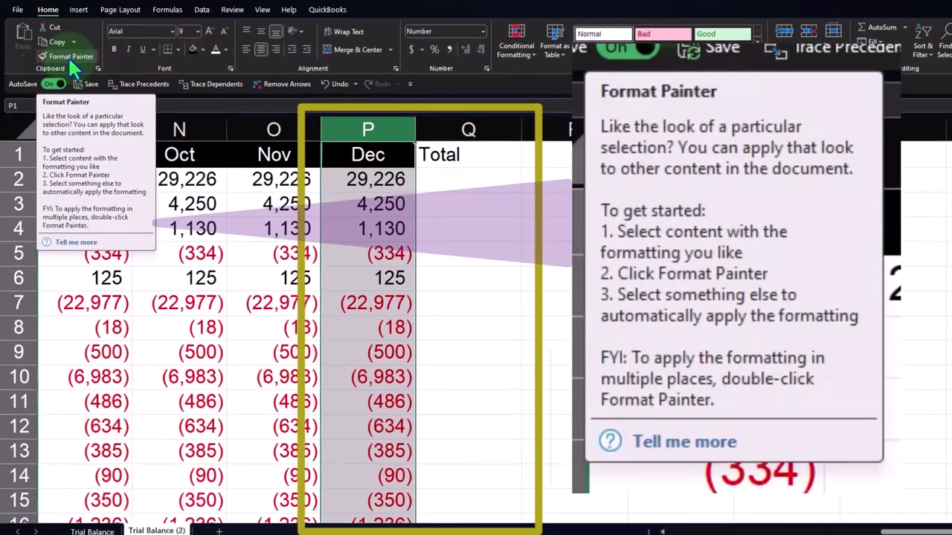
pyautogui.click(68, 57)
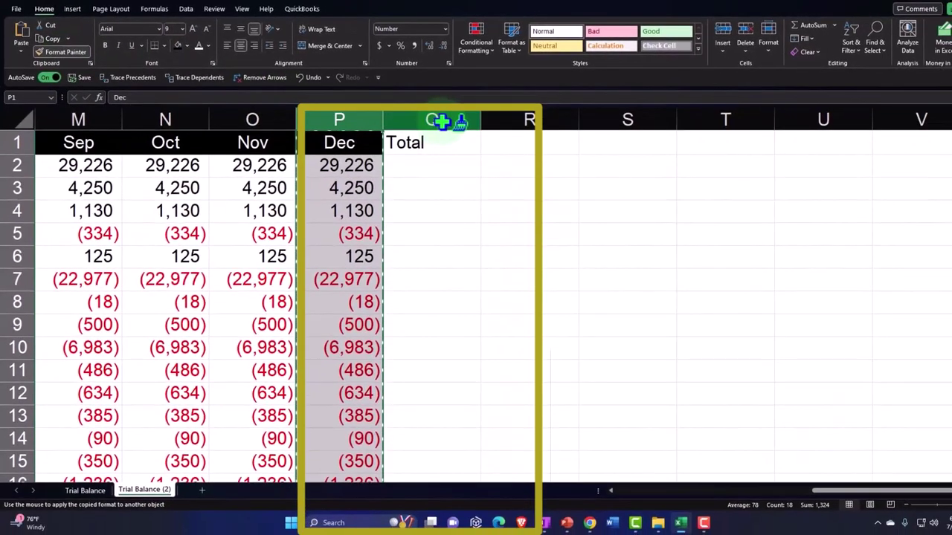
pyautogui.click(443, 122)
# - Total the January to December Sales amounts in Q2 with =SUM(E2:P2)
pyautogui.click(446, 164)
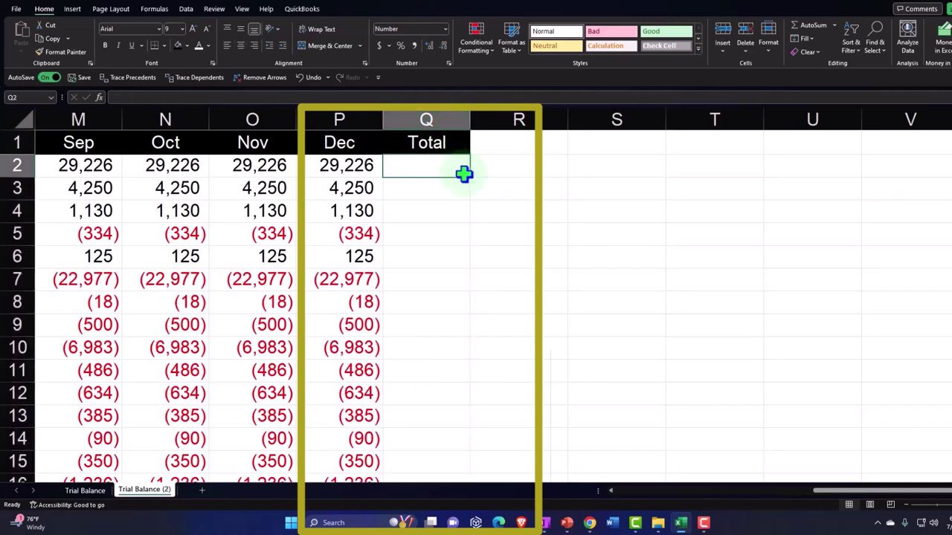
pyautogui.write('=sum(')
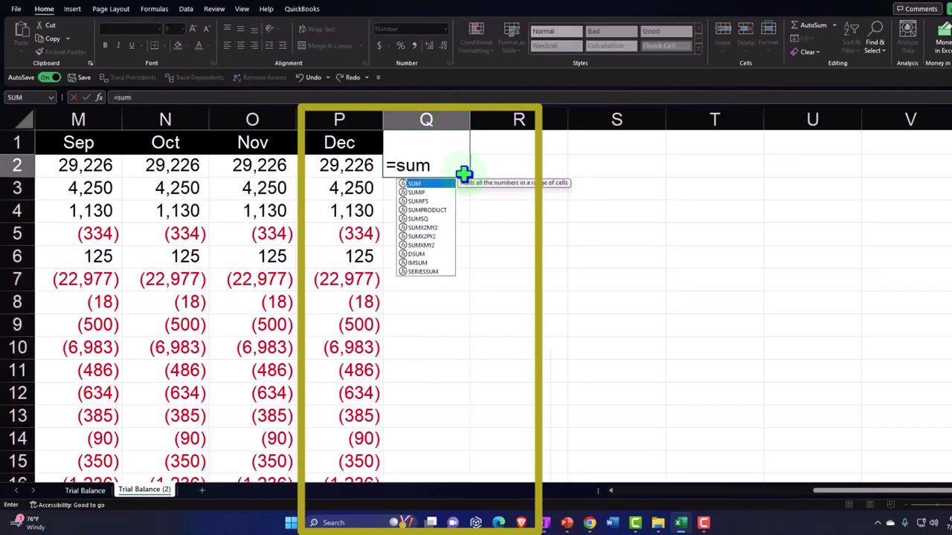
pyautogui.press('Left')
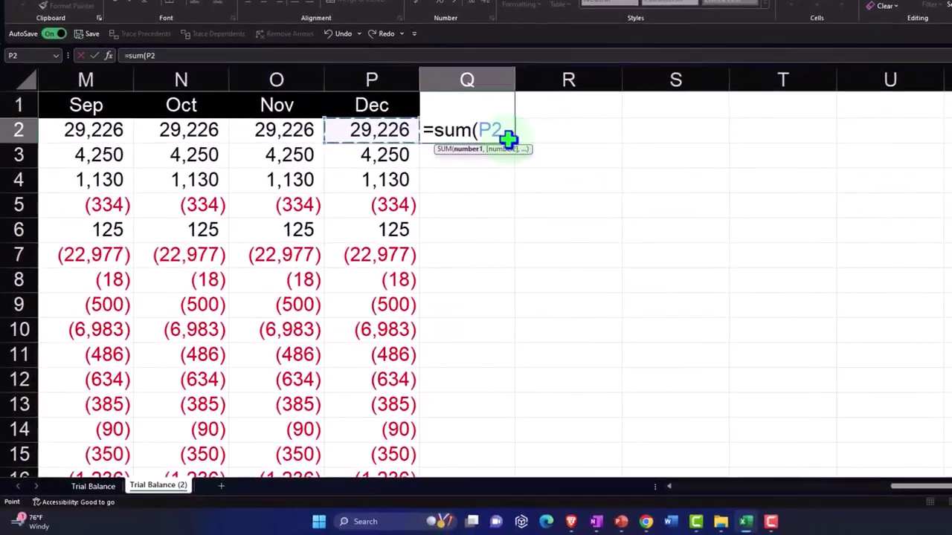
pyautogui.hotkey('shift', 'Left')
pyautogui.hotkey('shift', 'Left')
pyautogui.hotkey('shift', 'Left')
pyautogui.hotkey('shift', 'Left')
pyautogui.hotkey('shift', 'Left')
pyautogui.hotkey('shift', 'Left')
pyautogui.hotkey('shift', 'Left')
pyautogui.hotkey('shift', 'Left')
pyautogui.hotkey('shift', 'Left')
pyautogui.hotkey('shift', 'Left')
pyautogui.hotkey('shift', 'Left')
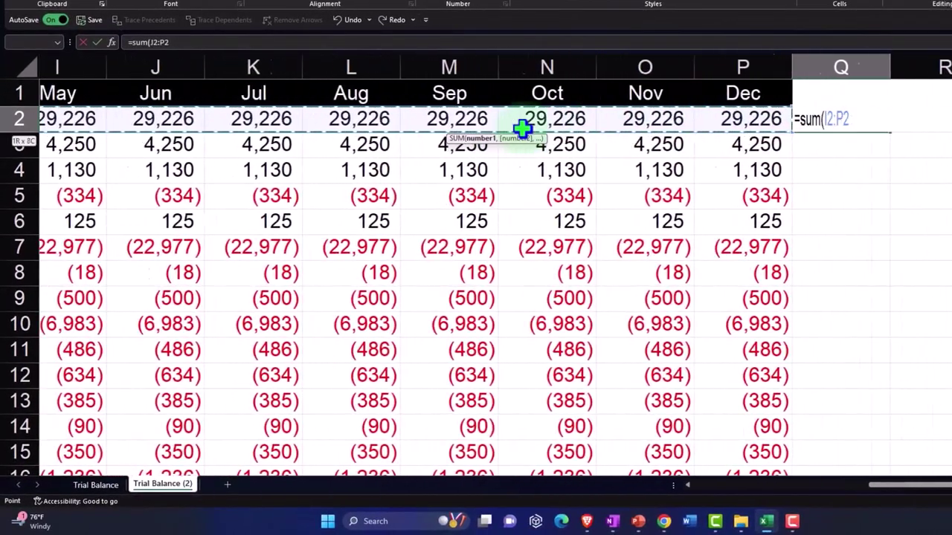
pyautogui.hotkey('shift', 'Left')
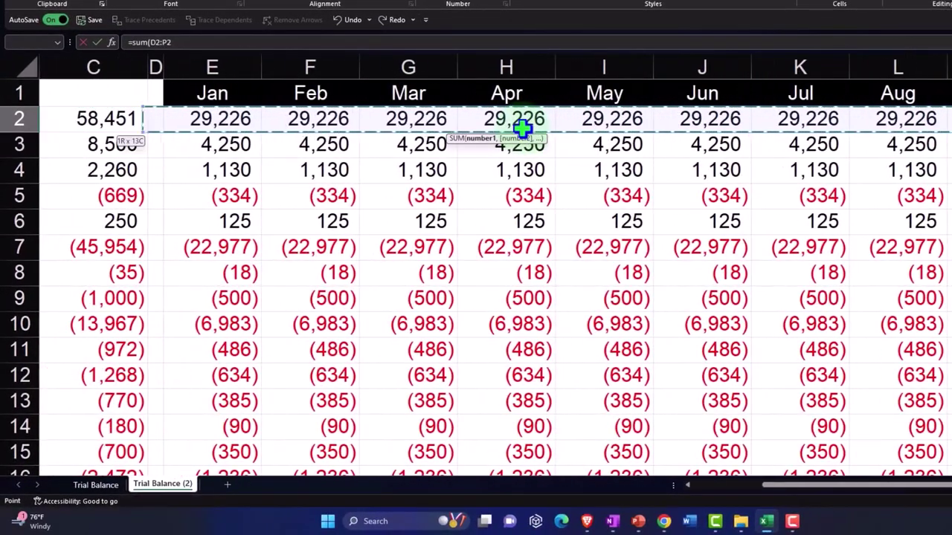
pyautogui.press('Return')
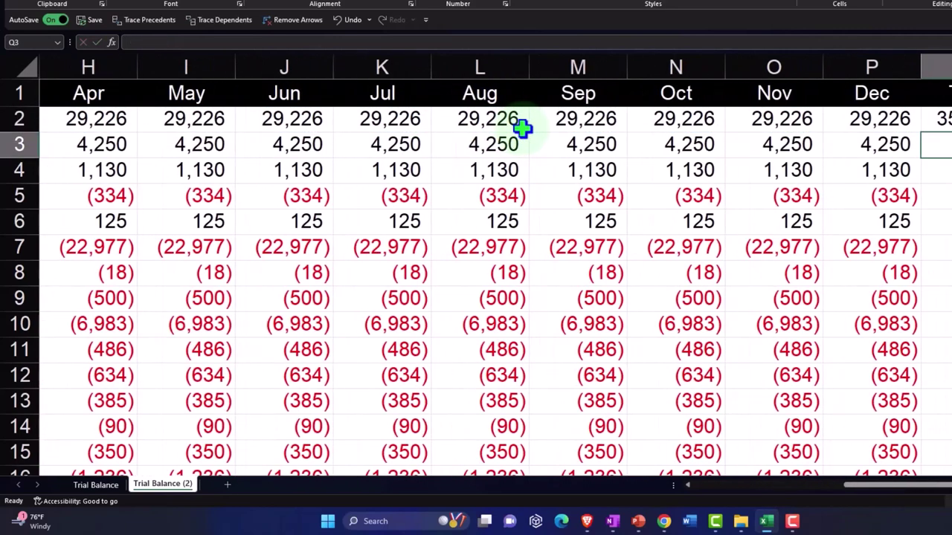
# - Fill the Q2 total formula down the Total column through the Miscellaneous row in Q17
pyautogui.press('Right')
pyautogui.press('Right')
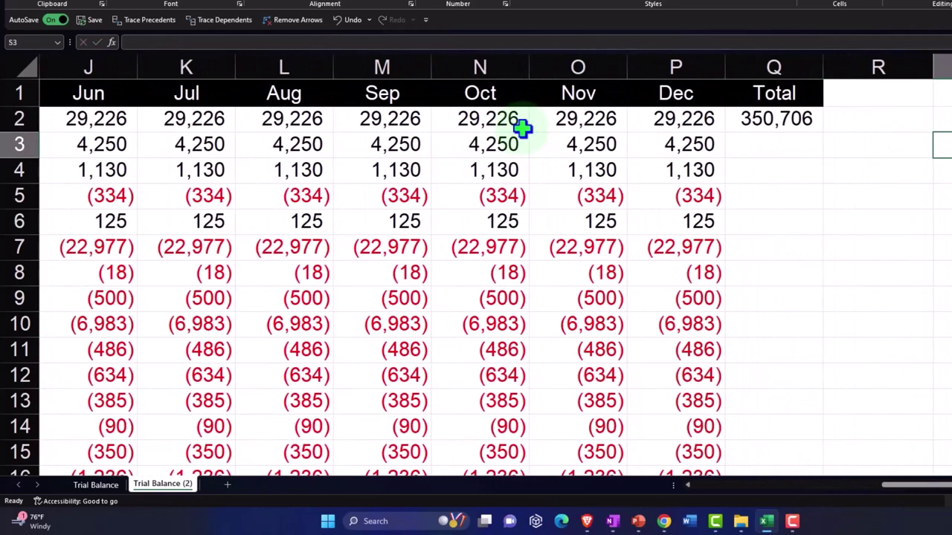
pyautogui.click(787, 116)
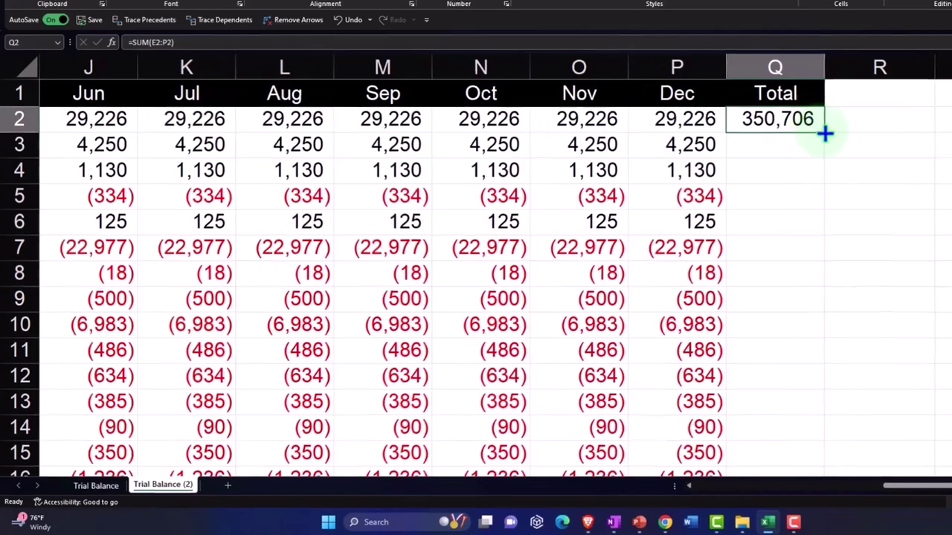
pyautogui.moveTo(823, 132); pyautogui.dragTo(824, 132)
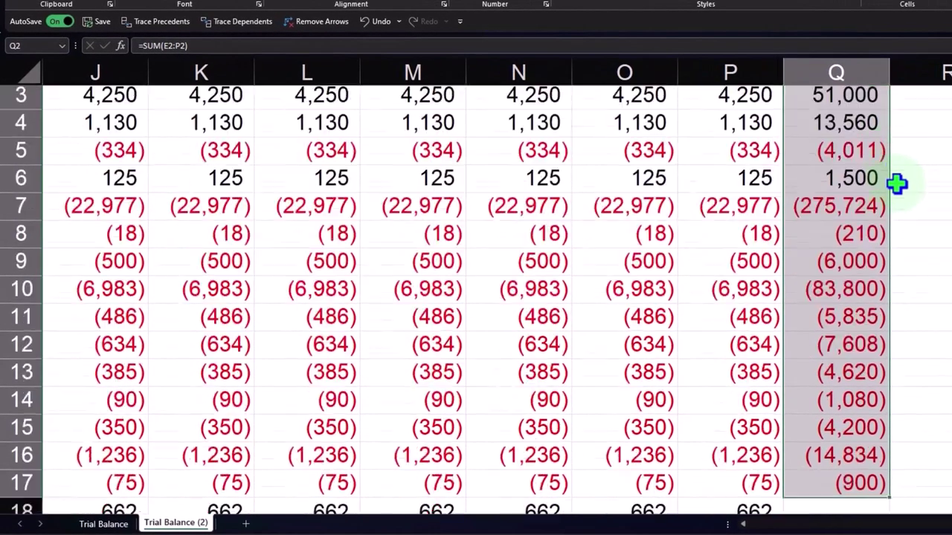
pyautogui.scroll(-3, 896, 183)
# - Copy December's Net Income formula from P18 into Q18 and inspect the formulas in both cells
pyautogui.click(758, 309)
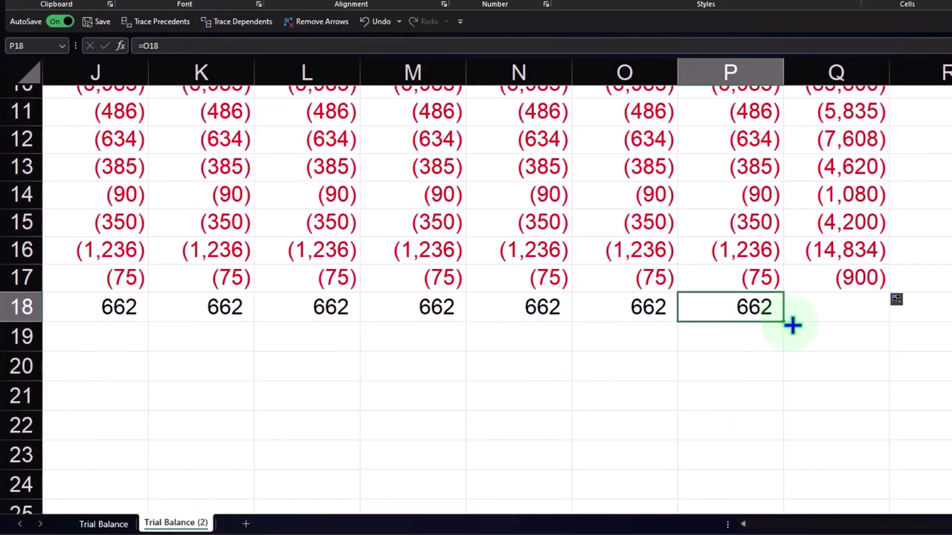
pyautogui.moveTo(839, 319); pyautogui.dragTo(838, 320)
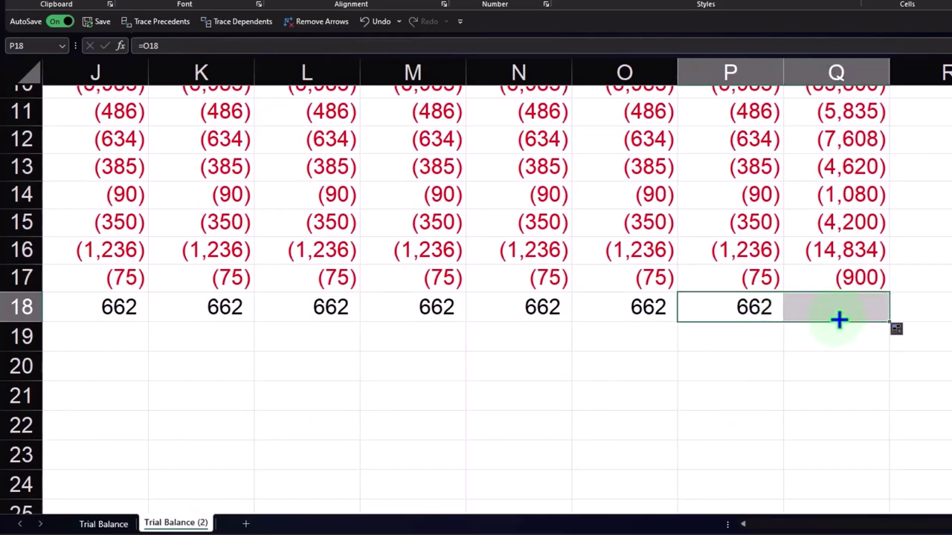
pyautogui.doubleClick(840, 306)
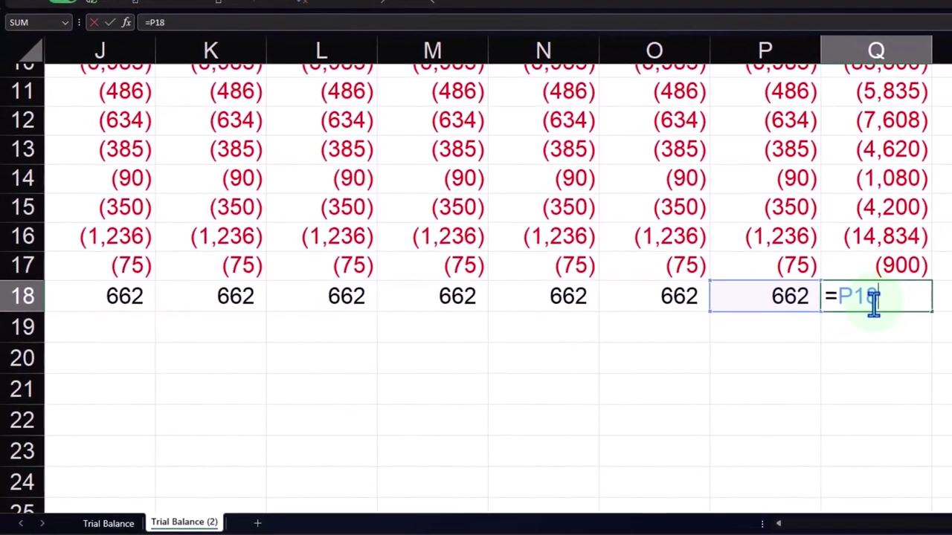
pyautogui.press('Return')
pyautogui.doubleClick(782, 299)
pyautogui.press('Return')
# - Fill January's Net Income formula, =SUM(E2:E17) in E18, across the months through the Total column in Q18
pyautogui.press('Left')
pyautogui.press('Left')
pyautogui.press('Left')
pyautogui.press('Left')
pyautogui.press('Left')
pyautogui.press('Left')
pyautogui.press('Left')
pyautogui.press('Left')
pyautogui.press('Left')
pyautogui.press('Left')
pyautogui.press('Left')
pyautogui.press('Left')
pyautogui.press('Left')
pyautogui.press('Left')
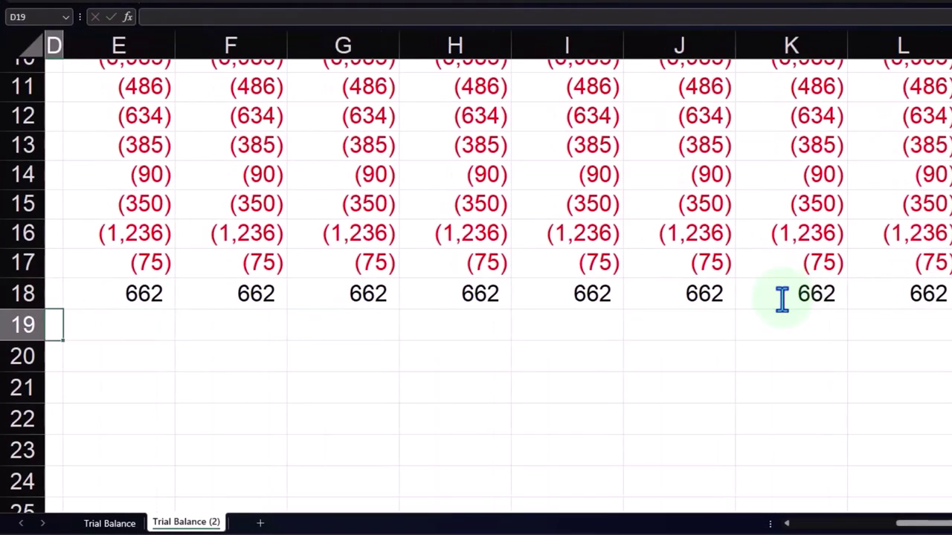
pyautogui.hscroll(-2, 782, 299)
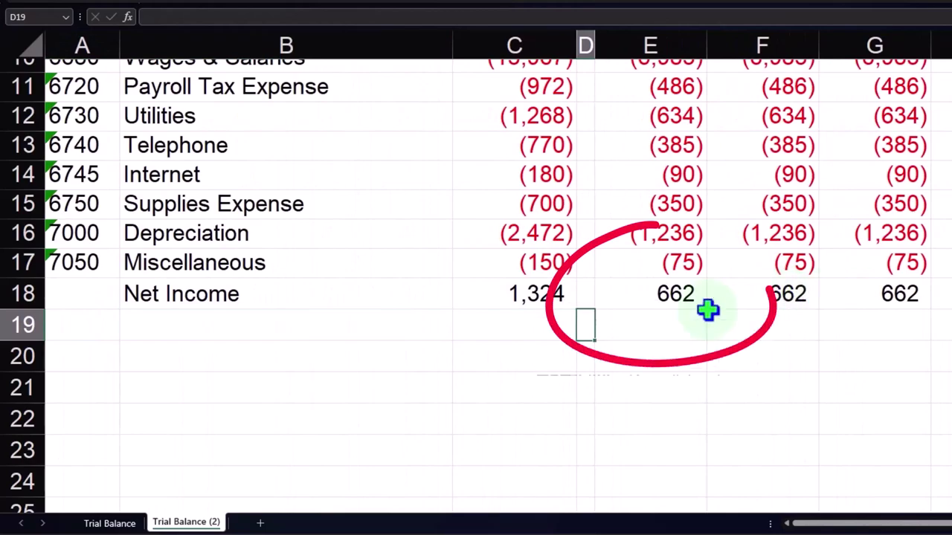
pyautogui.click(660, 291)
pyautogui.doubleClick(660, 288)
pyautogui.press('Return')
pyautogui.press('Up')
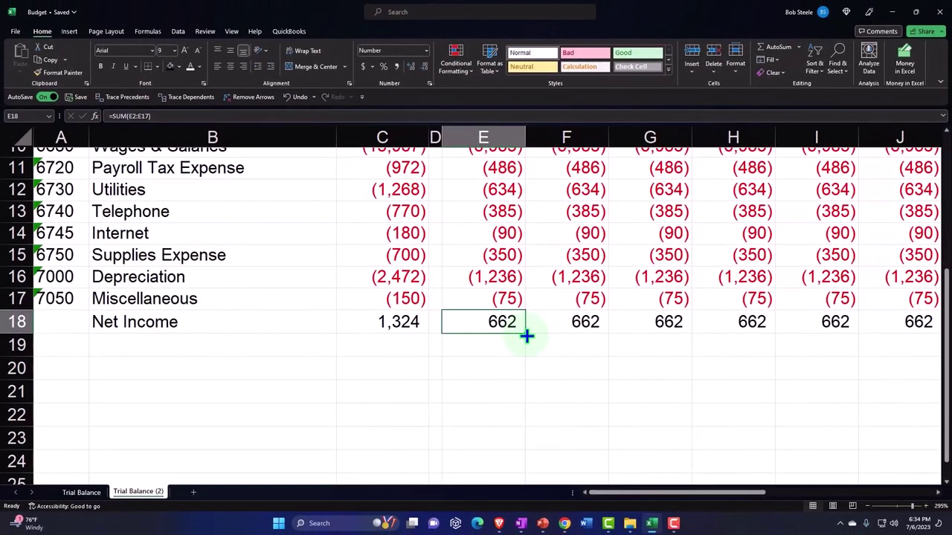
pyautogui.moveTo(652, 316); pyautogui.dragTo(760, 328)
pyautogui.click(753, 321)
pyautogui.moveTo(752, 272)
pyautogui.mouseDown()
pyautogui.moveTo(682, 330)
pyautogui.moveTo(823, 307)
pyautogui.mouseUp()
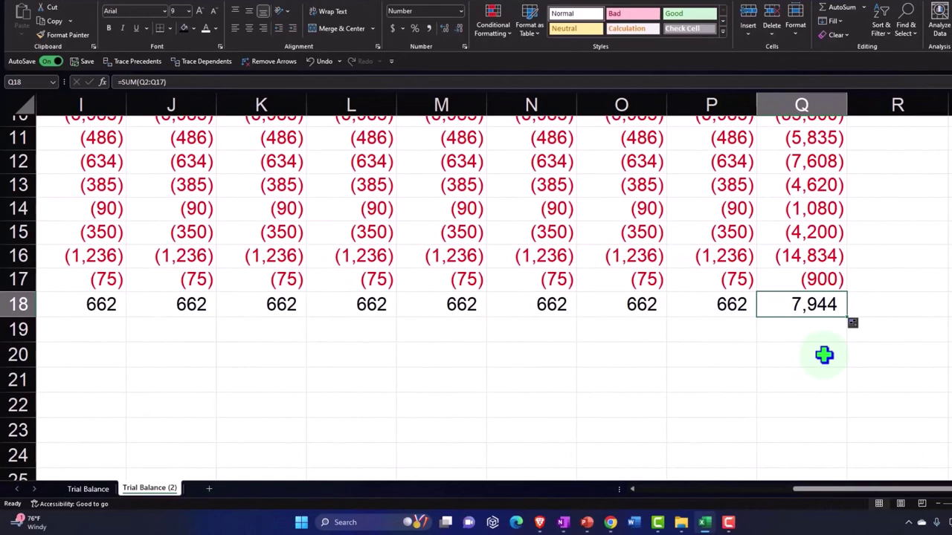
# - Highlight the Rental Income label in B4 with a light green fill
pyautogui.scroll(3, 640, 311)
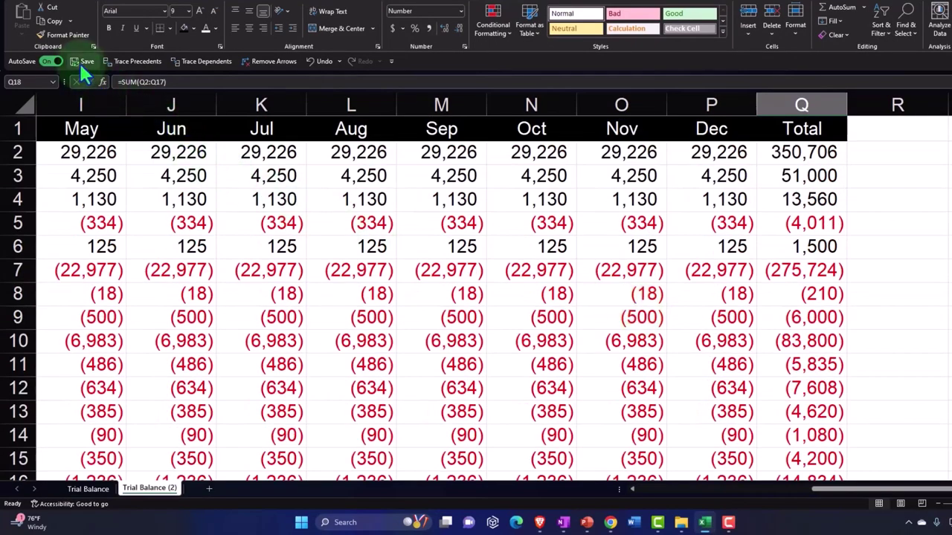
pyautogui.click(408, 153)
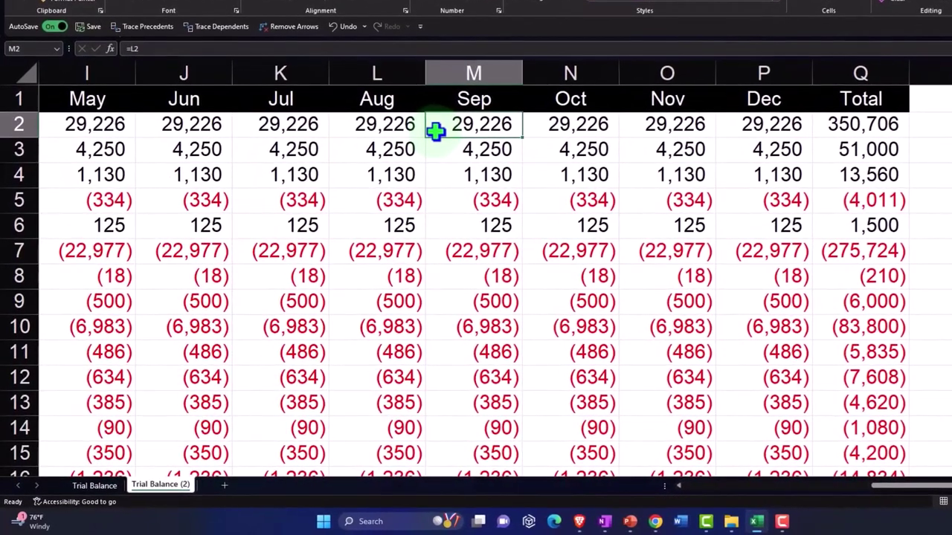
pyautogui.press('Left')
pyautogui.press('Left')
pyautogui.press('Left')
pyautogui.press('Left')
pyautogui.press('Left')
pyautogui.press('Left')
pyautogui.press('Left')
pyautogui.press('Left')
pyautogui.press('Left')
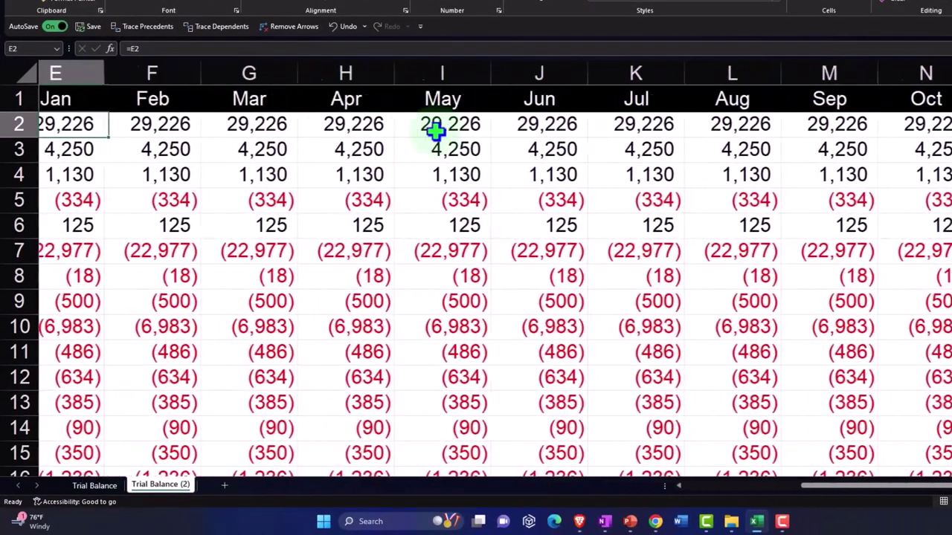
pyautogui.press('Left')
pyautogui.press('Left')
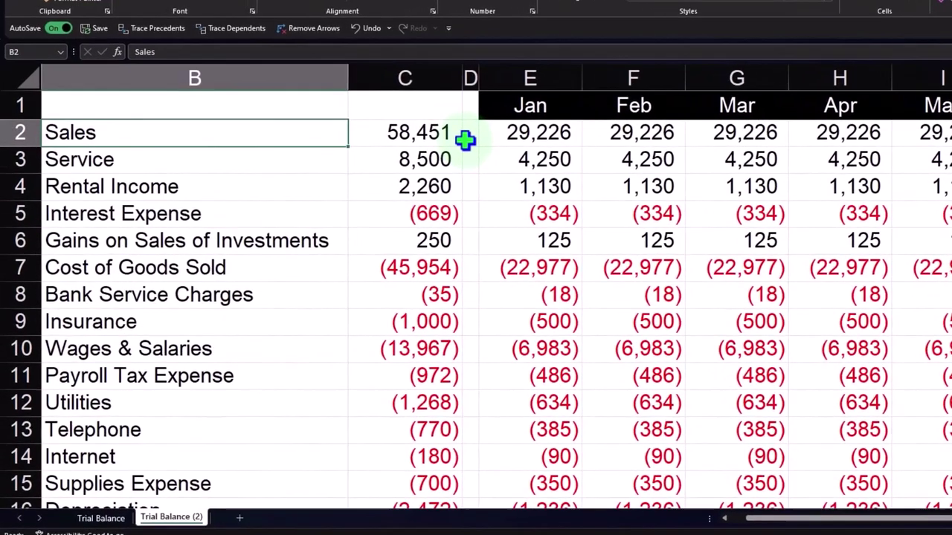
pyautogui.press('Down')
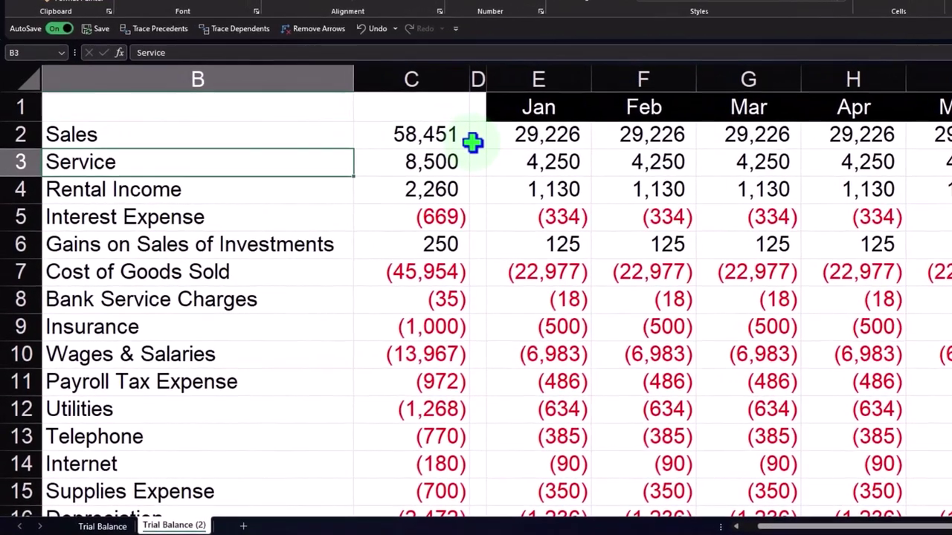
pyautogui.press('Down')
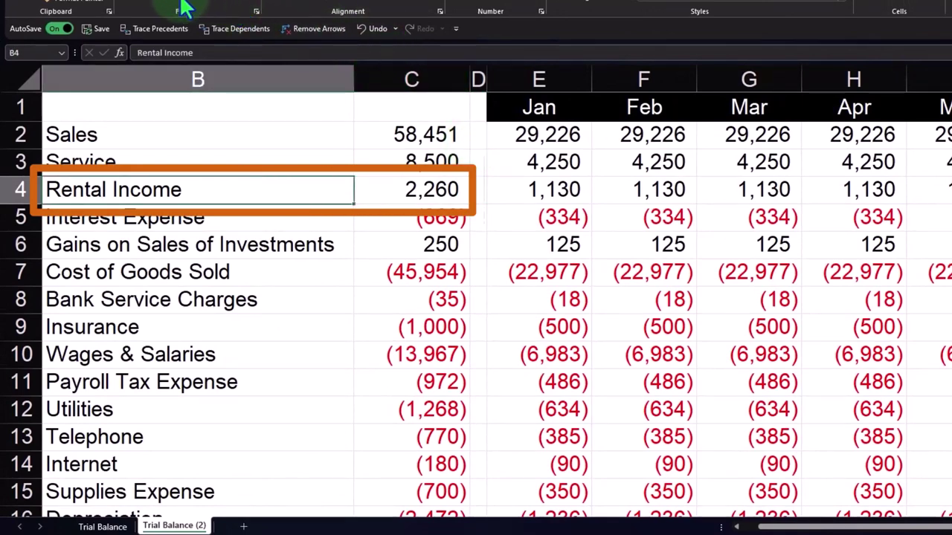
pyautogui.click(230, 4)
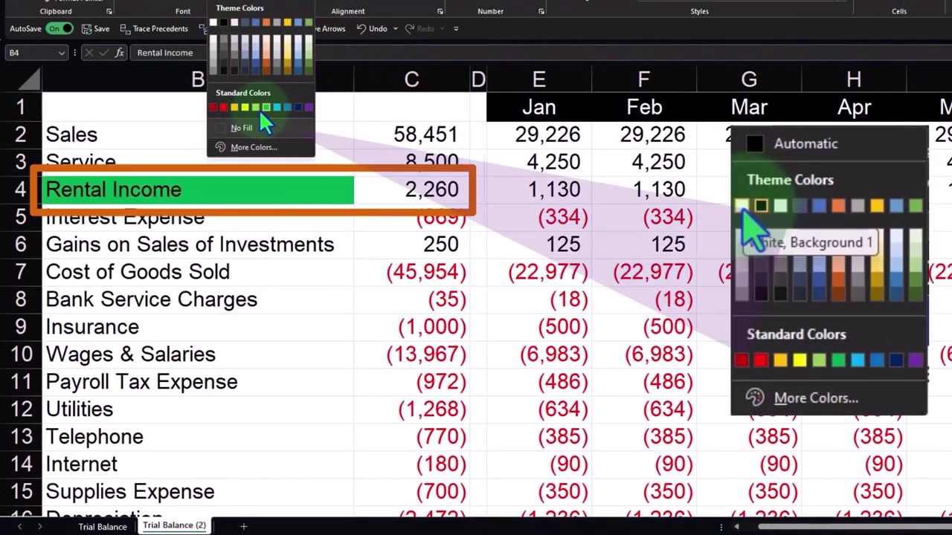
pyautogui.click(256, 108)
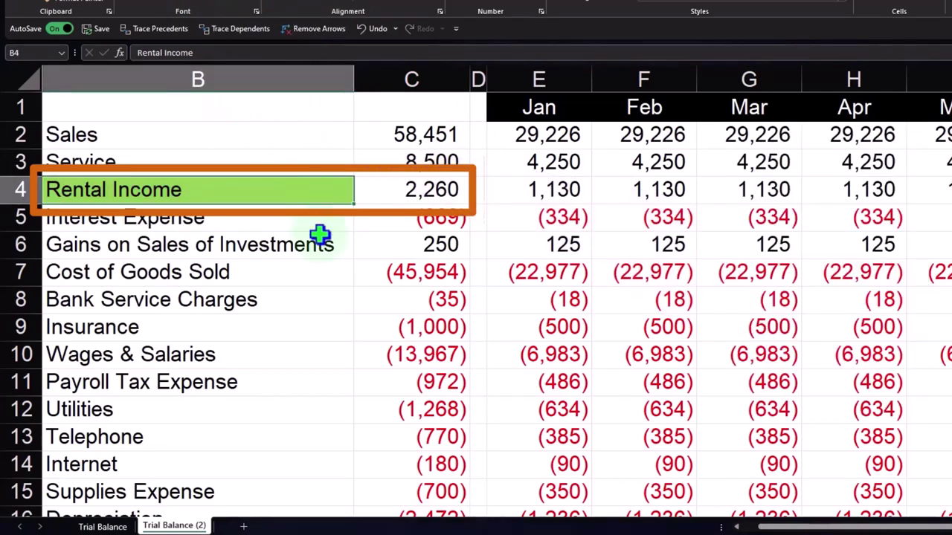
# - Set February Rental Income in F4 to =E4*1.05 for a 5% increase over January
pyautogui.press('Right')
pyautogui.press('Right')
pyautogui.press('Right')
pyautogui.press('Right')
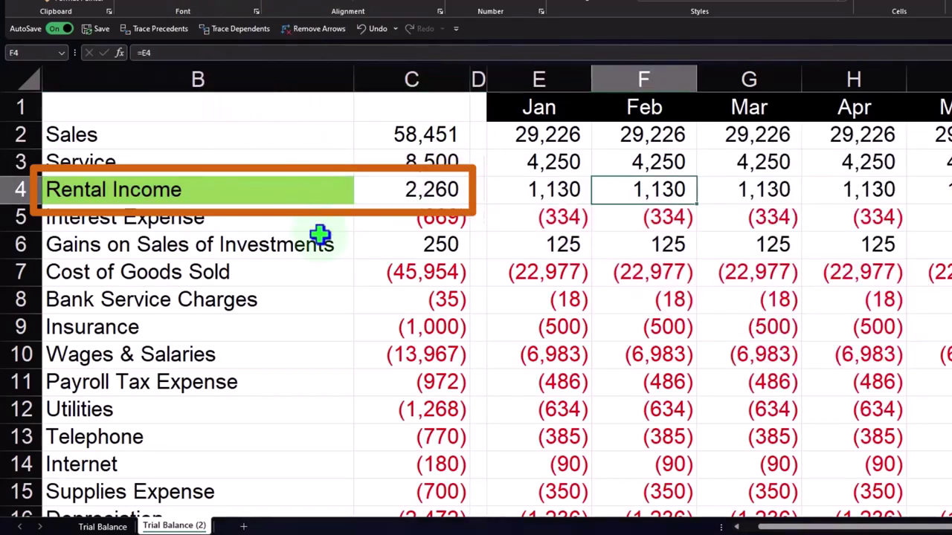
pyautogui.click(521, 191)
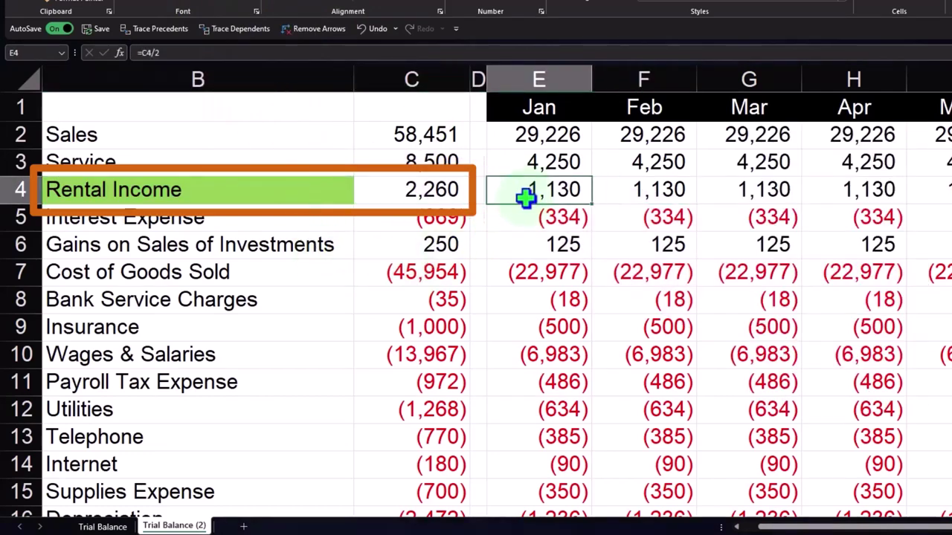
pyautogui.click(627, 194)
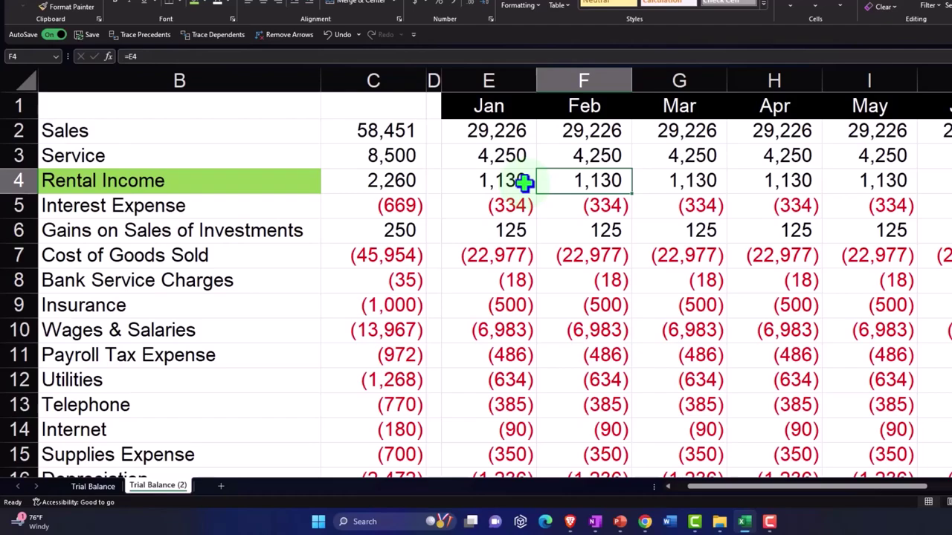
pyautogui.write('=')
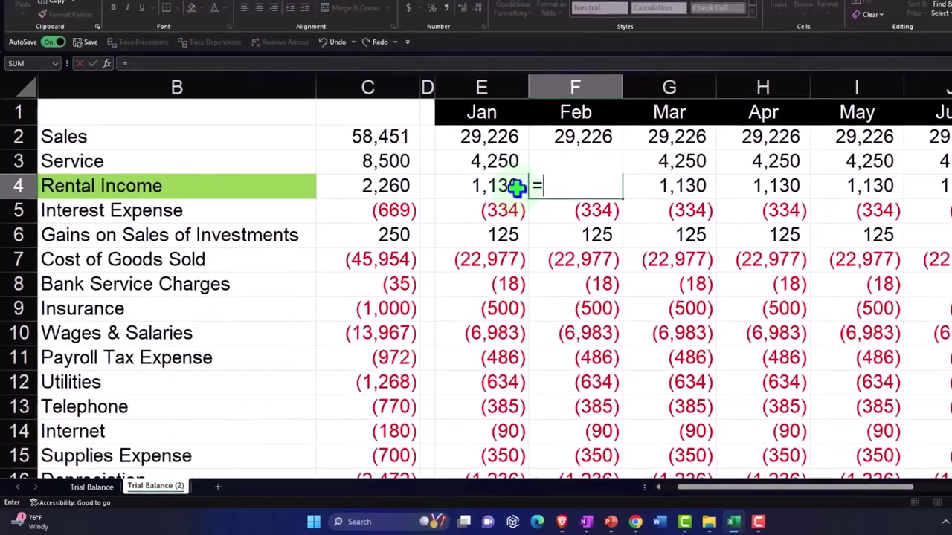
pyautogui.press('Left')
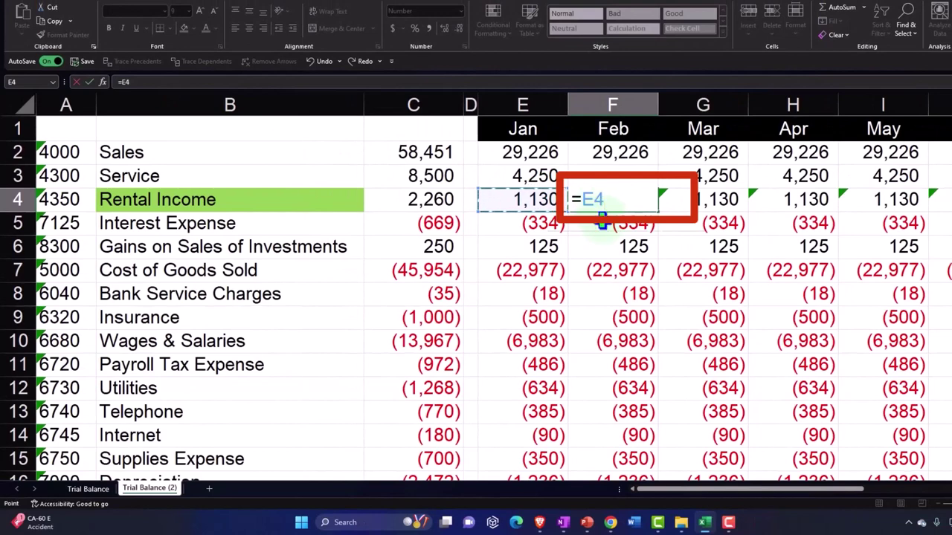
pyautogui.write('*1.05')
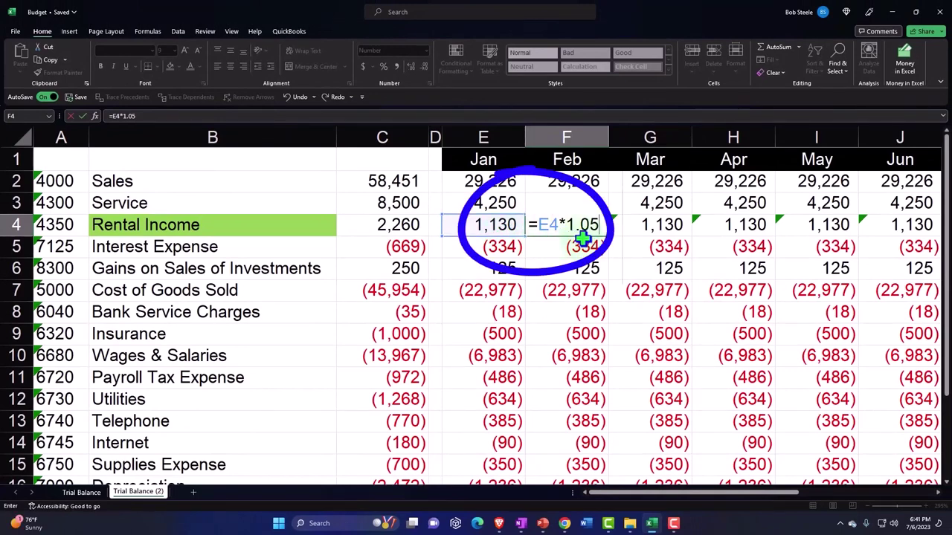
pyautogui.press('Return')
# - Examine how the March to May Rental Income formulas refer to the preceding month
pyautogui.press('Up')
pyautogui.press('Right')
pyautogui.press('Right')
pyautogui.press('Right')
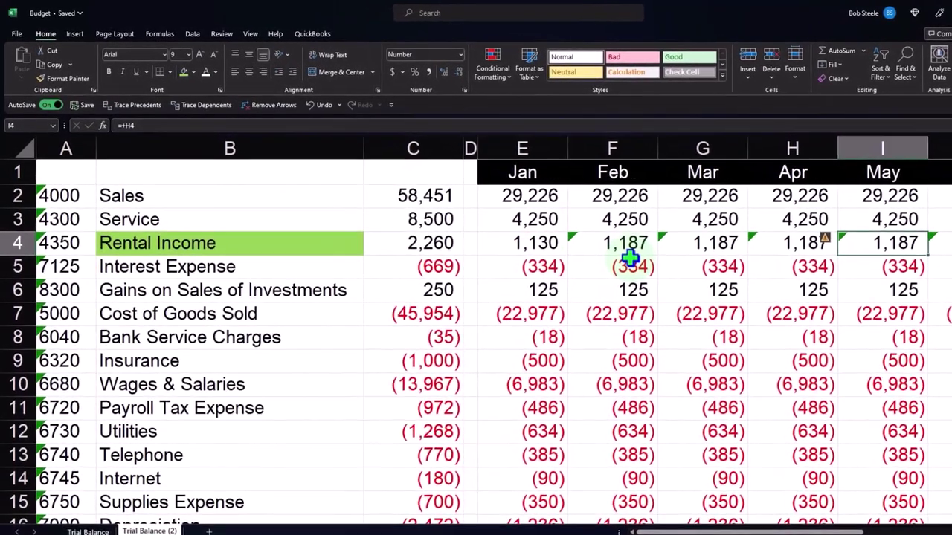
pyautogui.press('Left')
pyautogui.press('Left')
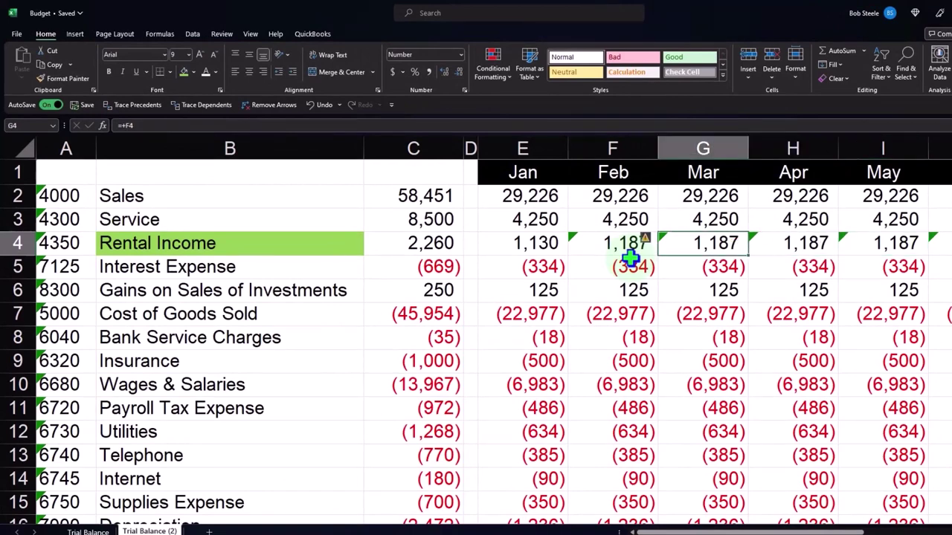
pyautogui.doubleClick(703, 244)
pyautogui.press('Return')
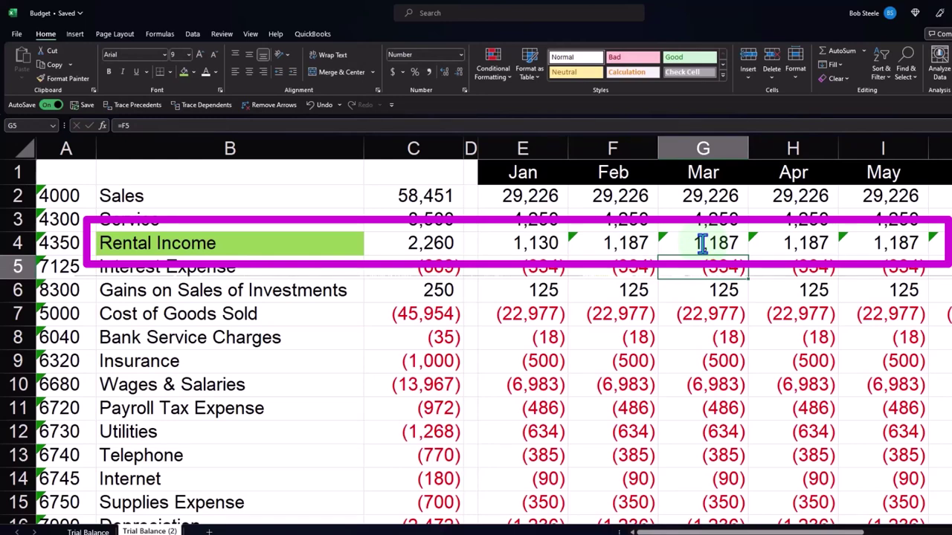
# - Set March Rental Income in G4 to =F4*1.05 and fill the formula across through December in P4
pyautogui.click(703, 243)
pyautogui.write('=')
pyautogui.press('Left')
pyautogui.write('*1.05')
pyautogui.hotkey('ctrl', 'Return')
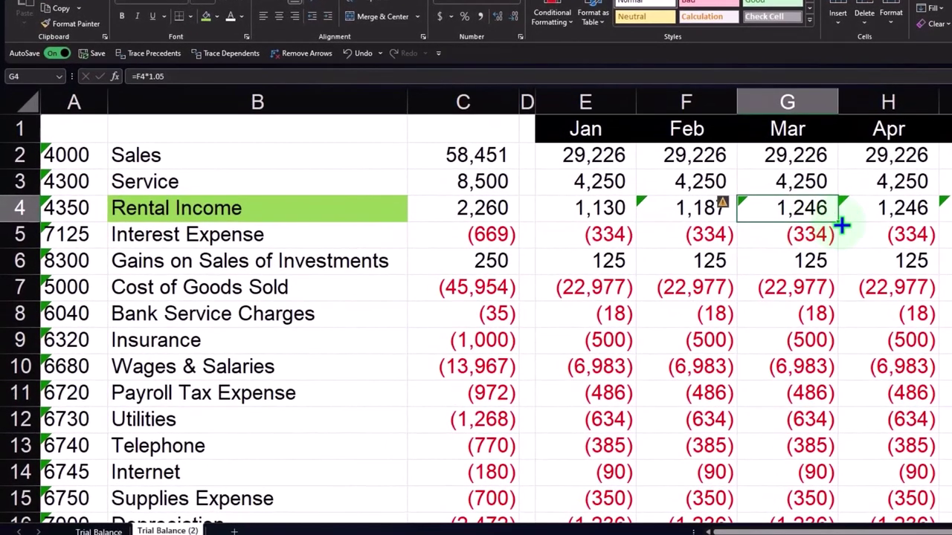
pyautogui.moveTo(838, 224); pyautogui.dragTo(806, 228)
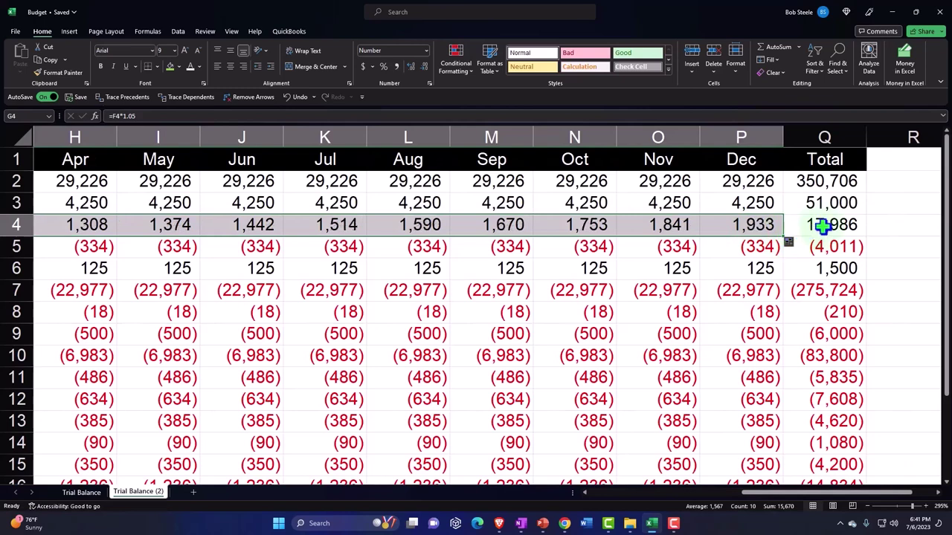
# - Highlight the Sales label in B2 with the same light green fill as Rental Income
pyautogui.click(824, 226)
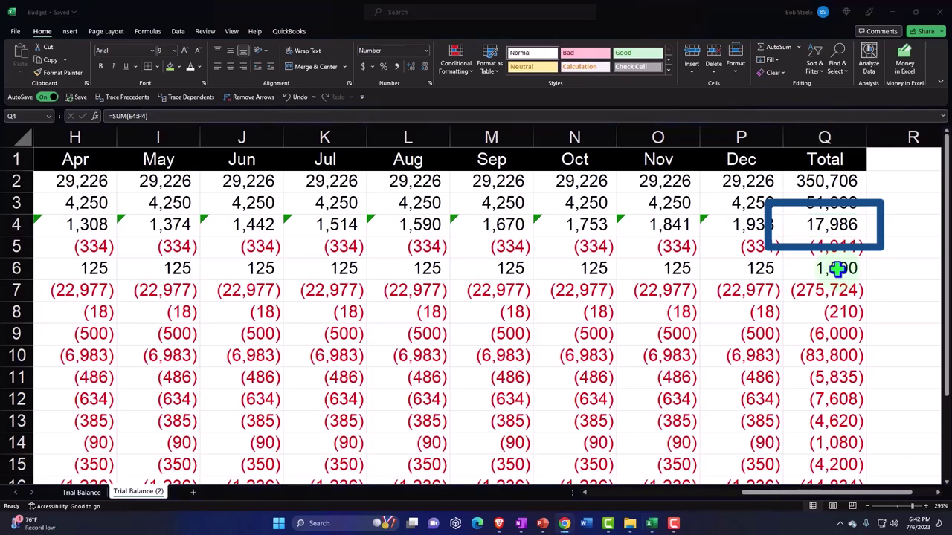
pyautogui.click(444, 207)
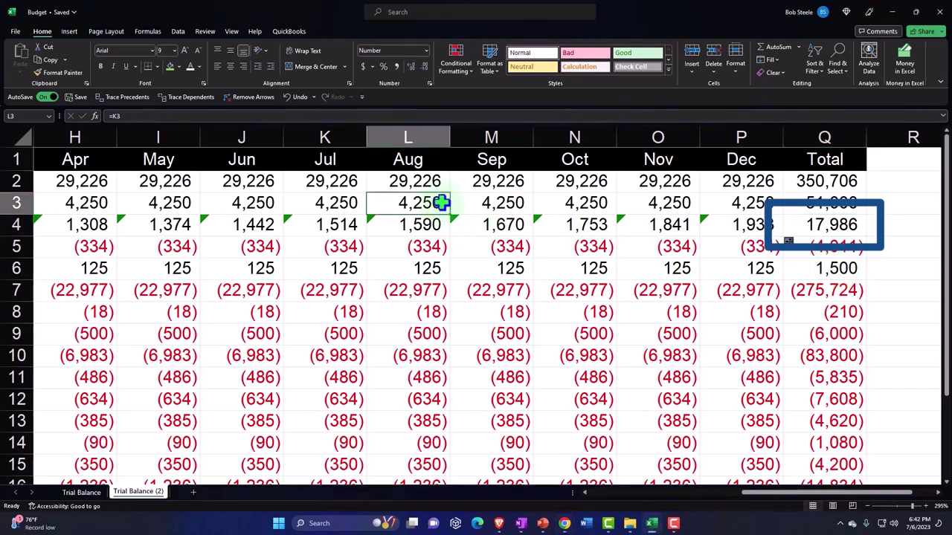
pyautogui.press('Left')
pyautogui.press('Left')
pyautogui.press('Left')
pyautogui.press('Left')
pyautogui.press('Left')
pyautogui.press('Left')
pyautogui.press('Left')
pyautogui.press('Left')
pyautogui.press('Left')
pyautogui.press('Left')
pyautogui.press('Left')
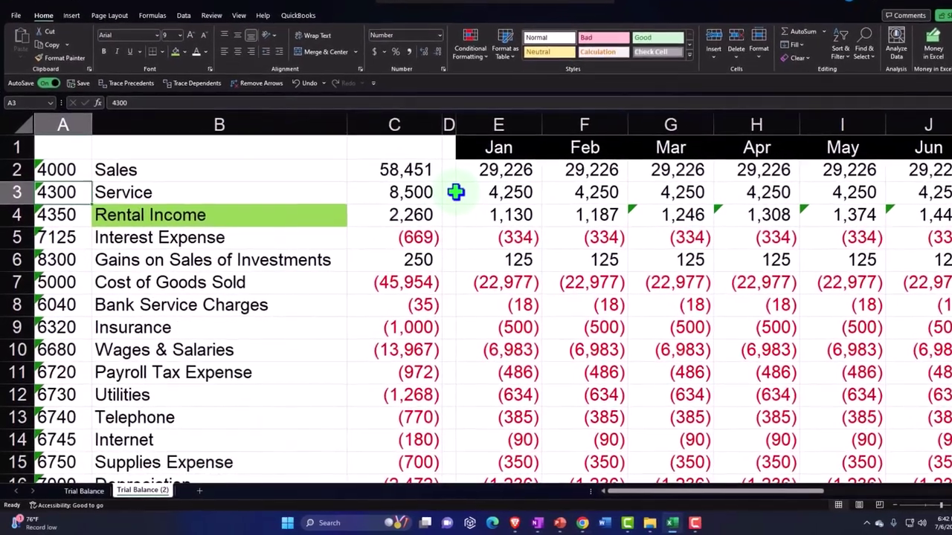
pyautogui.press('Down')
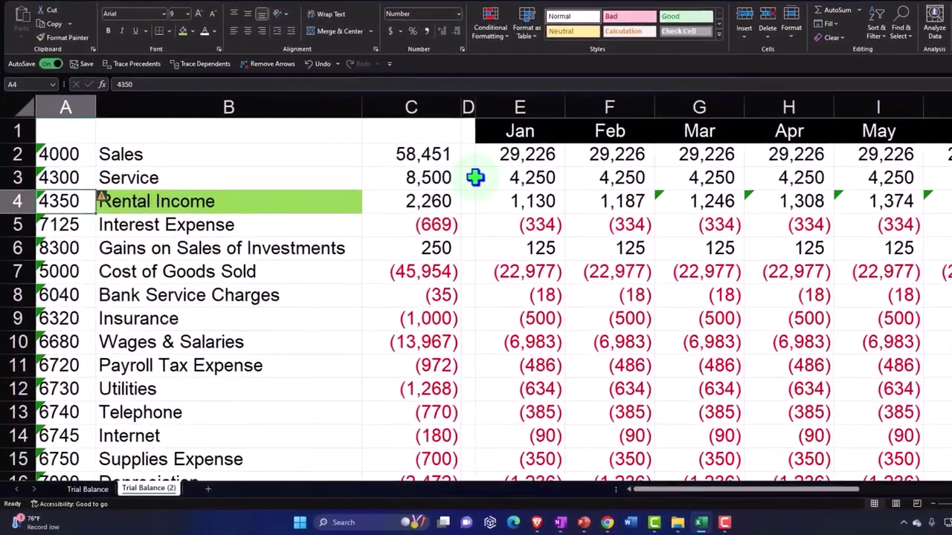
pyautogui.press('Right')
pyautogui.press('Down')
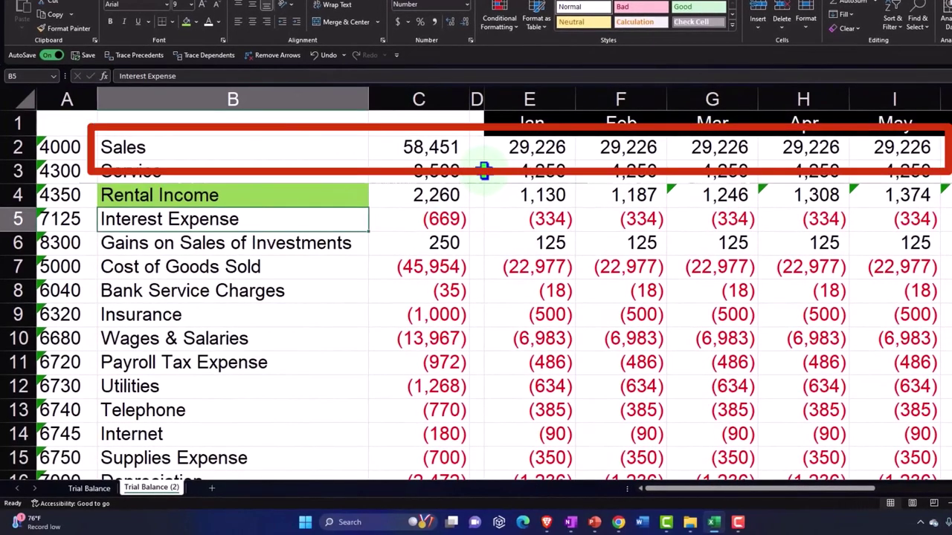
pyautogui.press('Up')
pyautogui.press('Up')
pyautogui.press('Up')
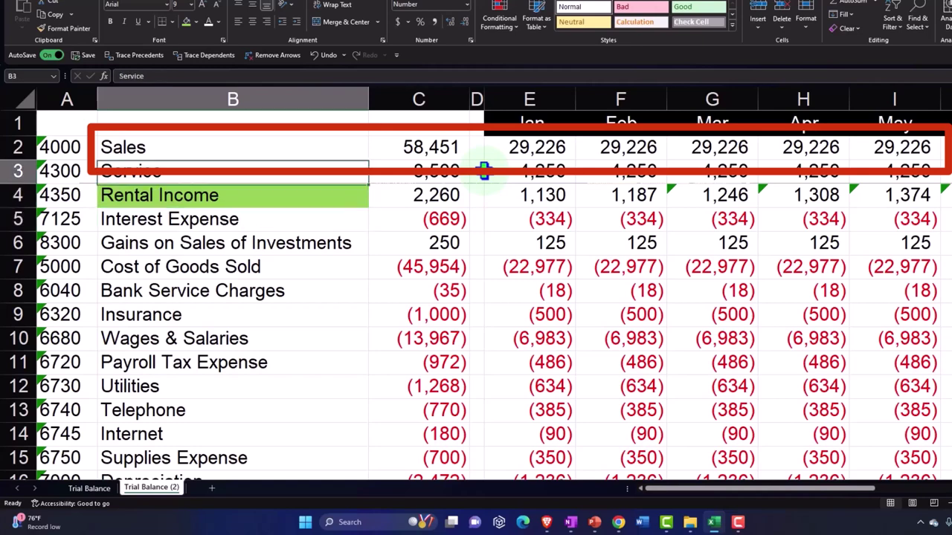
pyautogui.click(186, 22)
# - Set February Sales in F2 to =E2*1.10 for a 10% increase over January
pyautogui.press('Right')
pyautogui.press('Right')
pyautogui.press('Right')
pyautogui.press('Right')
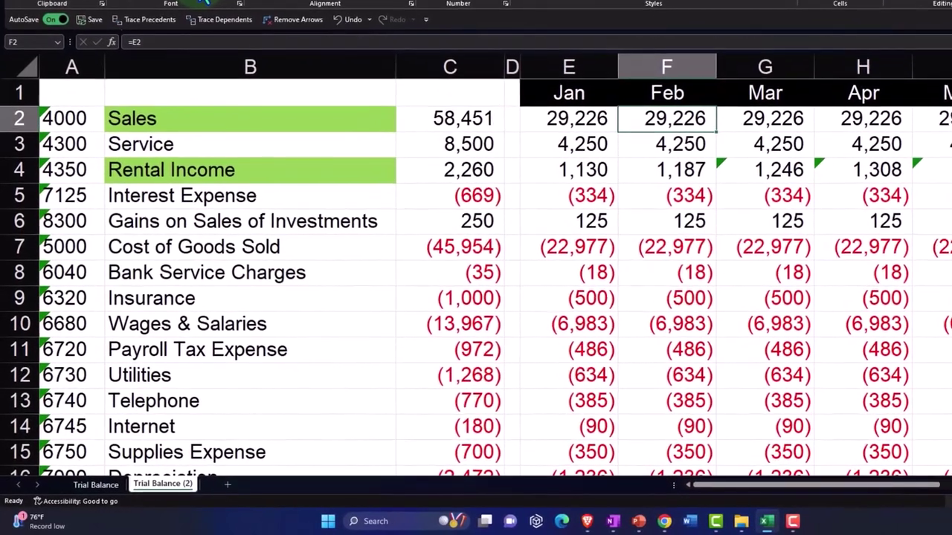
pyautogui.write('=')
pyautogui.press('Left')
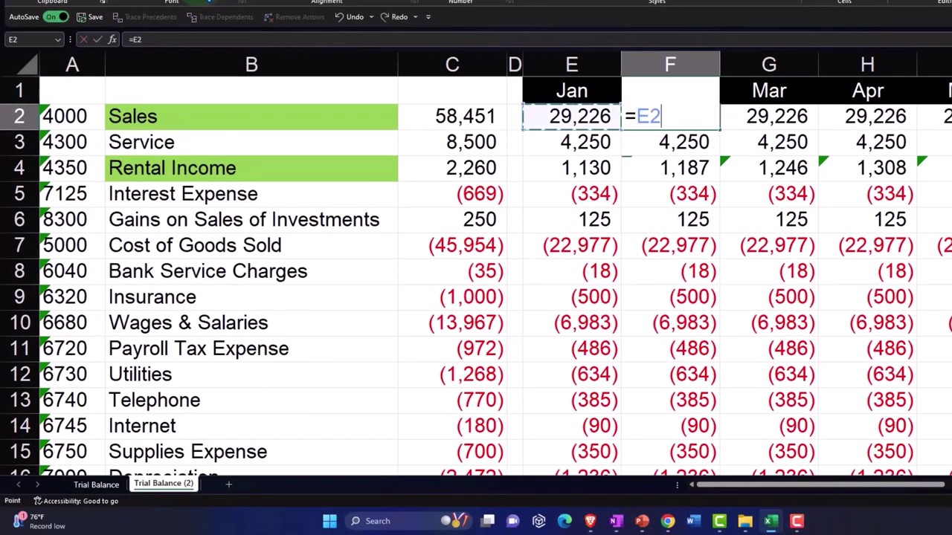
pyautogui.write('*1.10')
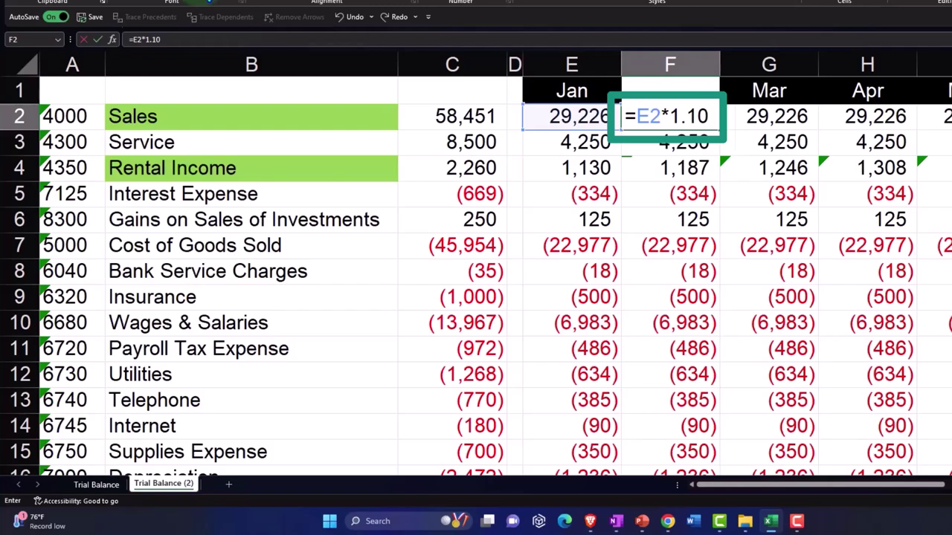
pyautogui.press('Return')
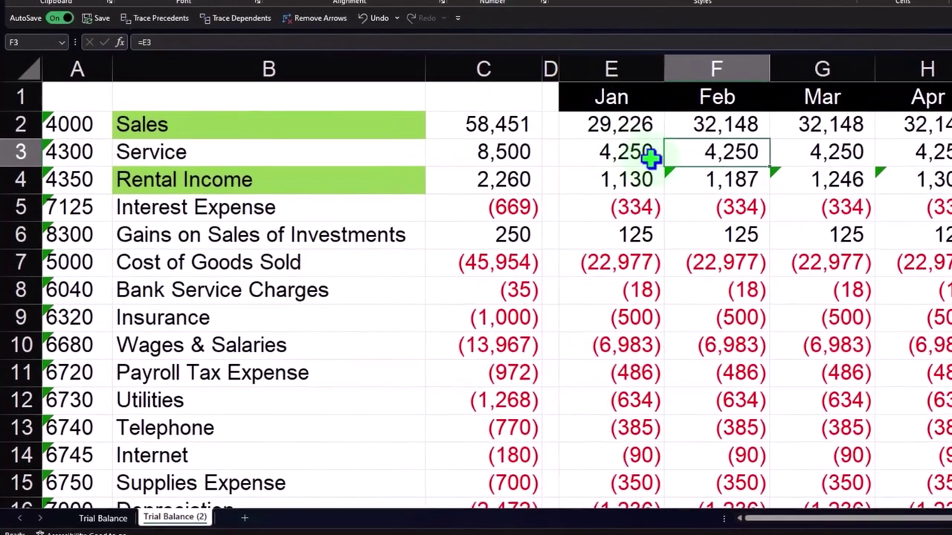
# - Fill the February Sales formula in F2 across through December in P2 and check the row total in Q2
pyautogui.click(710, 121)
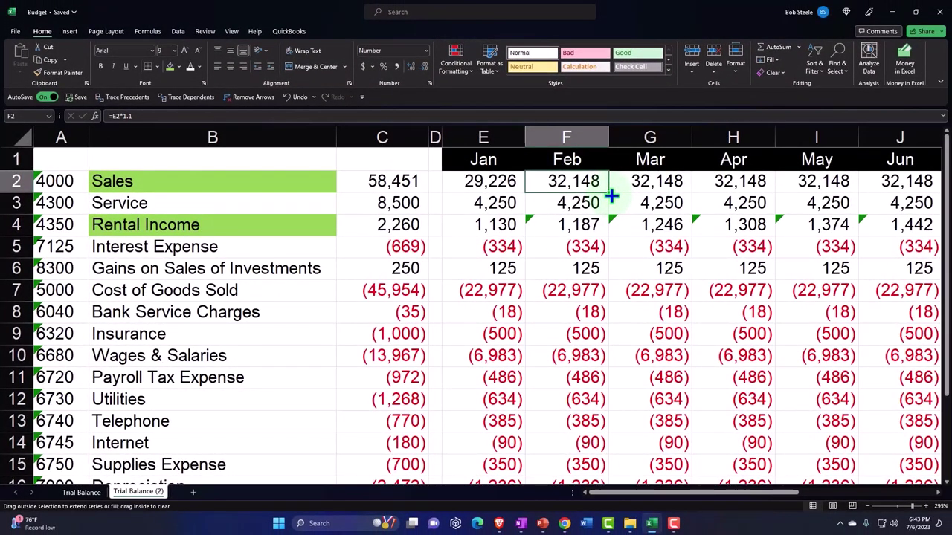
pyautogui.moveTo(610, 194); pyautogui.dragTo(782, 194)
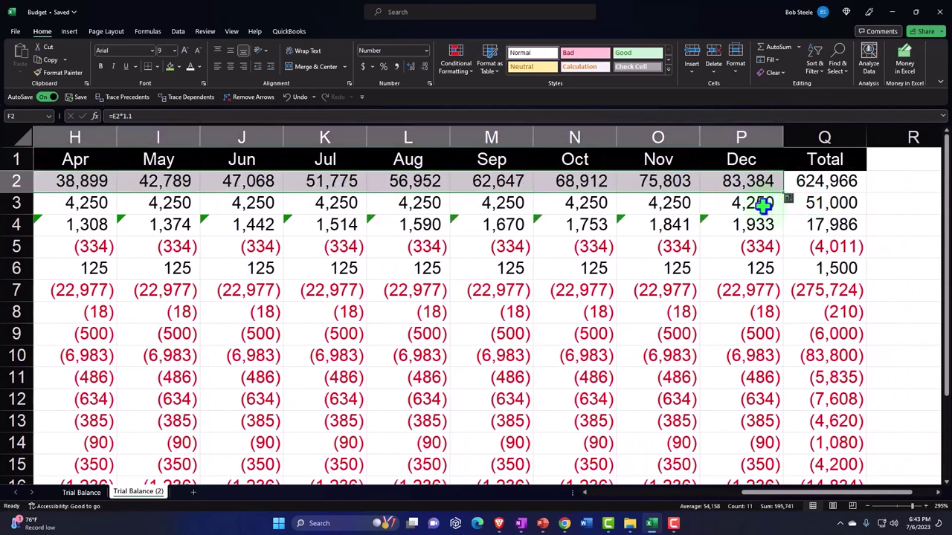
pyautogui.click(827, 186)
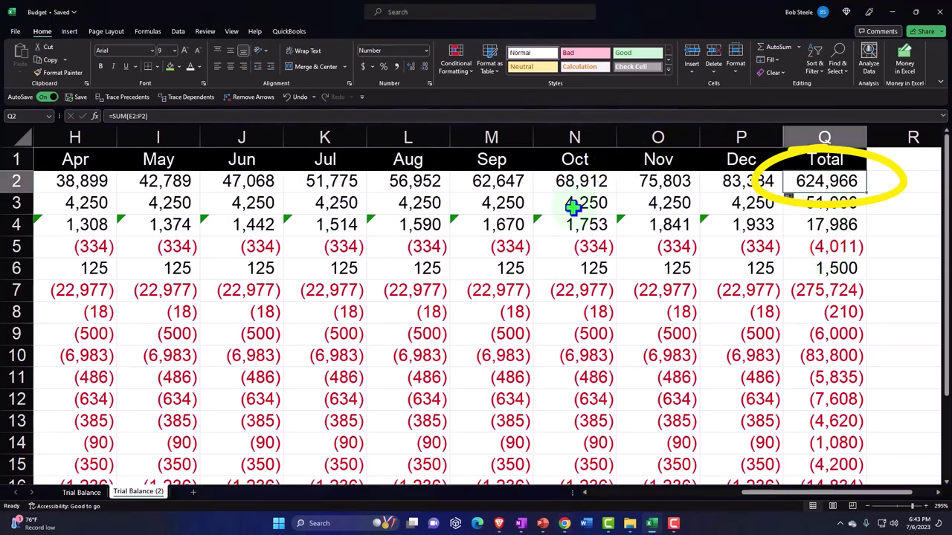
# - Highlight the Service label in B3 with the light green fill
pyautogui.press('Down')
pyautogui.press('Left')
pyautogui.press('Left')
pyautogui.press('Left')
pyautogui.press('Left')
pyautogui.press('Left')
pyautogui.press('Left')
pyautogui.press('Left')
pyautogui.press('Left')
pyautogui.press('Left')
pyautogui.press('Left')
pyautogui.press('Left')
pyautogui.press('Left')
pyautogui.press('Left')
pyautogui.press('Left')
pyautogui.press('Left')
pyautogui.press('Left')
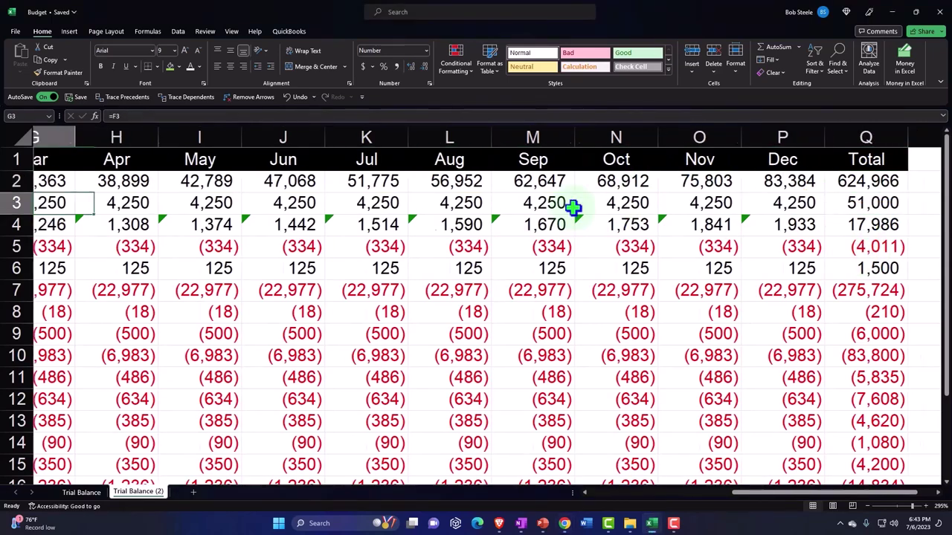
pyautogui.press('Right')
pyautogui.press('Right')
pyautogui.press('Left')
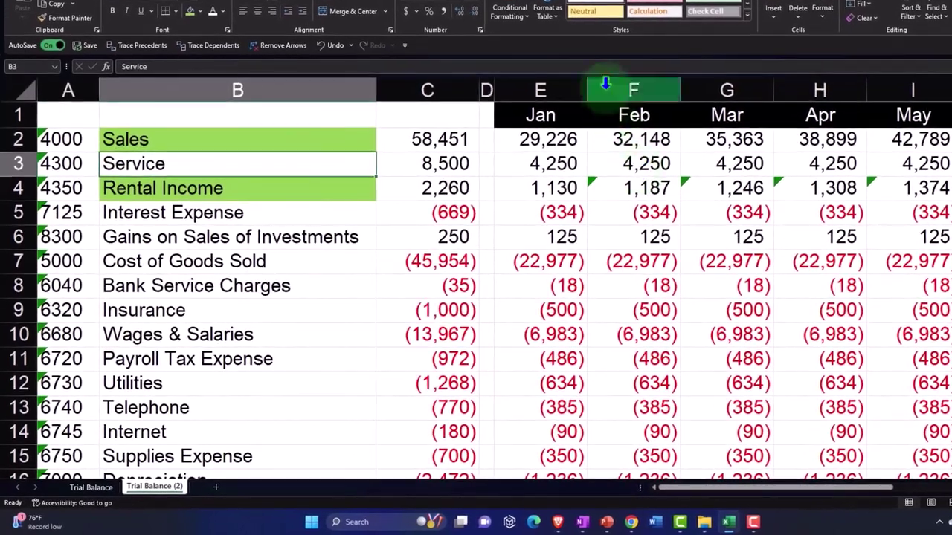
pyautogui.click(190, 11)
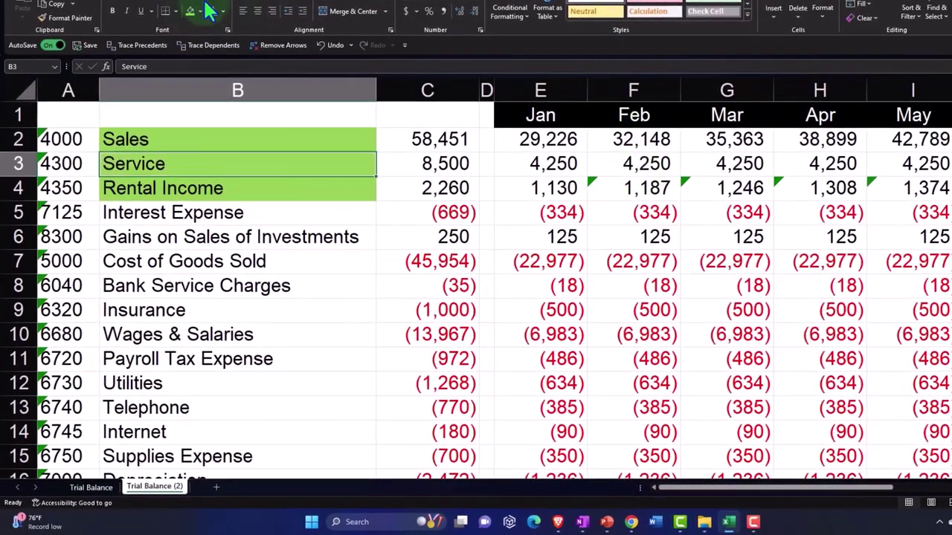
# - Set February Service in F3 to =E3+1000 for a 1,000 increase over January
pyautogui.press('Right')
pyautogui.press('Right')
pyautogui.press('Right')
pyautogui.press('Right')
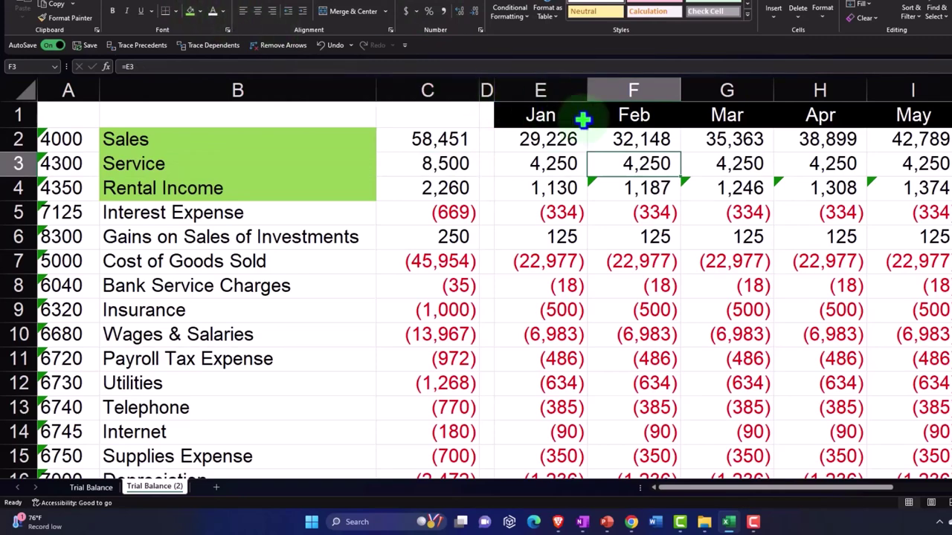
pyautogui.doubleClick(639, 165)
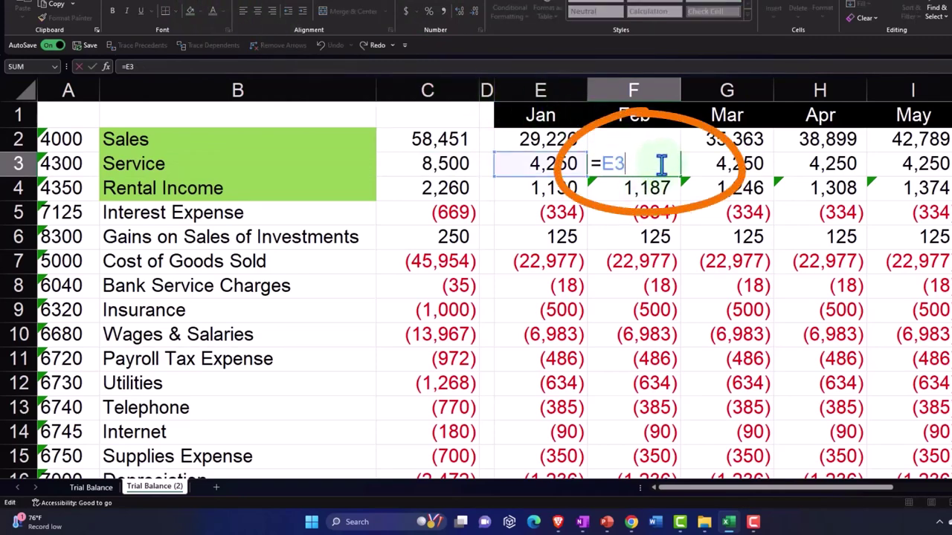
pyautogui.write('+1000')
pyautogui.press('Return')
pyautogui.click(660, 163)
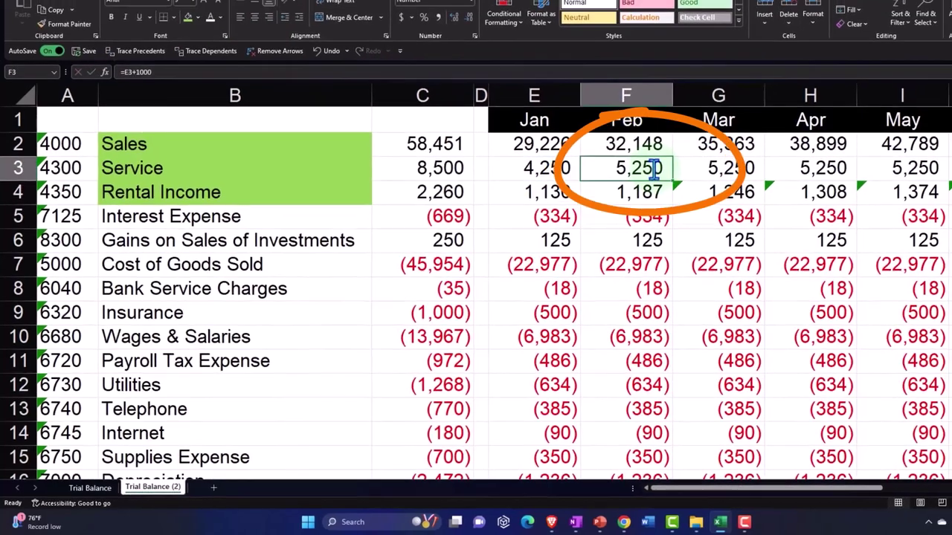
# - Fill the February Service formula in F3 across through December in P3 and check the row total in Q3
pyautogui.press('Right')
pyautogui.press('Right')
pyautogui.press('Right')
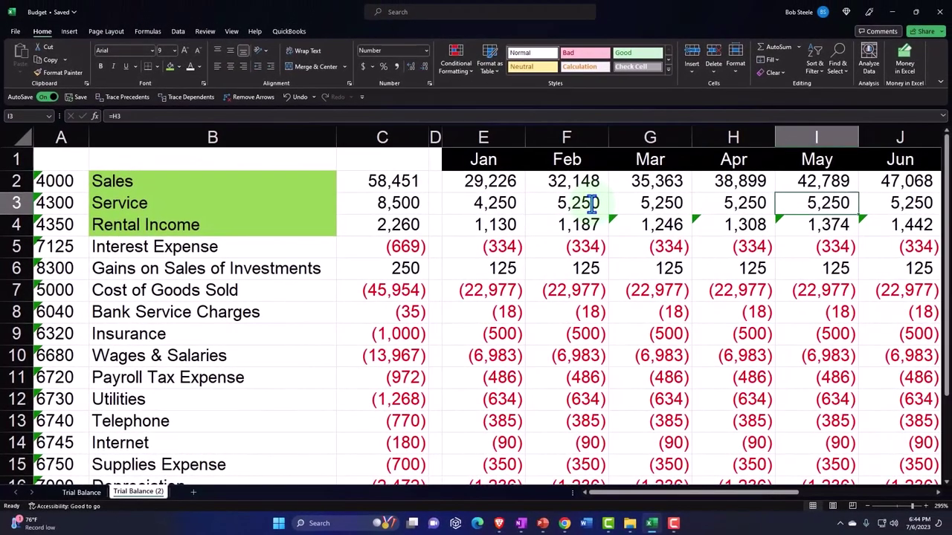
pyautogui.press('Left')
pyautogui.press('Left')
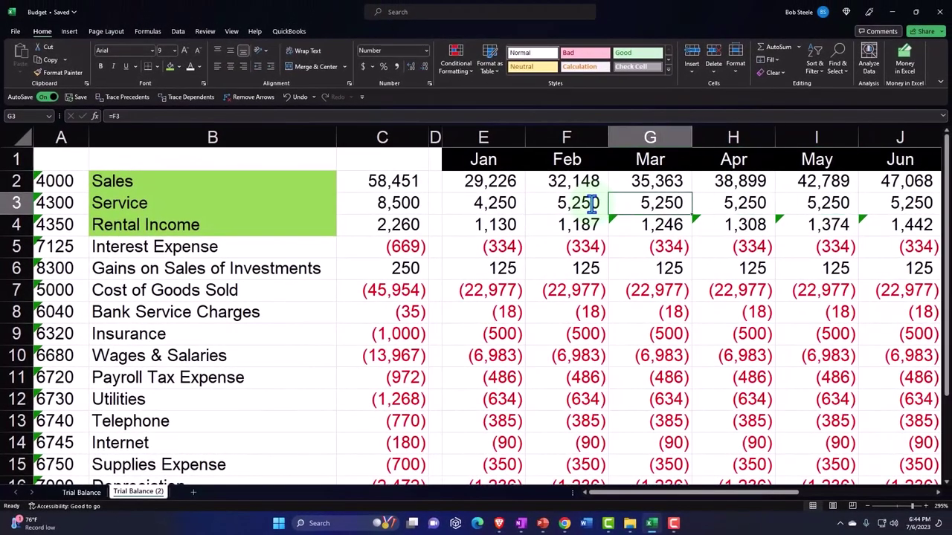
pyautogui.press('Left')
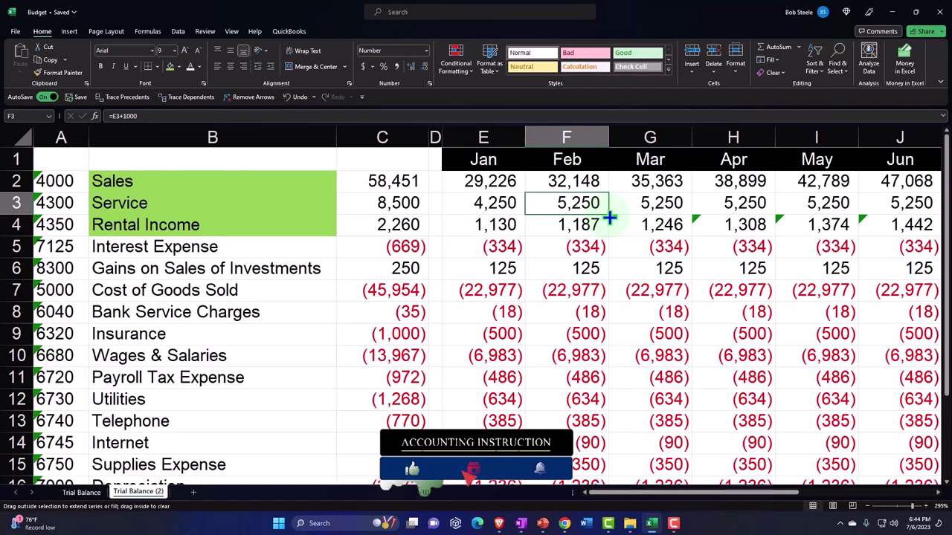
pyautogui.moveTo(609, 217); pyautogui.dragTo(764, 202)
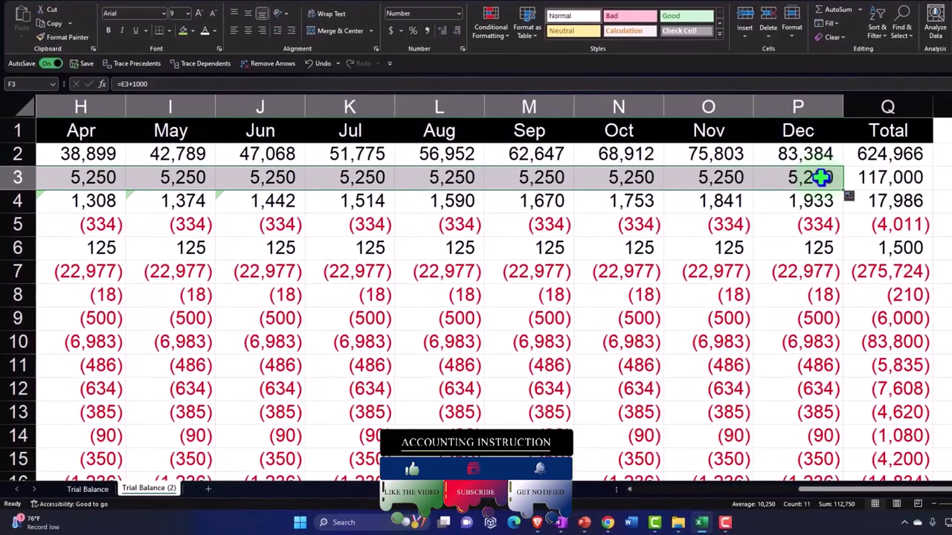
pyautogui.click(890, 177)
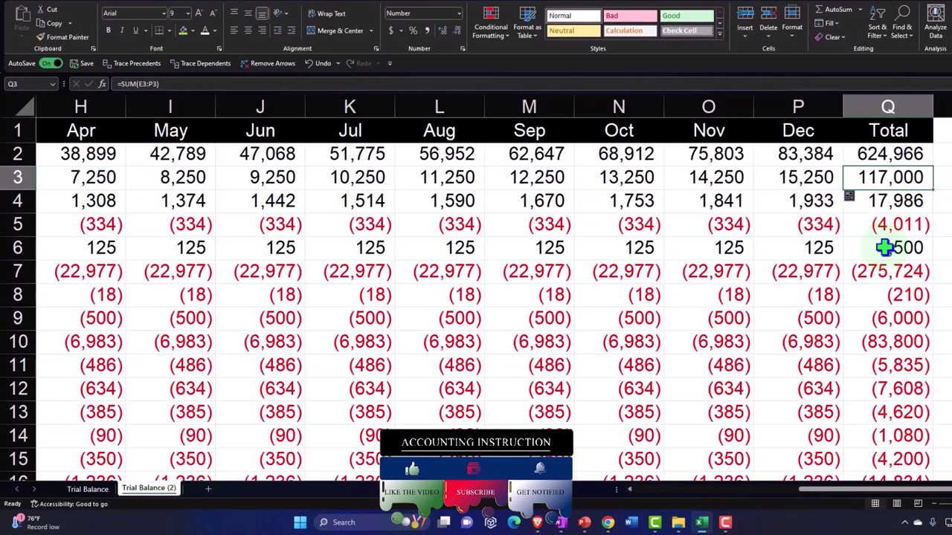
# - Highlight the Cost of Goods Sold label in B7 with the light green fill
pyautogui.hscroll(1, 884, 248)
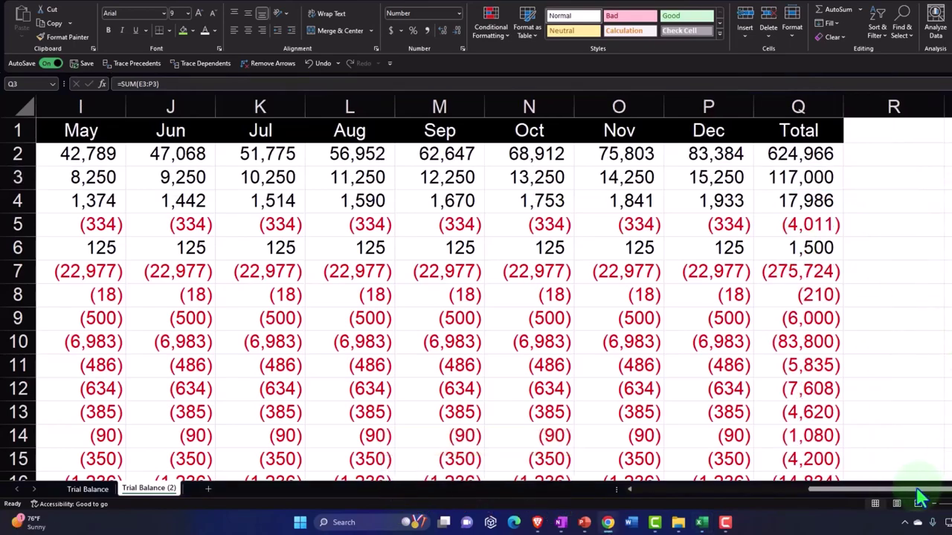
pyautogui.moveTo(862, 489); pyautogui.dragTo(603, 491)
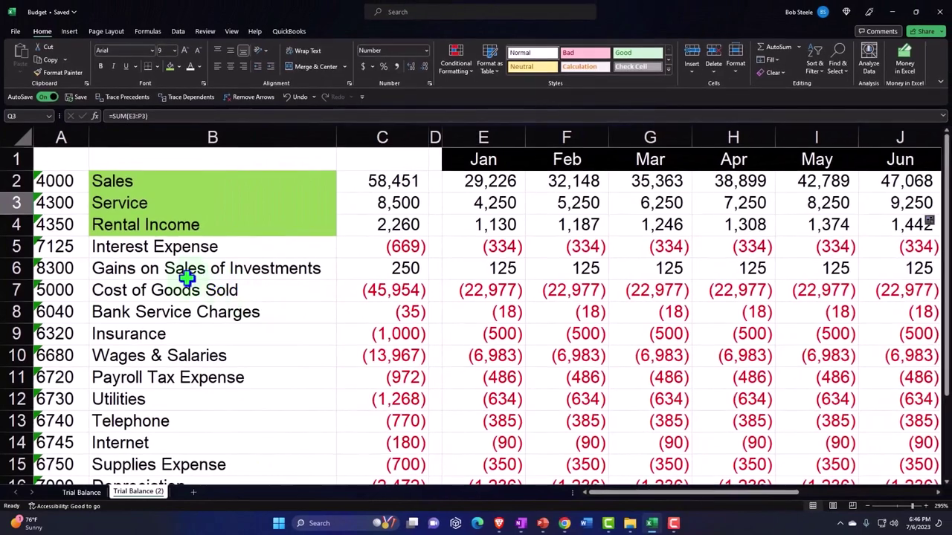
pyautogui.click(180, 289)
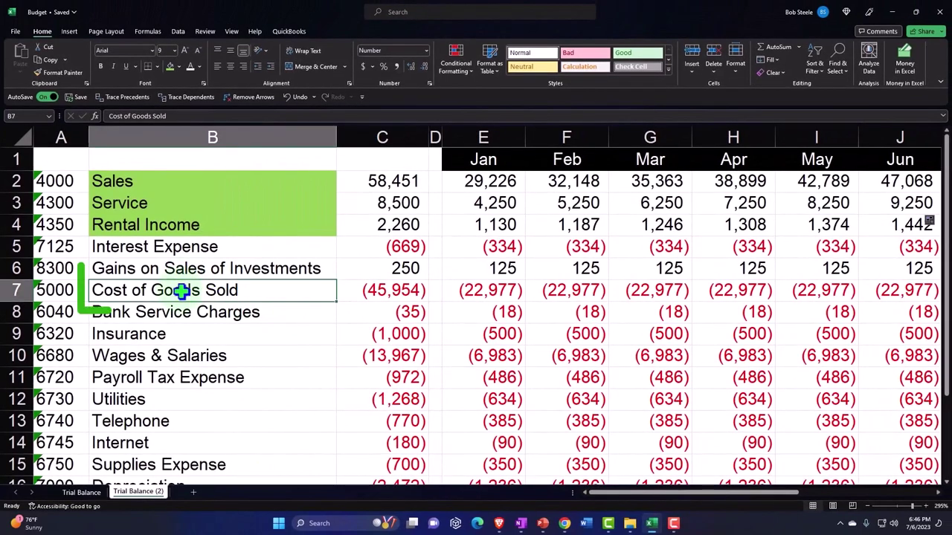
pyautogui.click(170, 66)
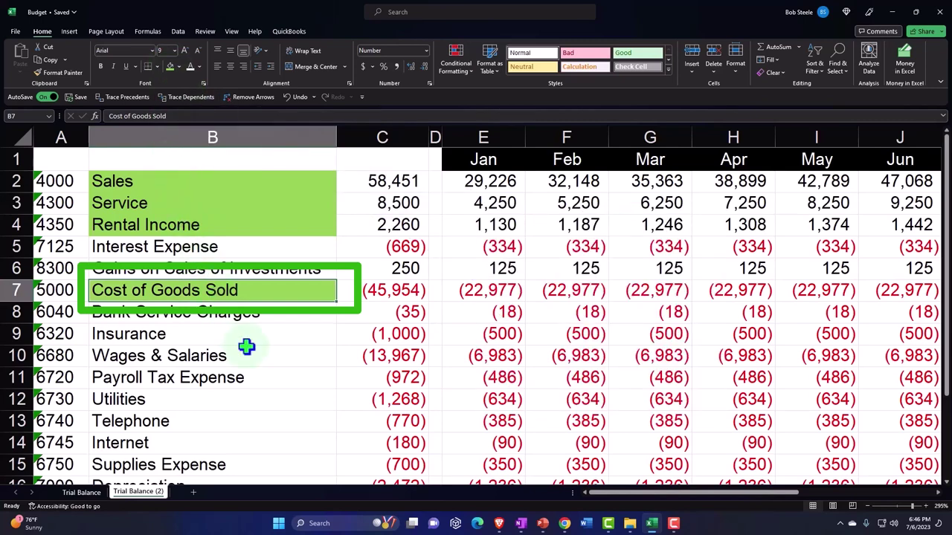
# - Compare January Cost of Goods Sold with January Sales, then open Calculator and place it beside the January column
pyautogui.click(488, 288)
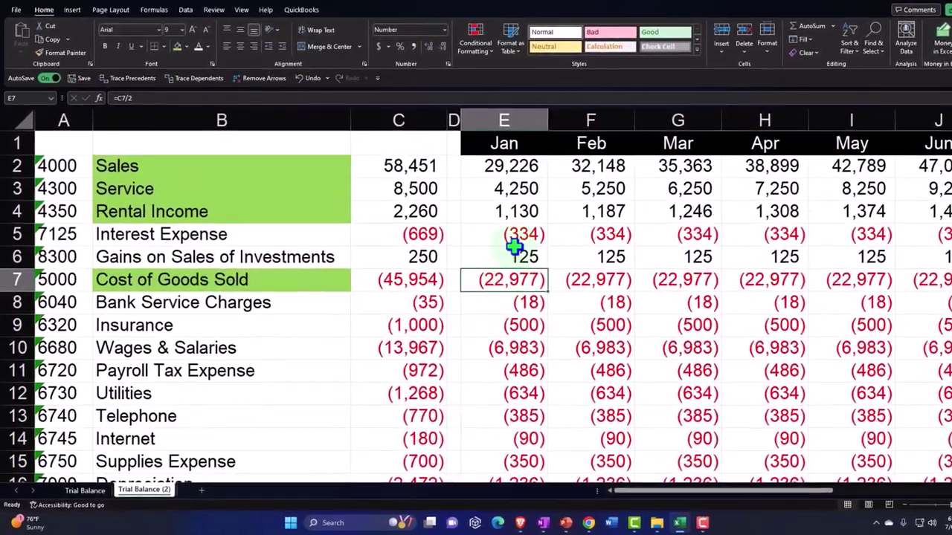
pyautogui.click(503, 166)
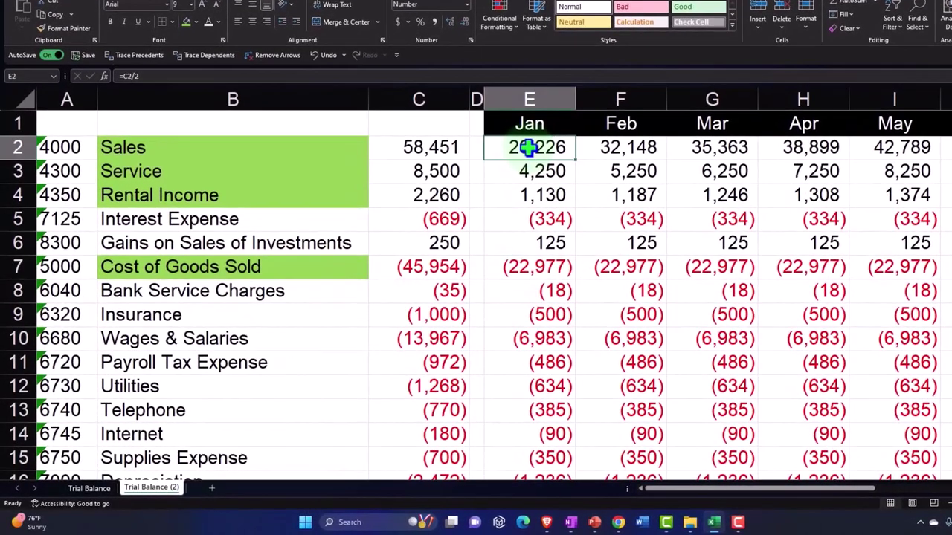
pyautogui.click(350, 522)
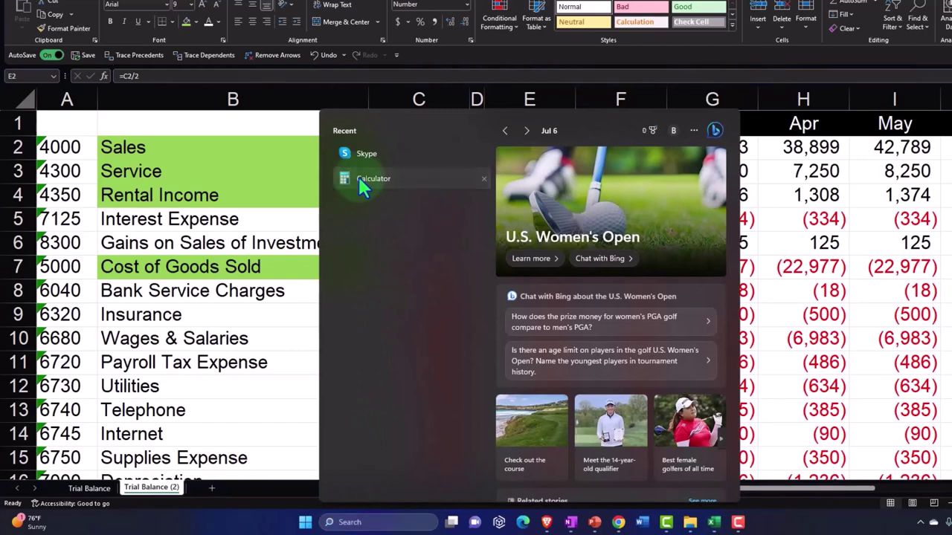
pyautogui.click(359, 181)
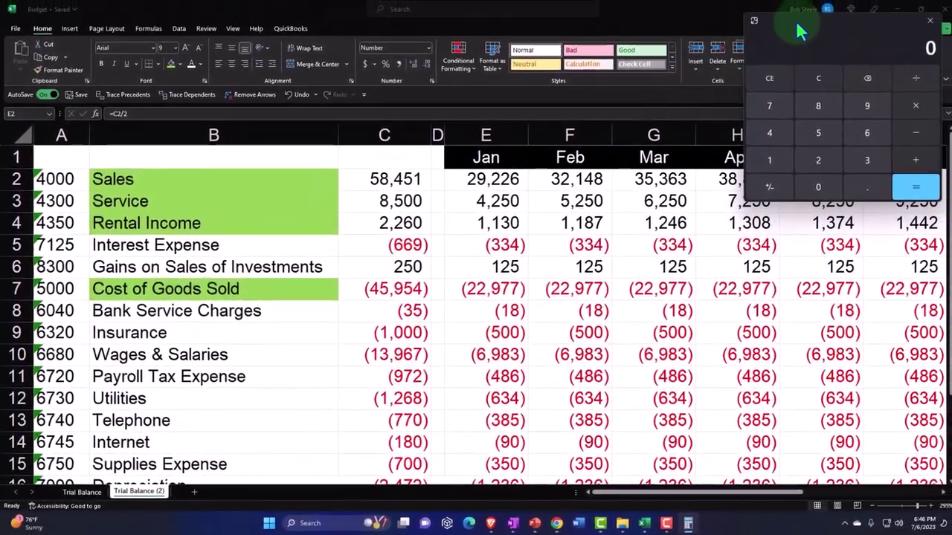
pyautogui.click(787, 57)
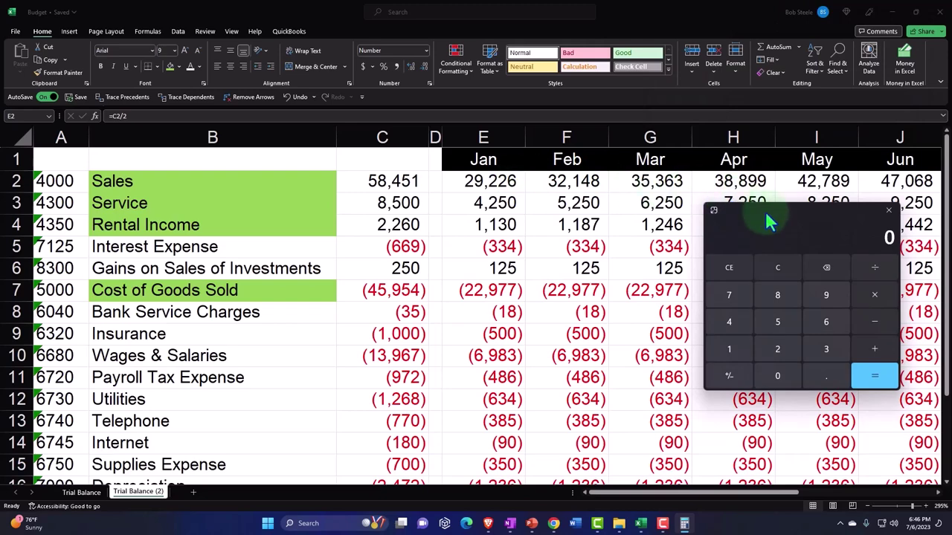
pyautogui.moveTo(766, 216); pyautogui.dragTo(702, 216)
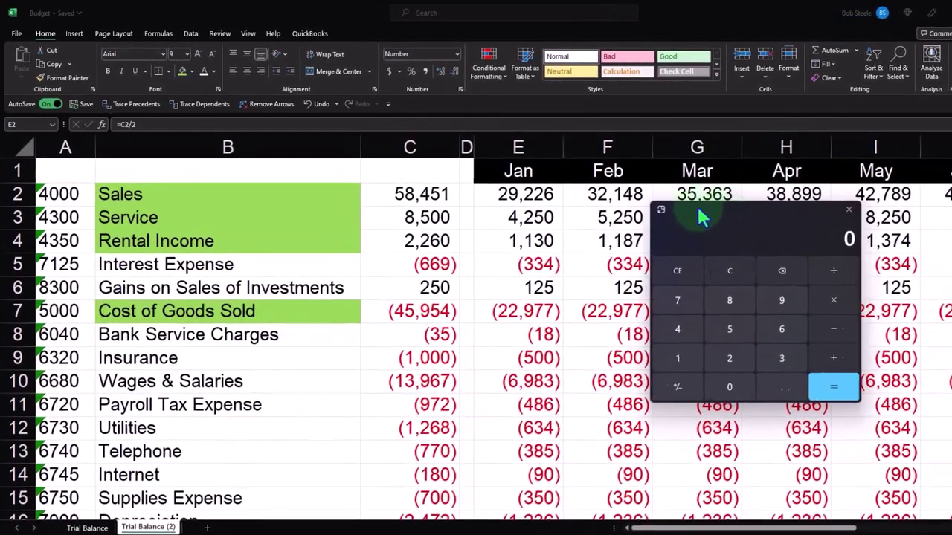
pyautogui.moveTo(667, 200); pyautogui.dragTo(642, 194)
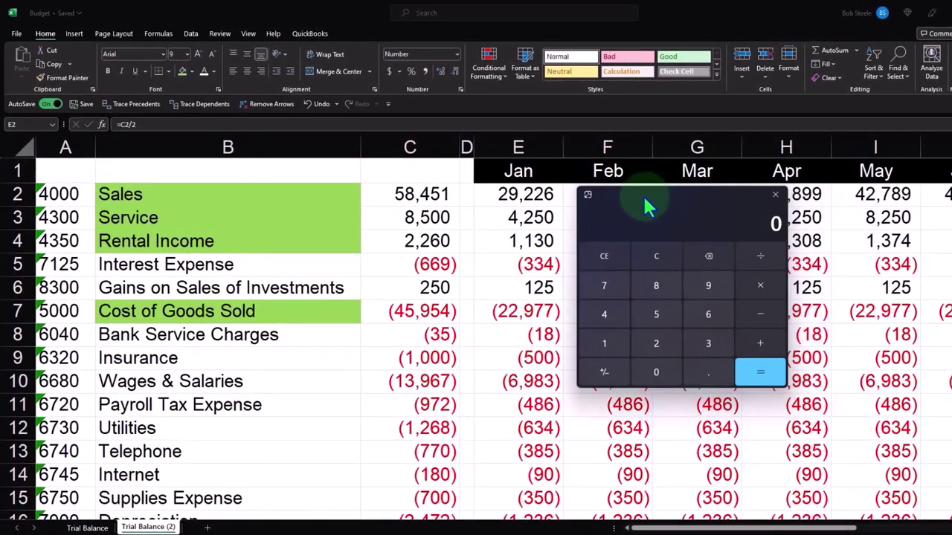
# - Calculate January's Cost of Goods Sold to Sales ratio by dividing 22,977 by 29,226 in Calculator
pyautogui.click(658, 285)
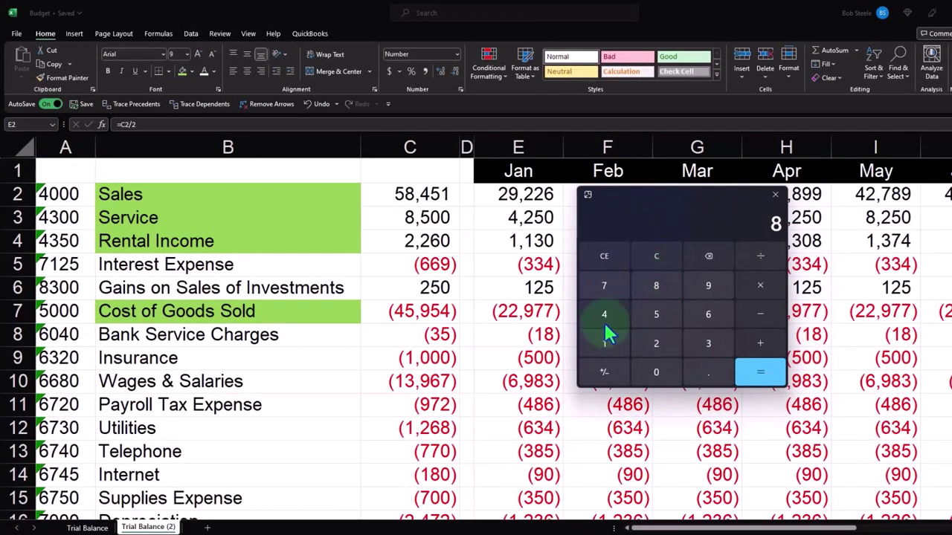
pyautogui.write('22977')
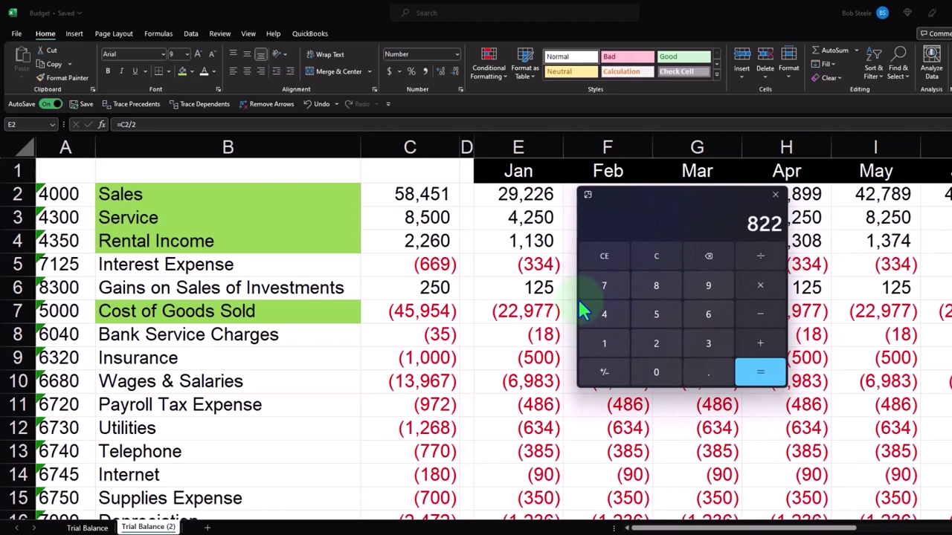
pyautogui.click(653, 257)
pyautogui.write('22977')
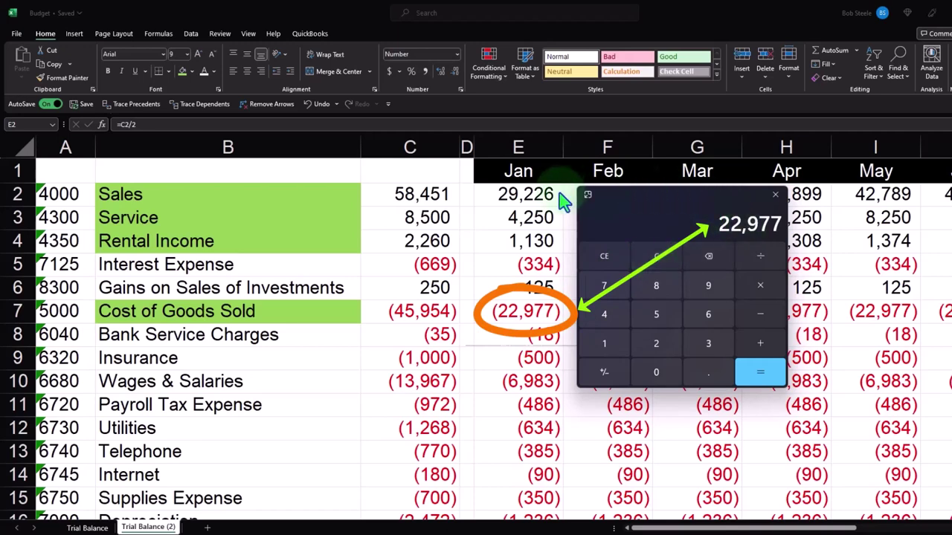
pyautogui.write('29226')
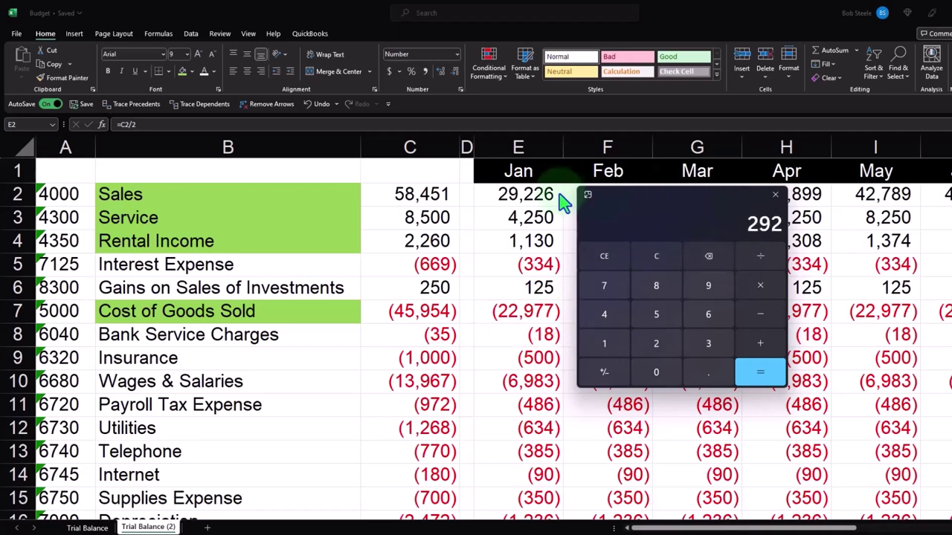
pyautogui.press('Return')
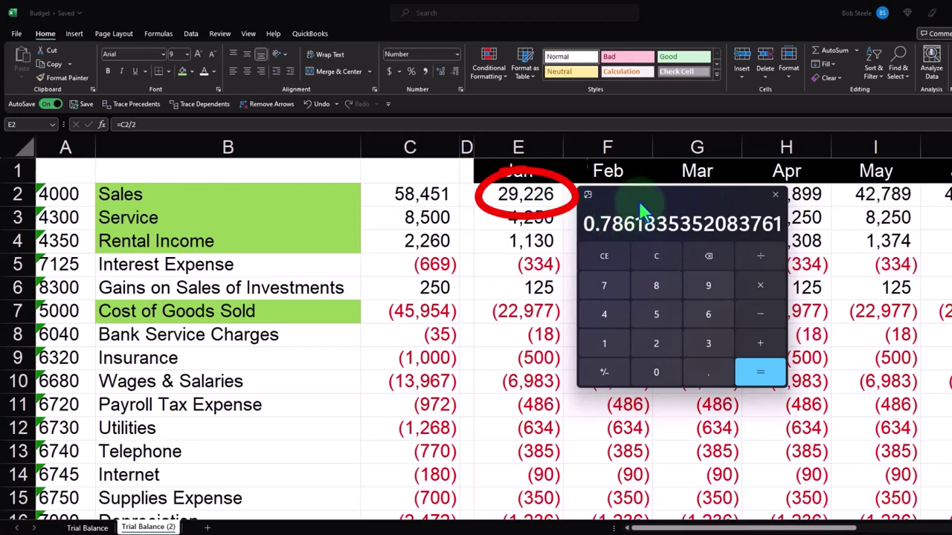
# - Multiply the January ratio by February Sales of 32,148 in Calculator, keeping the February column uncovered
pyautogui.moveTo(637, 208); pyautogui.dragTo(713, 207)
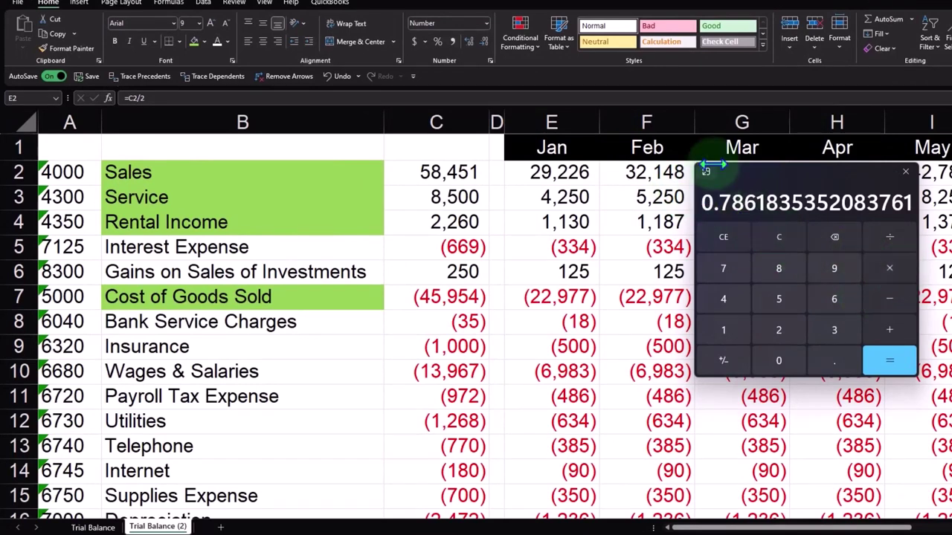
pyautogui.write('32,148')
pyautogui.press('Return')
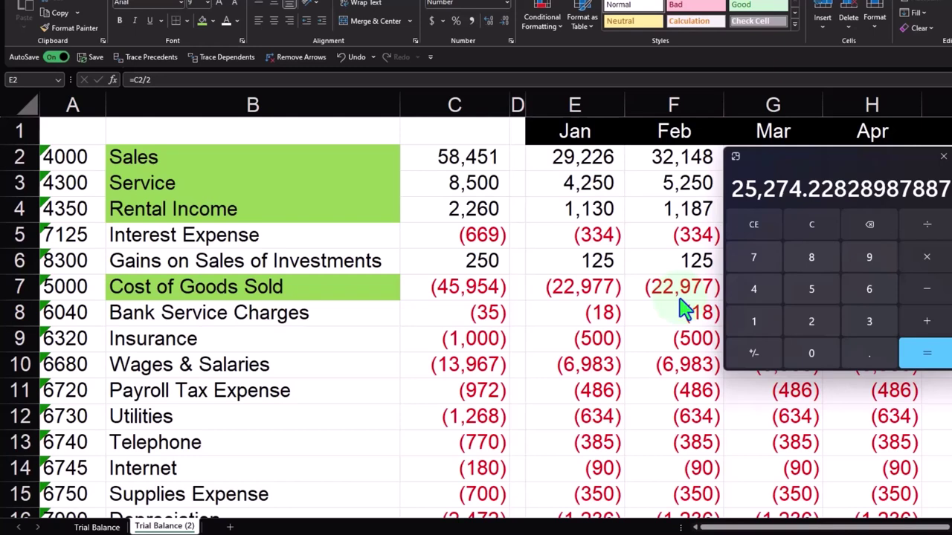
# - Check the growth formula behind February Sales in F2
pyautogui.click(667, 160)
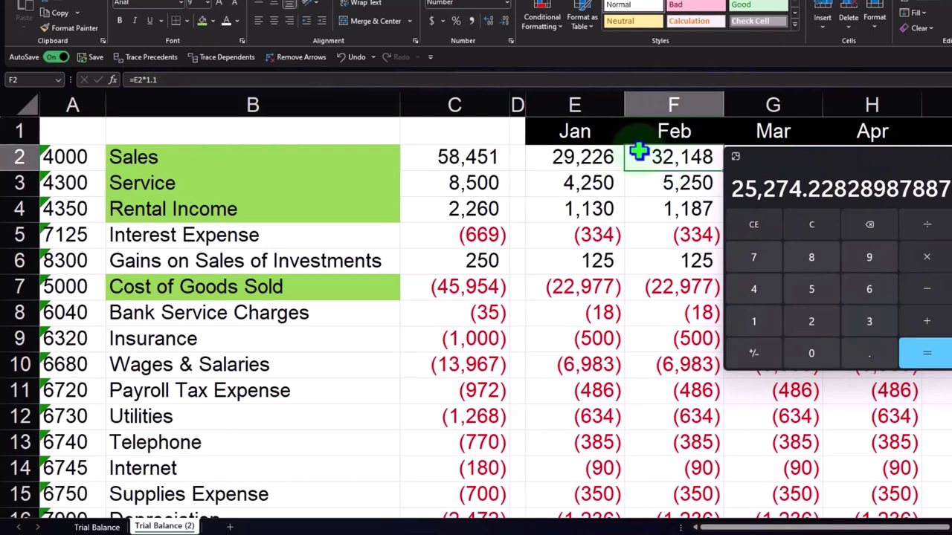
pyautogui.doubleClick(686, 156)
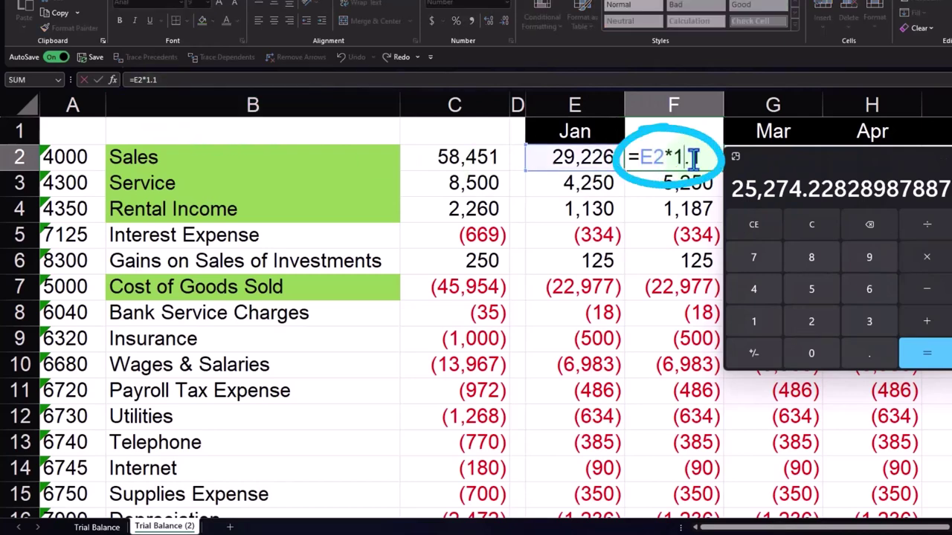
pyautogui.press('Return')
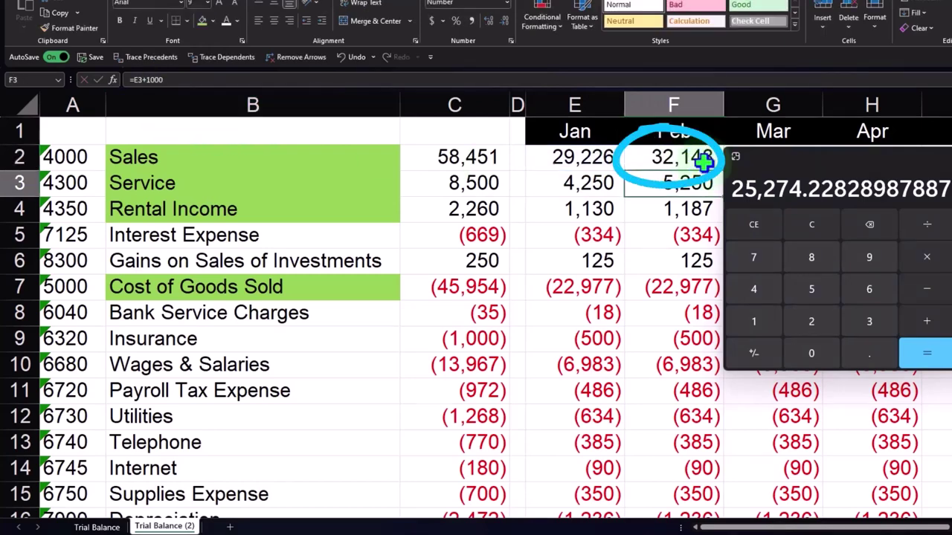
# - Set February Cost of Goods Sold in F7 to =E7*1.1 for a 10% increase over January
pyautogui.doubleClick(687, 287)
pyautogui.press('Return')
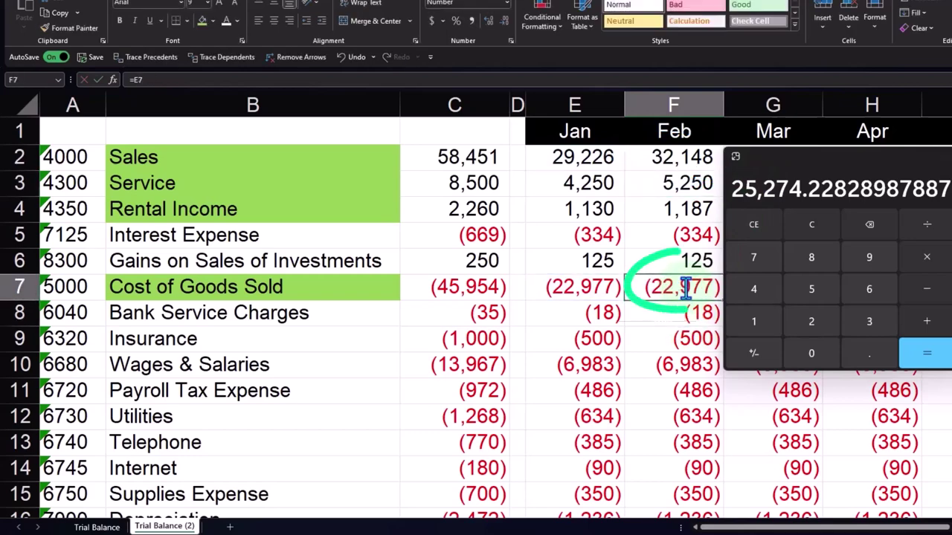
pyautogui.click(684, 286)
pyautogui.click(690, 282)
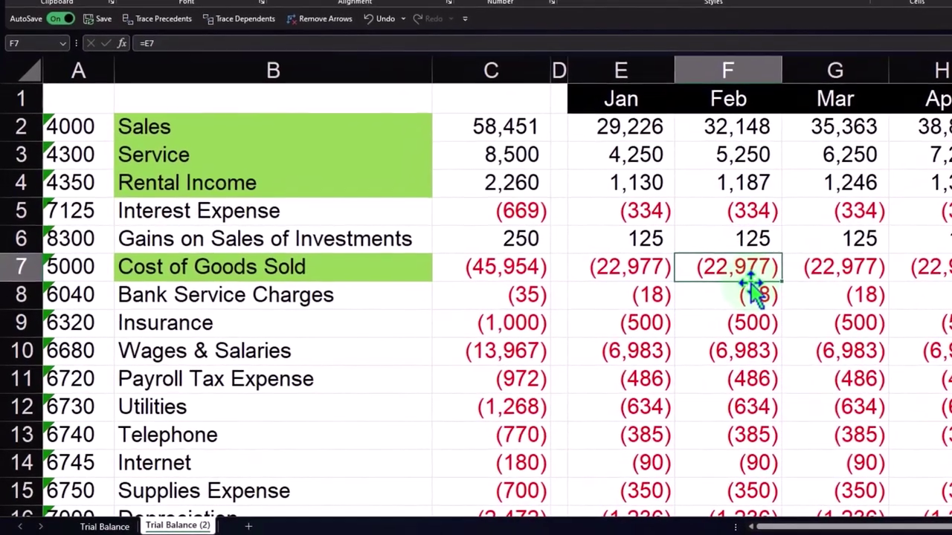
pyautogui.write('=-')
pyautogui.press('BackSpace')
pyautogui.press('Left')
pyautogui.write('*1.1')
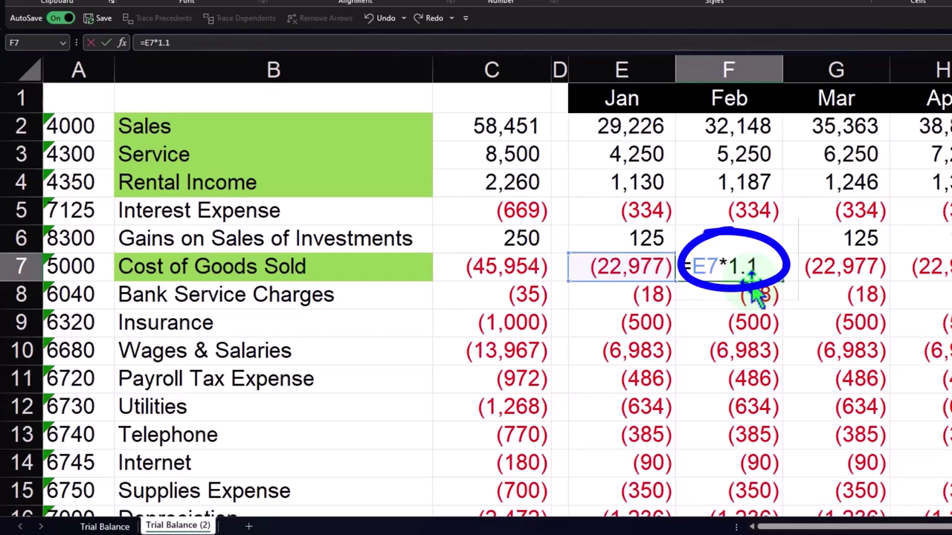
pyautogui.press('Return')
pyautogui.click(751, 277)
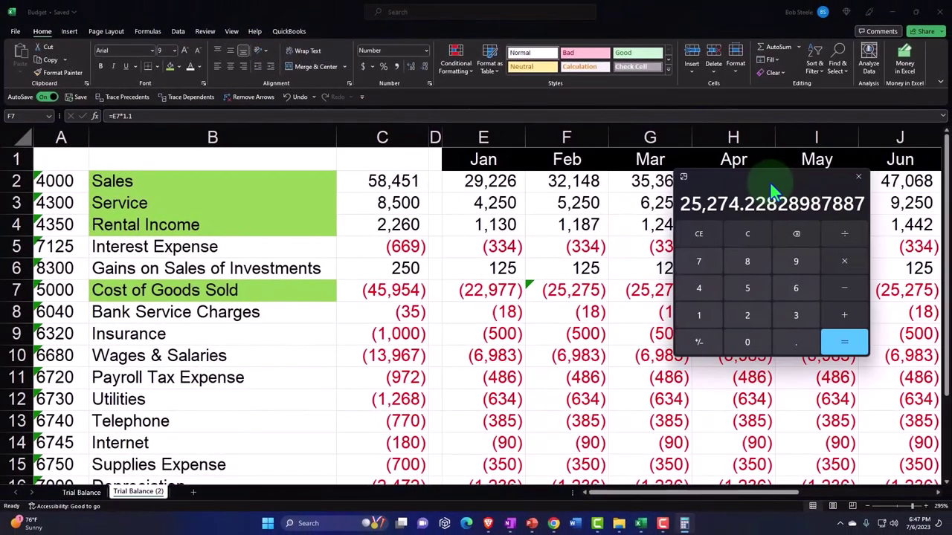
# - Check February's Cost of Goods Sold to Sales ratio by dividing 25,275 by 32,148 in Calculator
pyautogui.moveTo(771, 177); pyautogui.dragTo(716, 178)
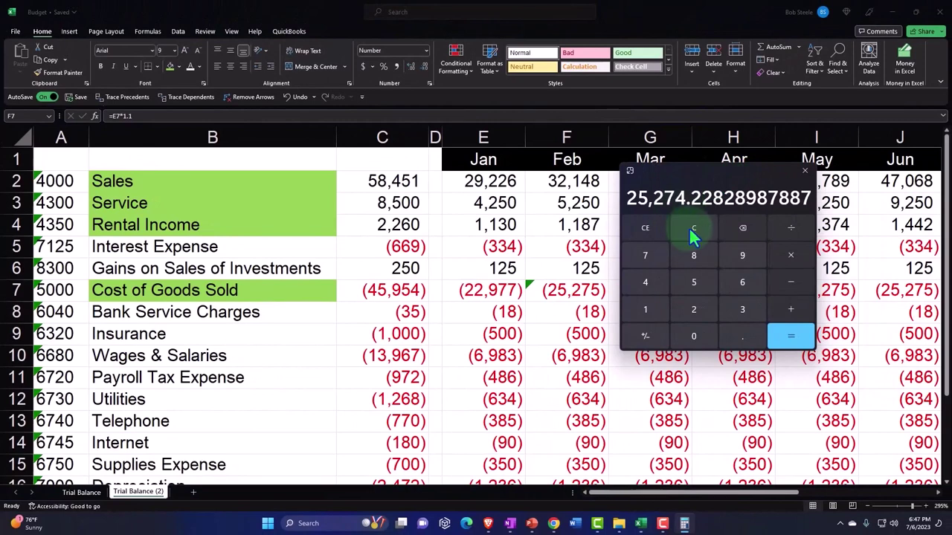
pyautogui.click(688, 227)
pyautogui.write('25275')
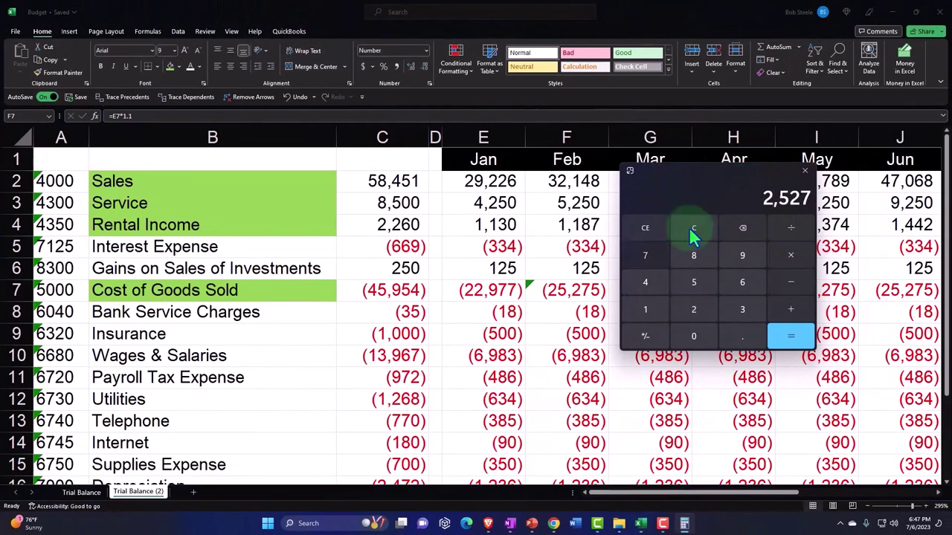
pyautogui.click(693, 228)
pyautogui.write('32148')
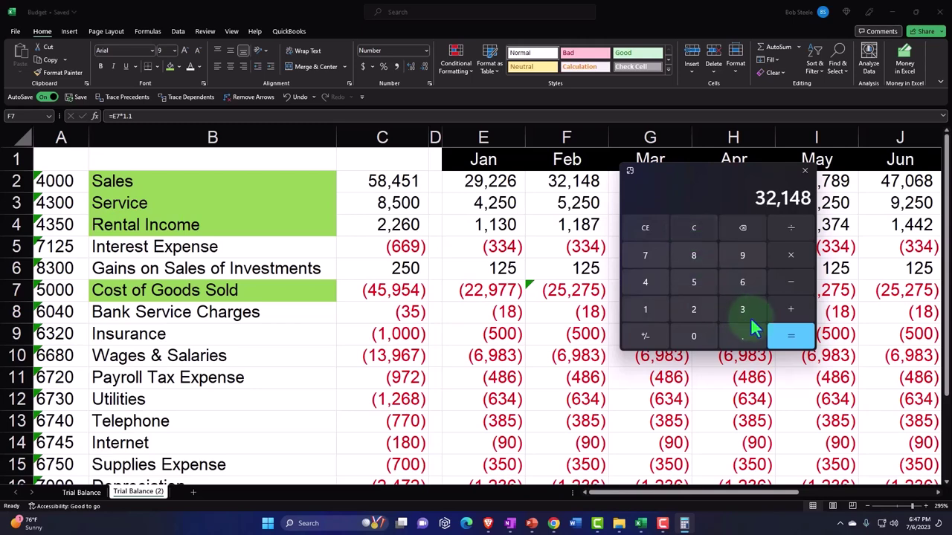
pyautogui.click(788, 336)
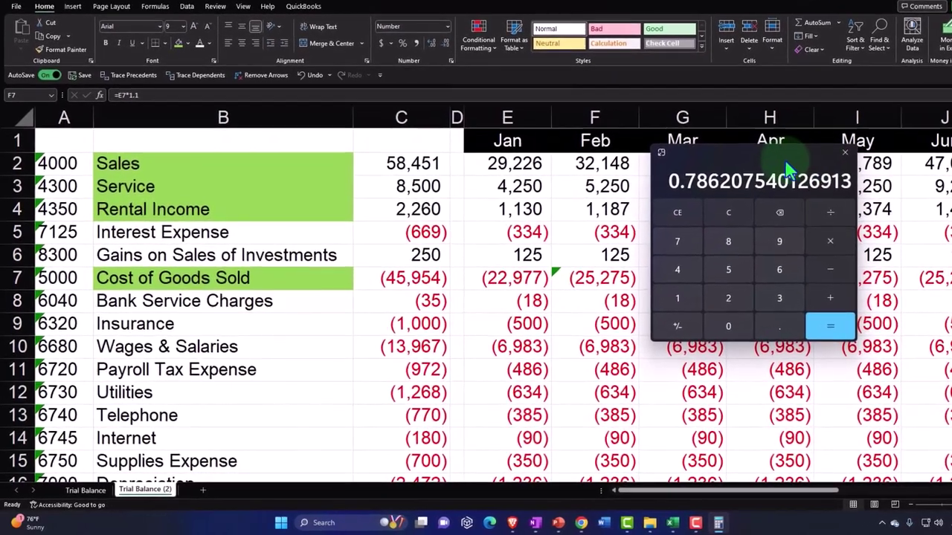
pyautogui.click(844, 153)
# - Fill the February Cost of Goods Sold formula in F7 across through December in P7
pyautogui.click(617, 275)
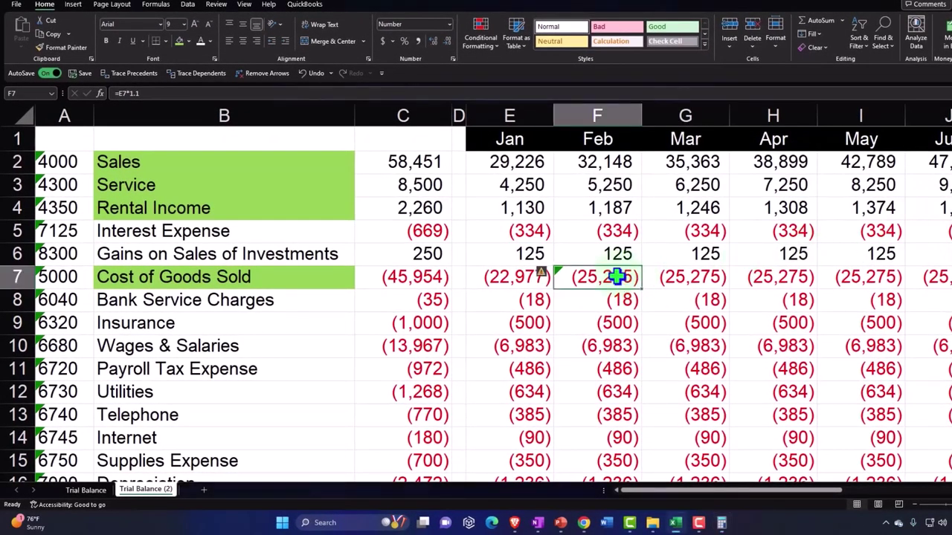
pyautogui.moveTo(641, 287); pyautogui.dragTo(832, 297)
pyautogui.click(786, 277)
# - Divide December Cost of Goods Sold of 65,556 by Sales of 83,384 in Calculator, then close Calculator
pyautogui.hotkey('alt', 'Tab')
pyautogui.moveTo(791, 132); pyautogui.dragTo(664, 133)
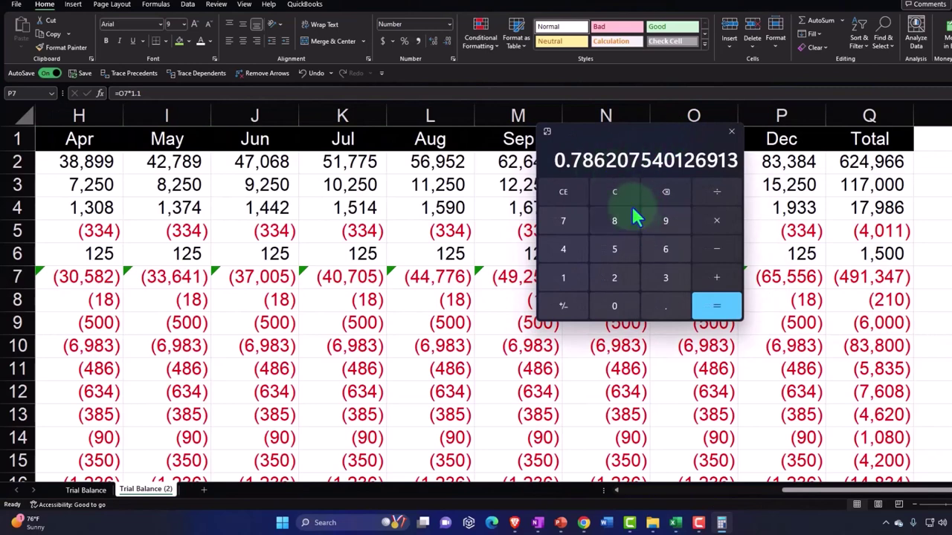
pyautogui.click(615, 192)
pyautogui.write('65')
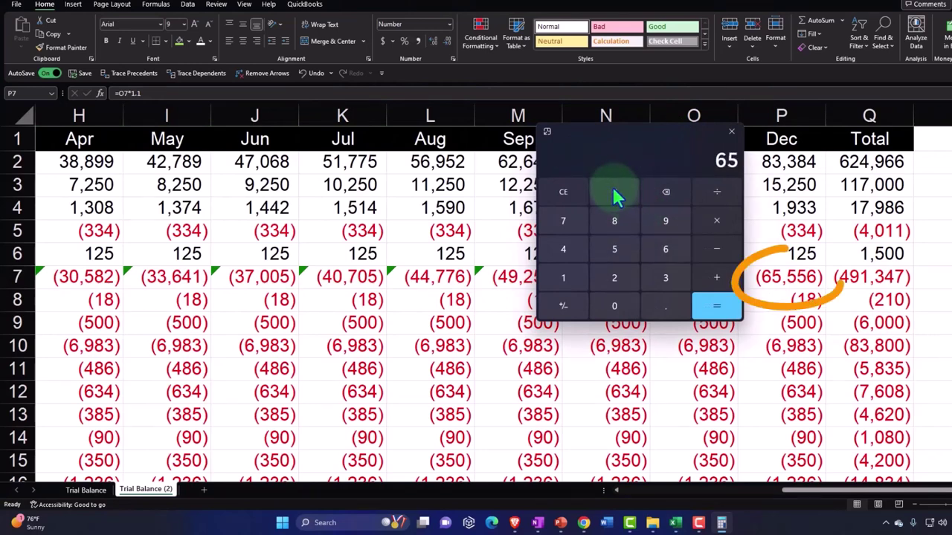
pyautogui.write('556/83384')
pyautogui.press('Return')
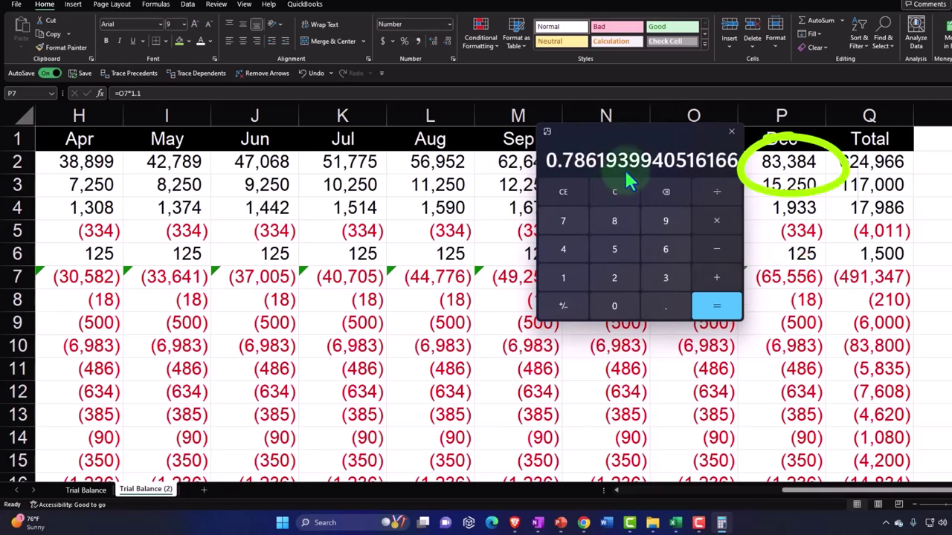
pyautogui.moveTo(609, 136); pyautogui.dragTo(951, 141)
pyautogui.hotkey('alt', 'F4')
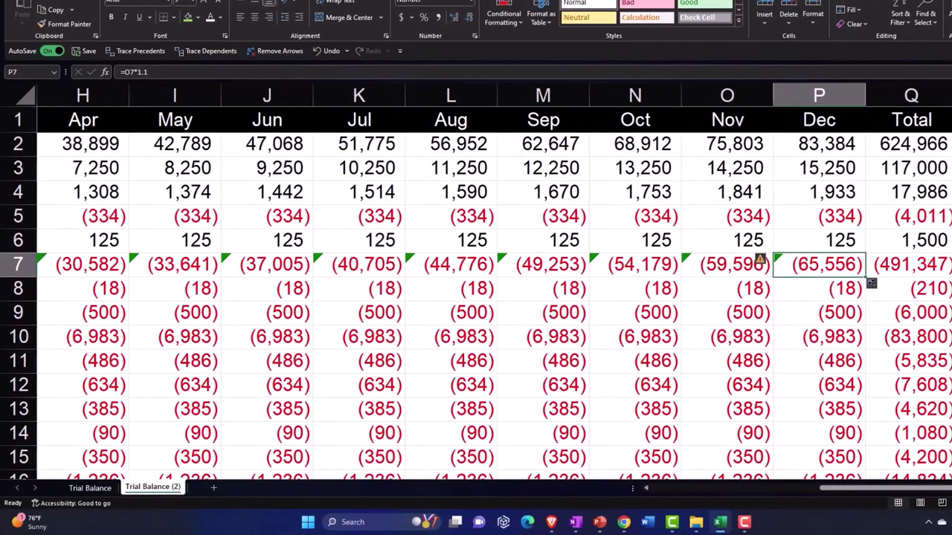
# - Review the monthly Cost of Goods Sold row back to its label, then the Bank Service Charges and Insurance accounts
pyautogui.click(534, 257)
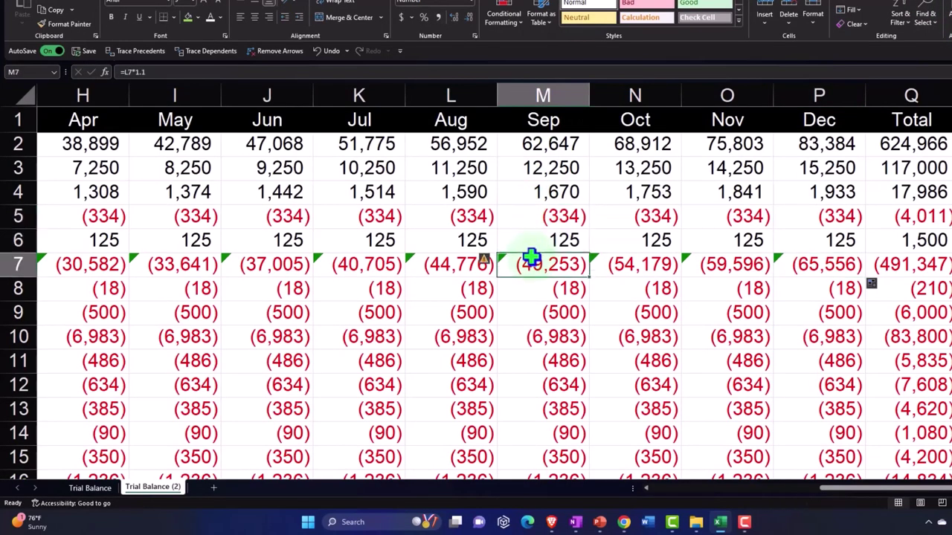
pyautogui.press('Left')
pyautogui.press('Left')
pyautogui.press('Left')
pyautogui.press('Left')
pyautogui.press('Left')
pyautogui.press('Left')
pyautogui.press('Left')
pyautogui.press('Left')
pyautogui.press('Left')
pyautogui.press('Left')
pyautogui.press('Left')
pyautogui.press('Left')
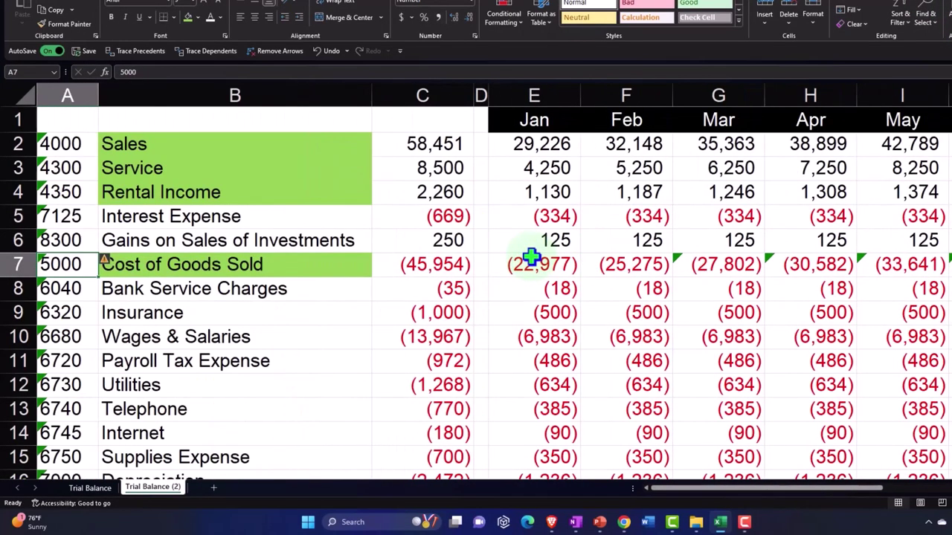
pyautogui.press('Right')
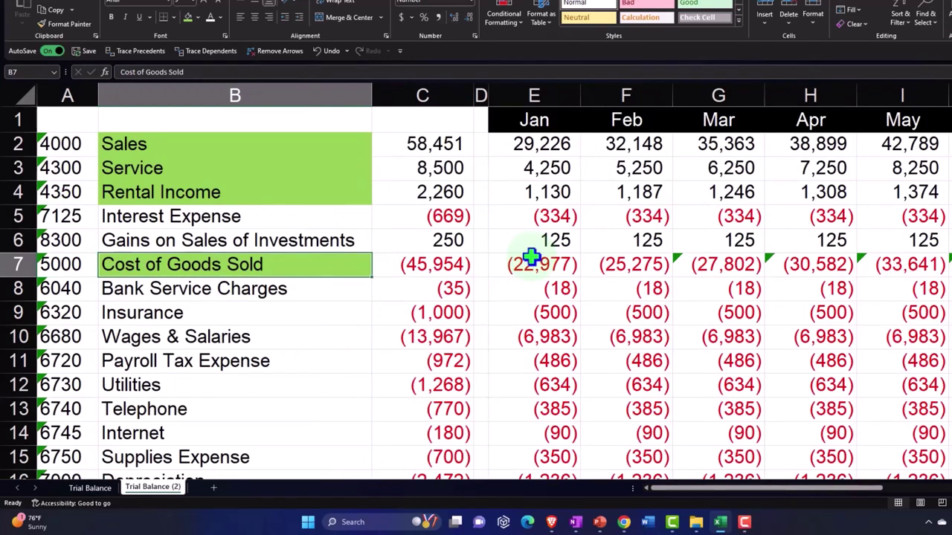
pyautogui.press('Down')
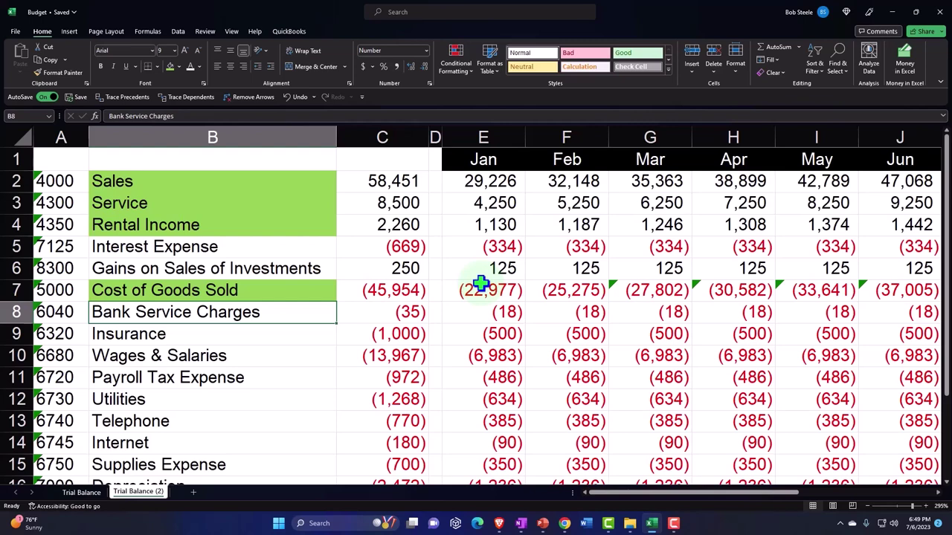
pyautogui.press('Down')
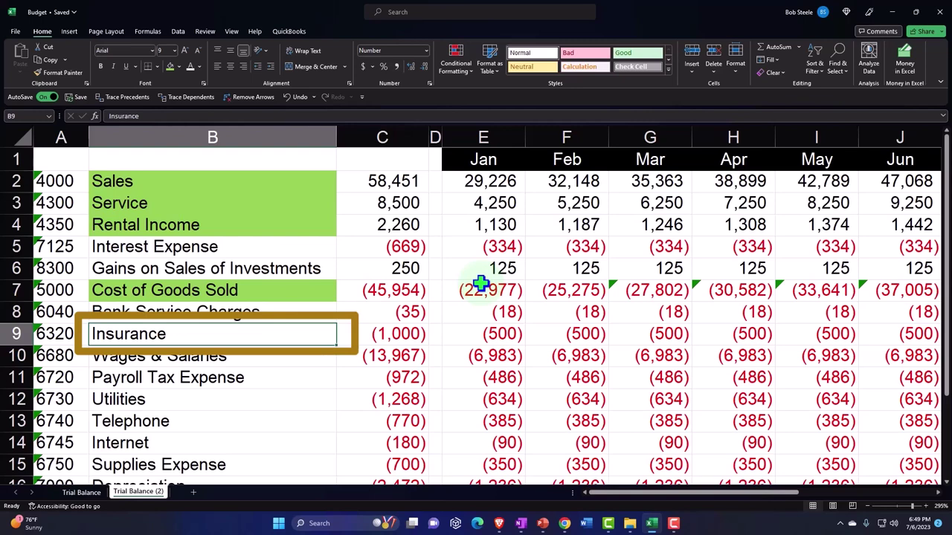
# - Clear the monthly Insurance amounts from January through December in E9:P9
pyautogui.press('Right')
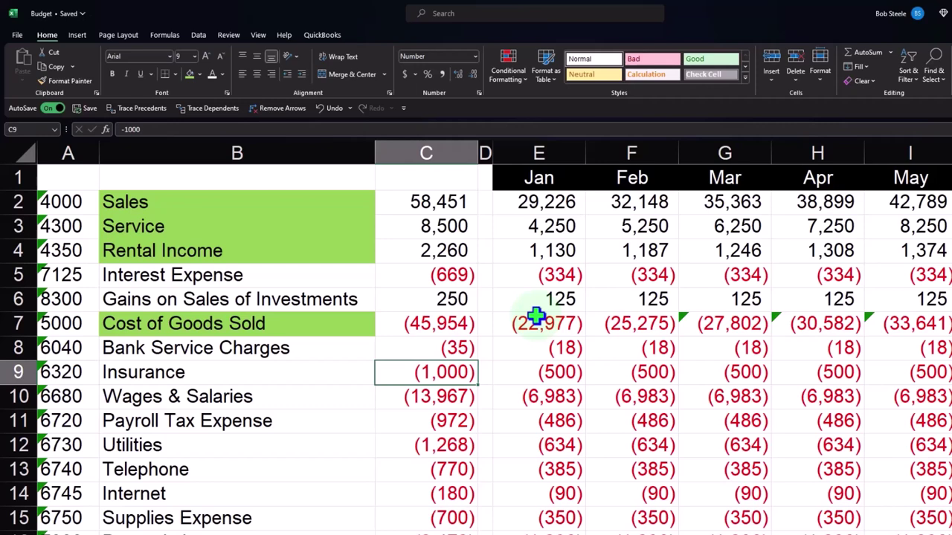
pyautogui.press('Right')
pyautogui.press('Right')
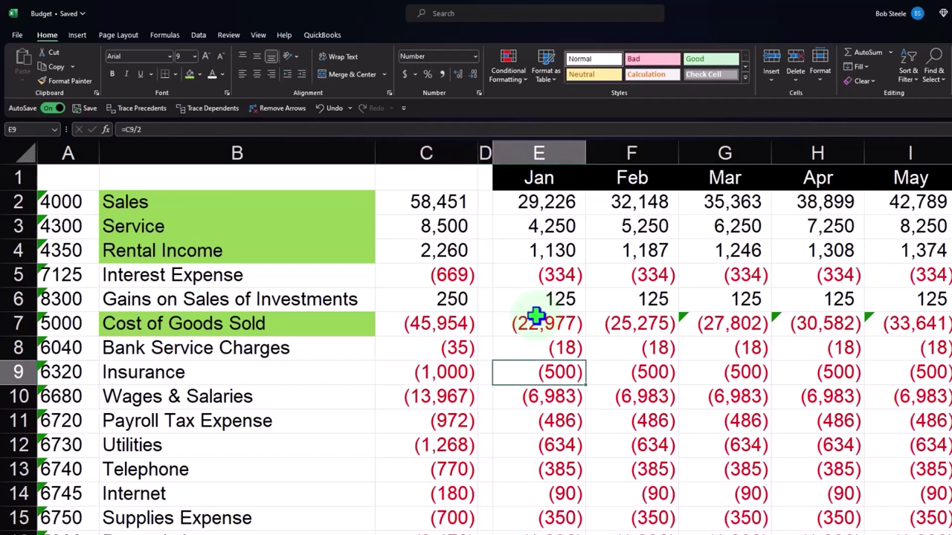
pyautogui.hotkey('shift', 'Right')
pyautogui.hotkey('shift', 'Right')
pyautogui.hotkey('shift', 'Right')
pyautogui.hotkey('shift', 'Right')
pyautogui.hotkey('shift', 'Right')
pyautogui.hotkey('shift', 'Right')
pyautogui.hotkey('shift', 'Right')
pyautogui.hotkey('shift', 'Right')
pyautogui.hotkey('shift', 'Right')
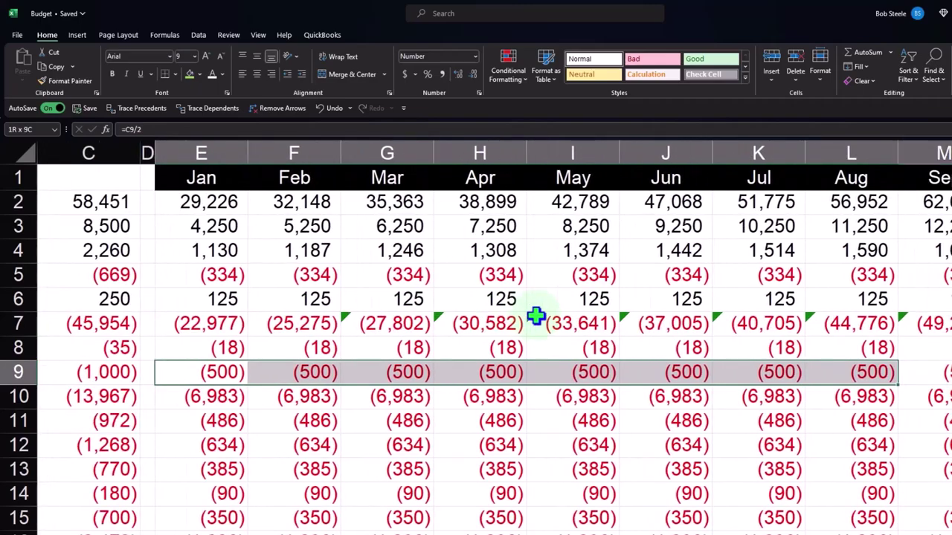
pyautogui.hotkey('shift', 'Right')
pyautogui.hotkey('shift', 'Right')
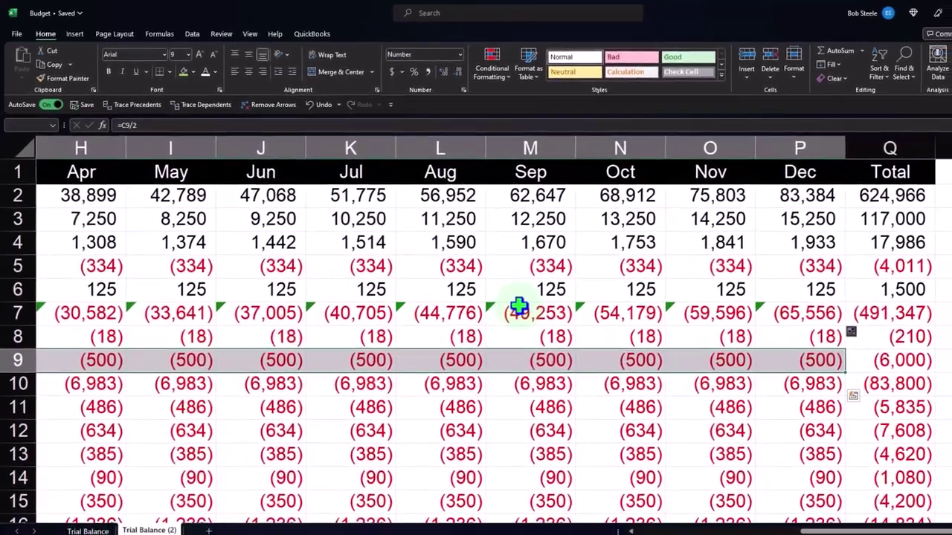
pyautogui.press('Delete')
# - Enter -6000 as the February Insurance amount in F9
pyautogui.press('Left')
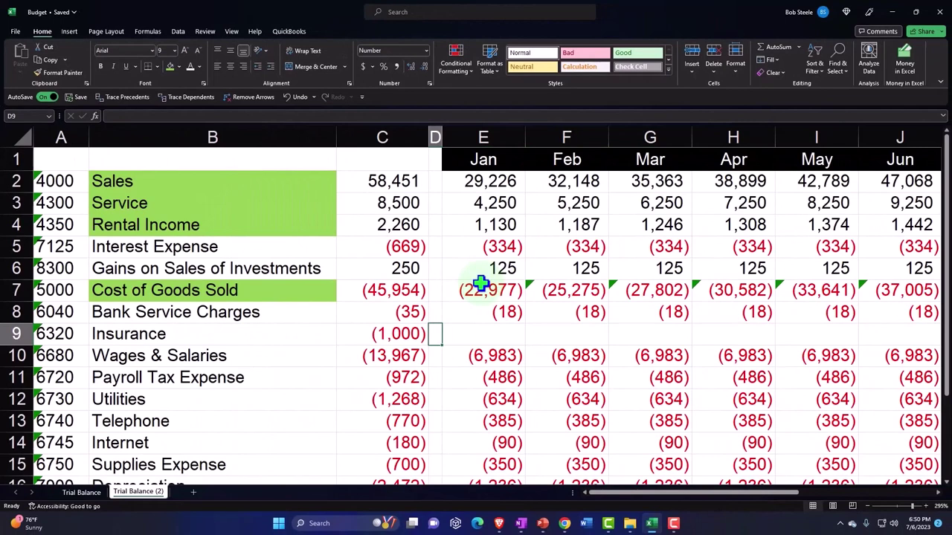
pyautogui.press('Right')
pyautogui.press('Right')
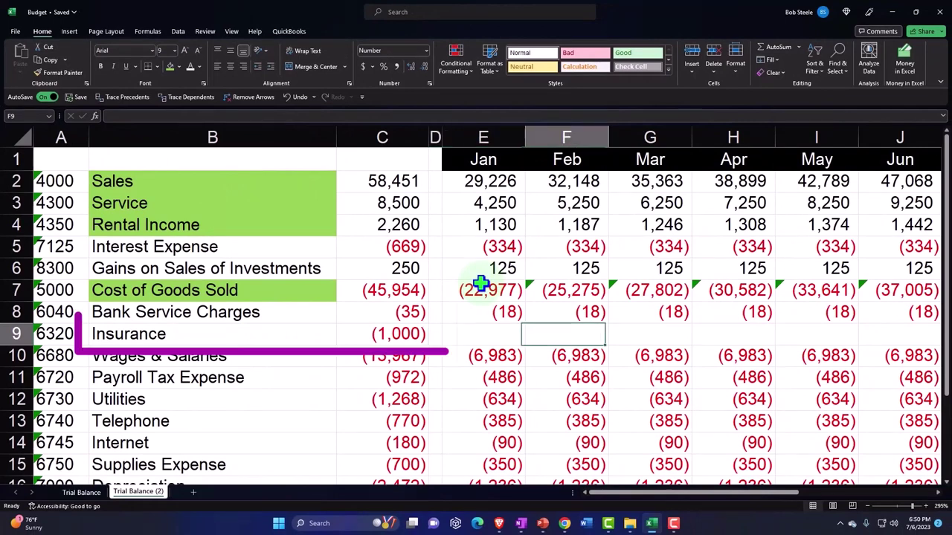
pyautogui.write('-6000')
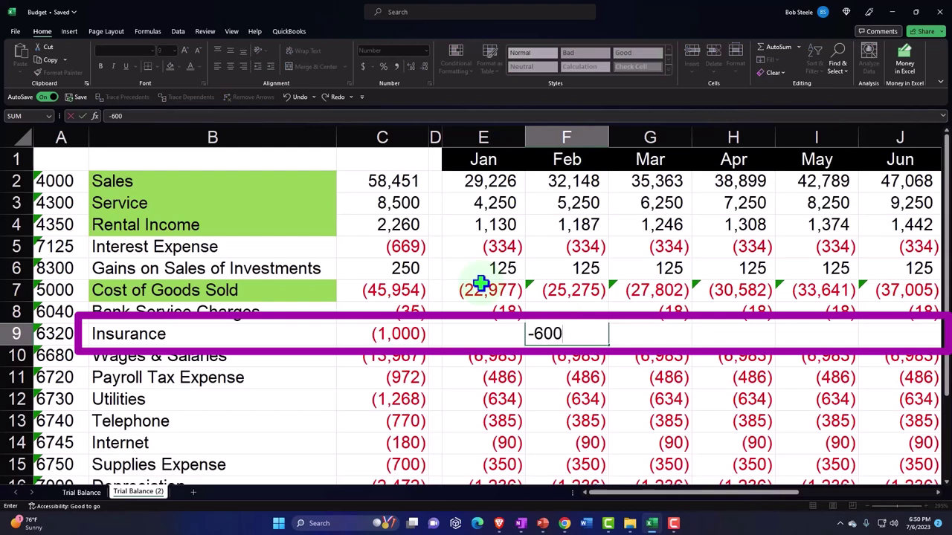
pyautogui.press('Return')
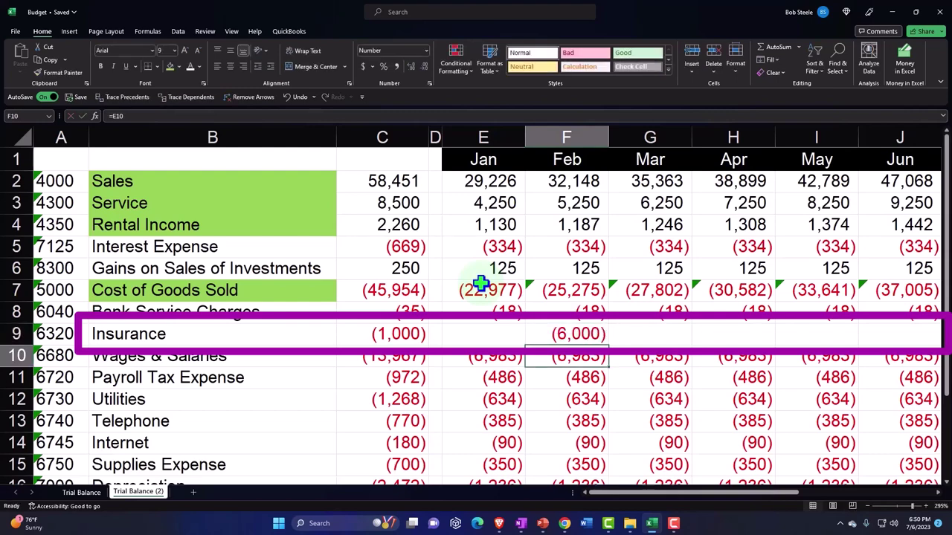
# - Enter -6000 as the September Insurance amount in M9
pyautogui.press('Right')
pyautogui.press('Right')
pyautogui.press('Right')
pyautogui.press('Right')
pyautogui.press('Up')
pyautogui.press('Right')
pyautogui.press('Right')
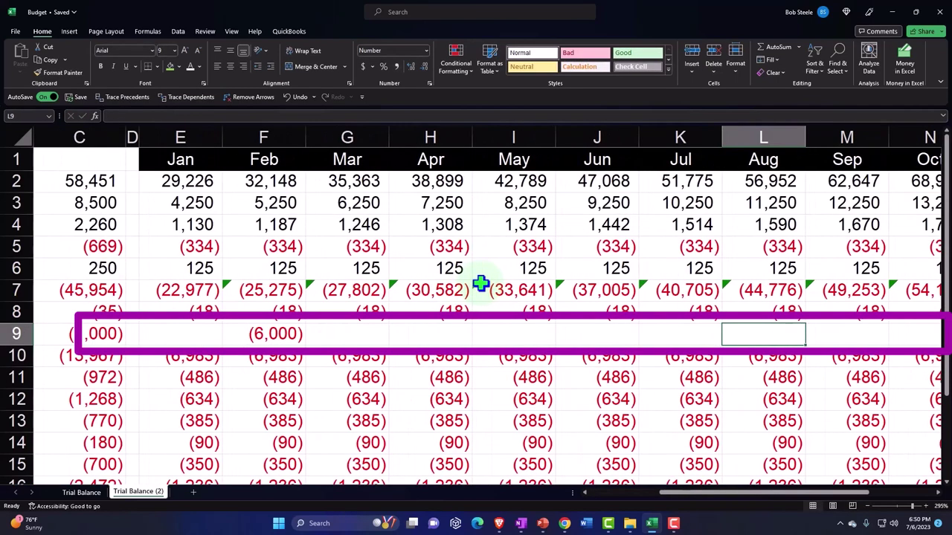
pyautogui.press('Right')
pyautogui.write('-6000')
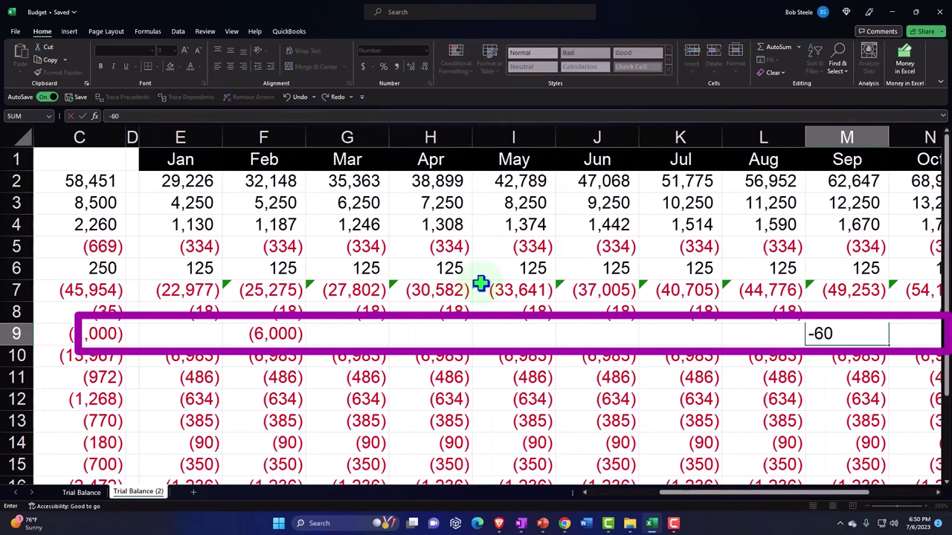
pyautogui.press('Right')
# - Check the annual Insurance total in Q9 and review the row back to its label
pyautogui.press('Right')
pyautogui.press('Right')
pyautogui.press('Right')
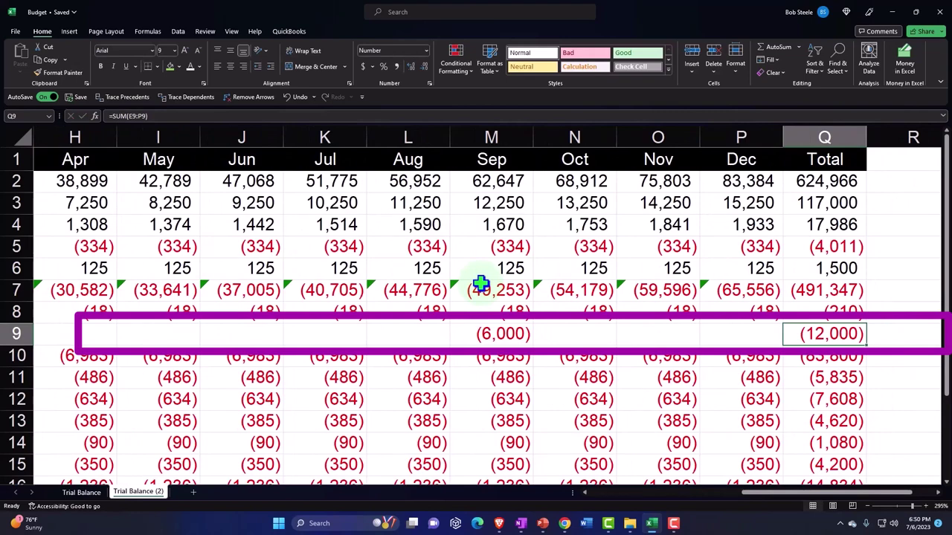
pyautogui.press('Left')
pyautogui.press('Left')
pyautogui.press('Left')
pyautogui.press('Left')
pyautogui.press('Left')
pyautogui.press('Left')
pyautogui.press('Left')
pyautogui.press('Left')
pyautogui.press('Left')
pyautogui.press('Left')
pyautogui.press('Left')
pyautogui.press('Left')
pyautogui.press('Left')
pyautogui.press('Left')
pyautogui.press('Left')
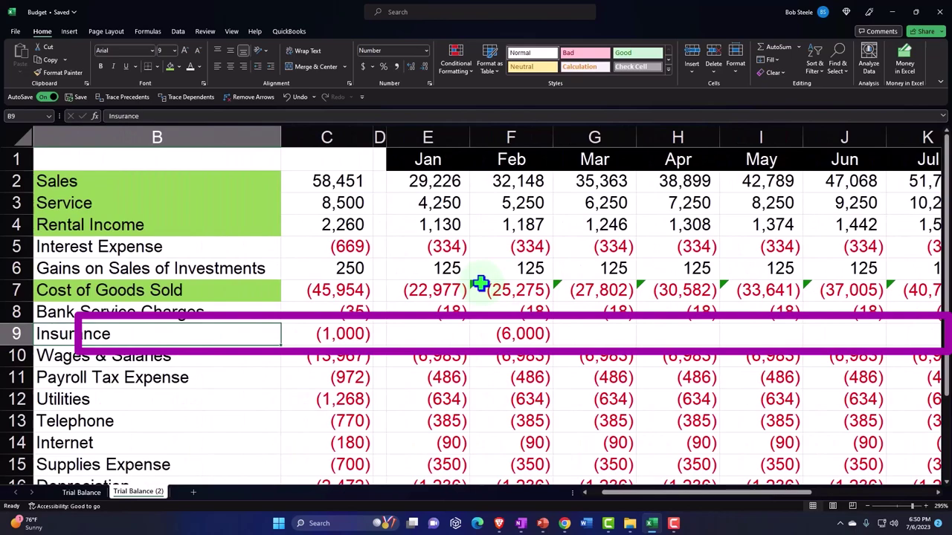
# - Raise Wages & Salaries by 10% from June onward with the formula =I10*1.1 in J10
pyautogui.click(179, 355)
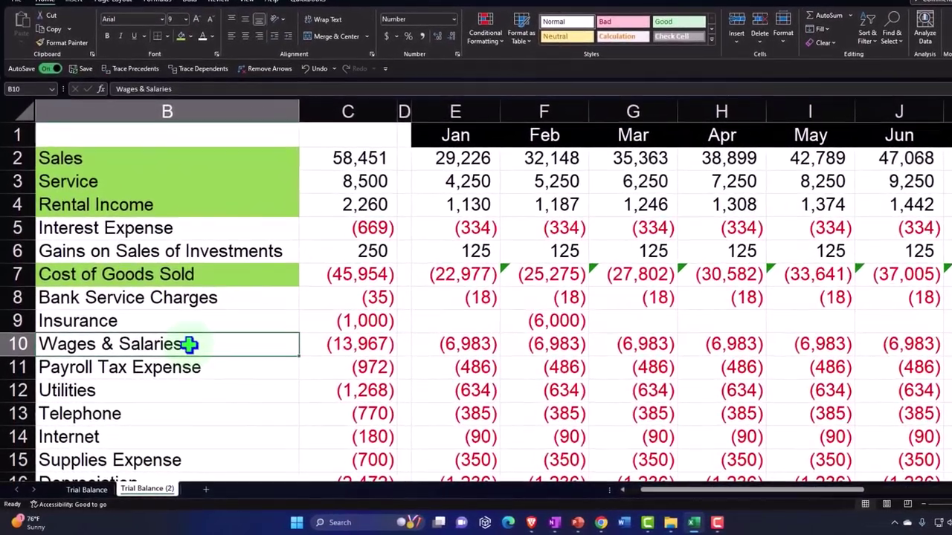
pyautogui.press('Right')
pyautogui.press('Right')
pyautogui.press('Right')
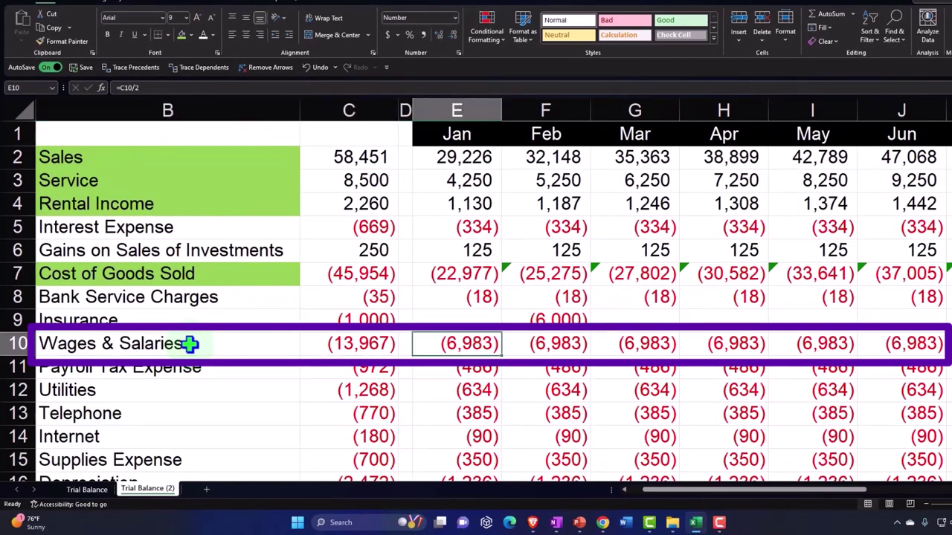
pyautogui.press('Down')
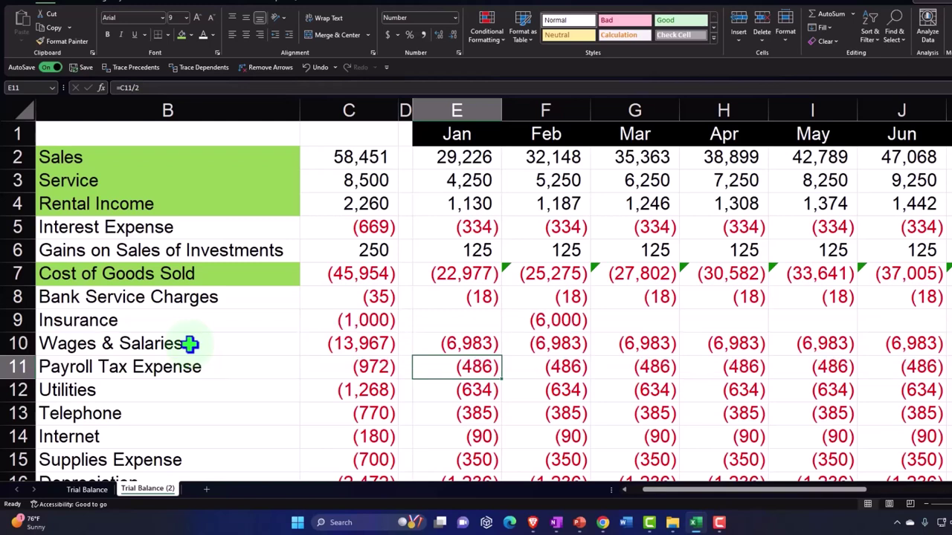
pyautogui.press('Up')
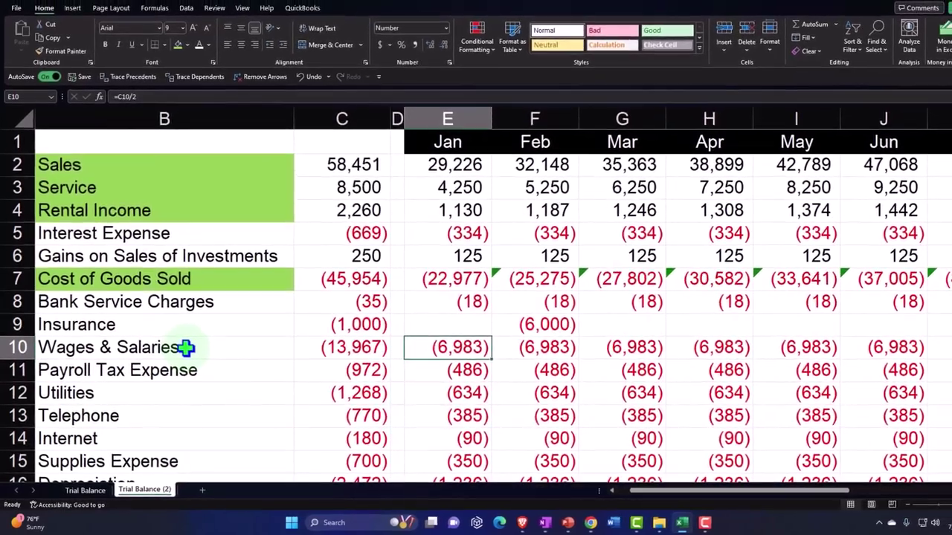
pyautogui.press('Right')
pyautogui.press('Right')
pyautogui.press('Right')
pyautogui.press('Right')
pyautogui.press('Right')
pyautogui.press('Right')
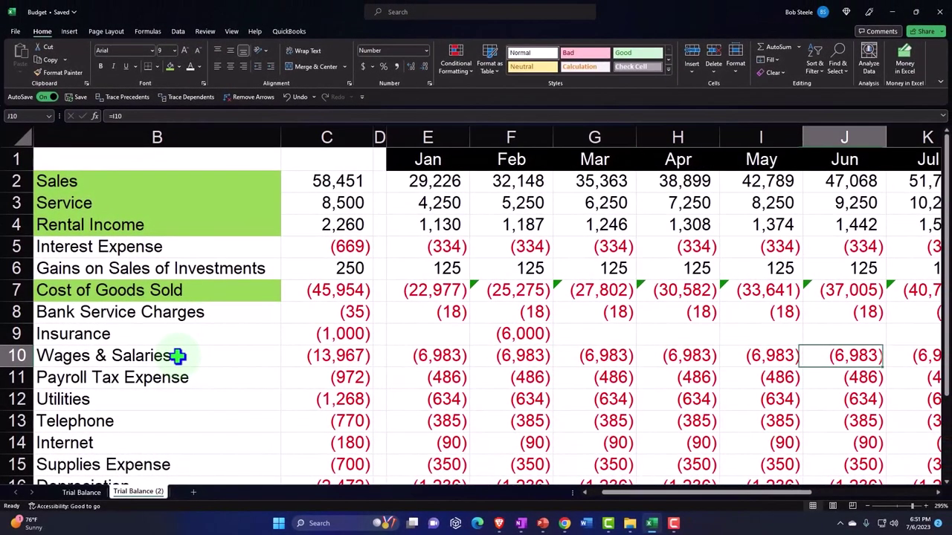
pyautogui.press('Left')
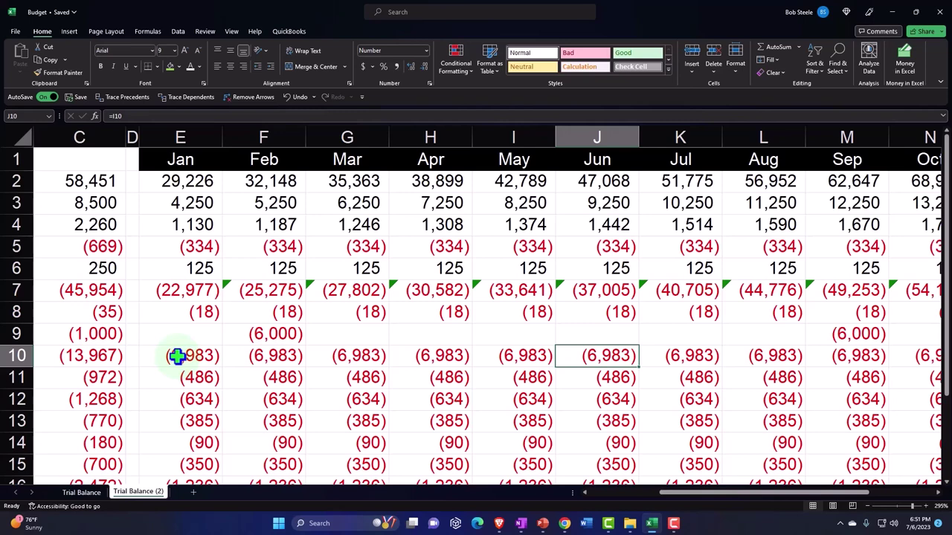
pyautogui.write('=')
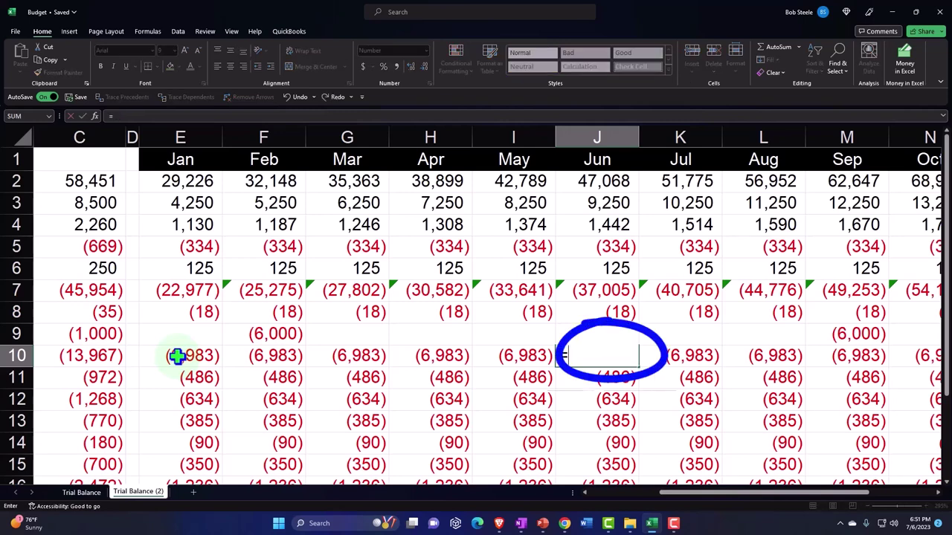
pyautogui.press('Left')
pyautogui.write('*1.1')
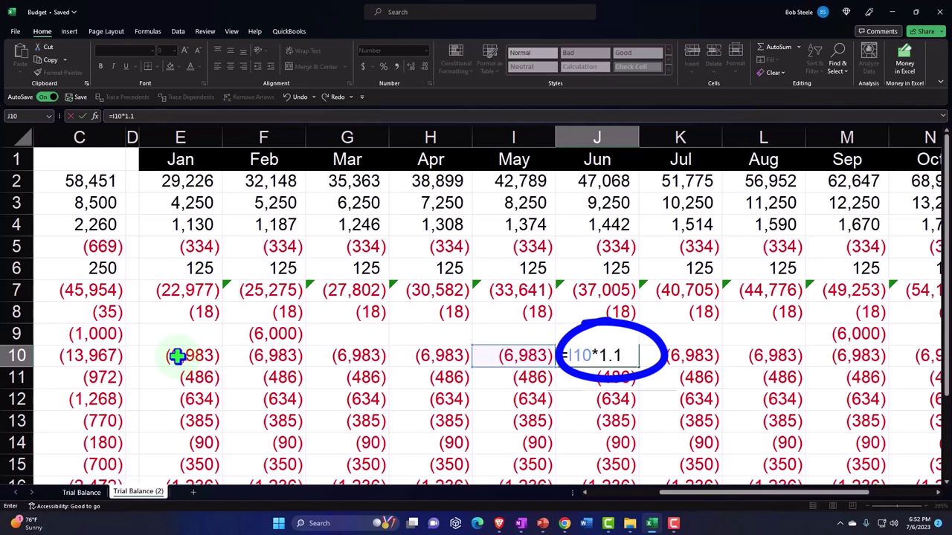
pyautogui.press('Return')
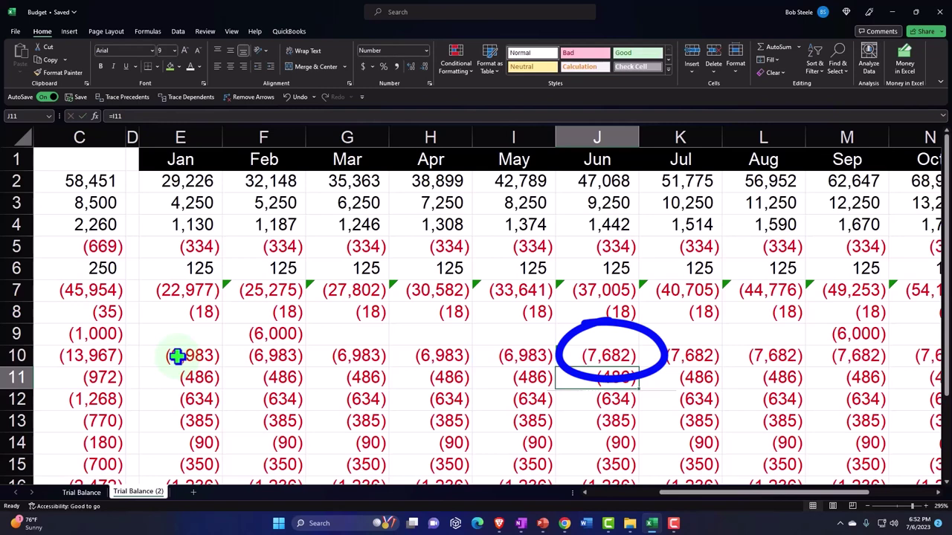
# - Review the Wages & Salaries row from June through December and inspect the July formula in K10
pyautogui.press('Up')
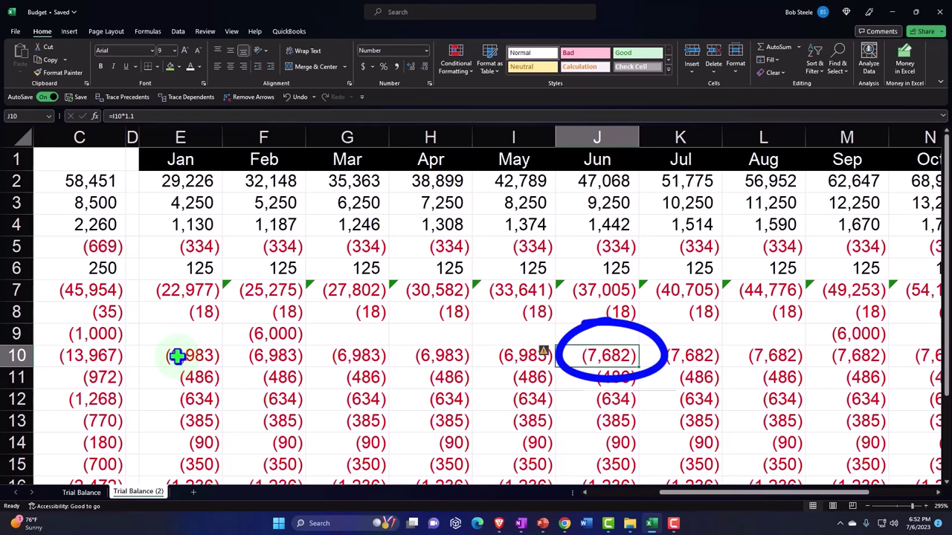
pyautogui.press('Right')
pyautogui.press('Right')
pyautogui.press('Right')
pyautogui.press('Right')
pyautogui.press('Right')
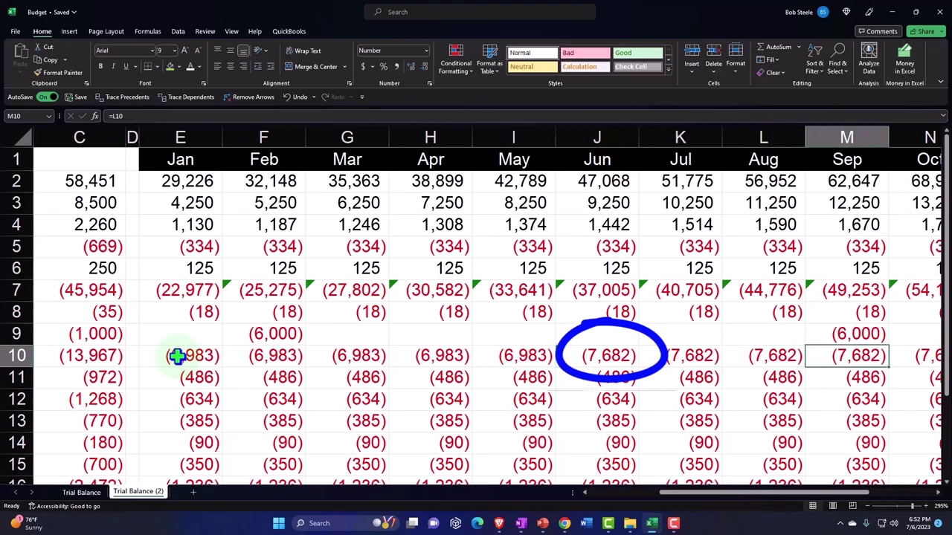
pyautogui.press('Right')
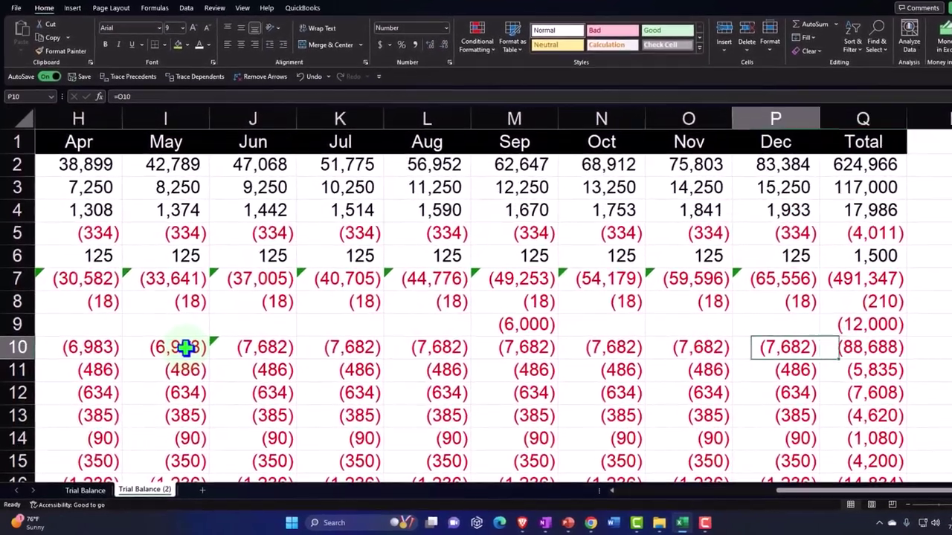
pyautogui.press('Left')
pyautogui.press('Left')
pyautogui.press('Left')
pyautogui.press('Left')
pyautogui.press('Left')
pyautogui.press('Left')
pyautogui.press('Left')
pyautogui.press('Left')
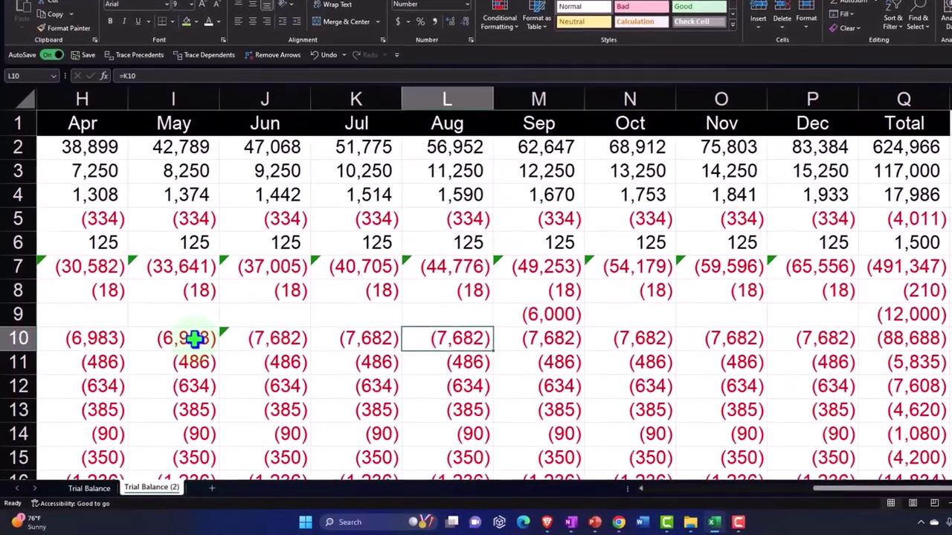
pyautogui.press('Right')
pyautogui.press('Right')
pyautogui.press('Right')
pyautogui.press('Right')
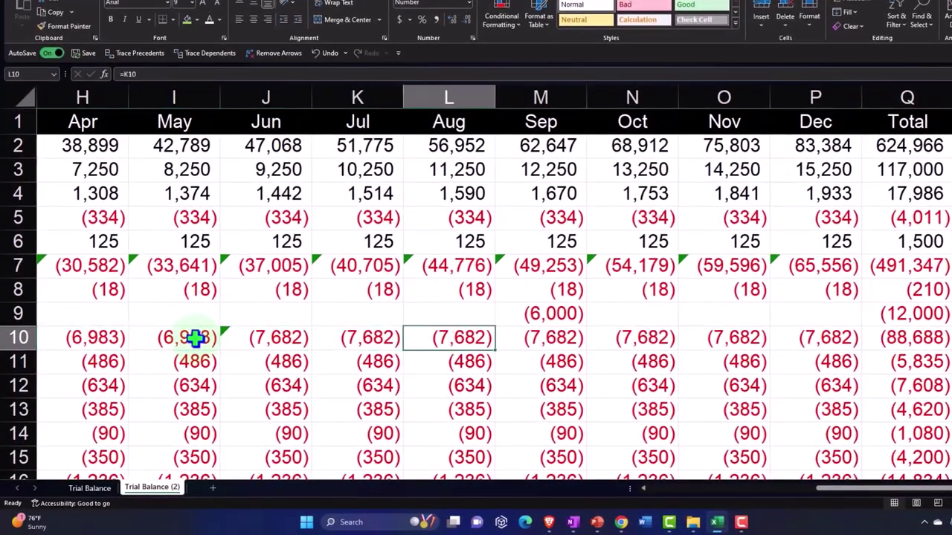
pyautogui.press('Left')
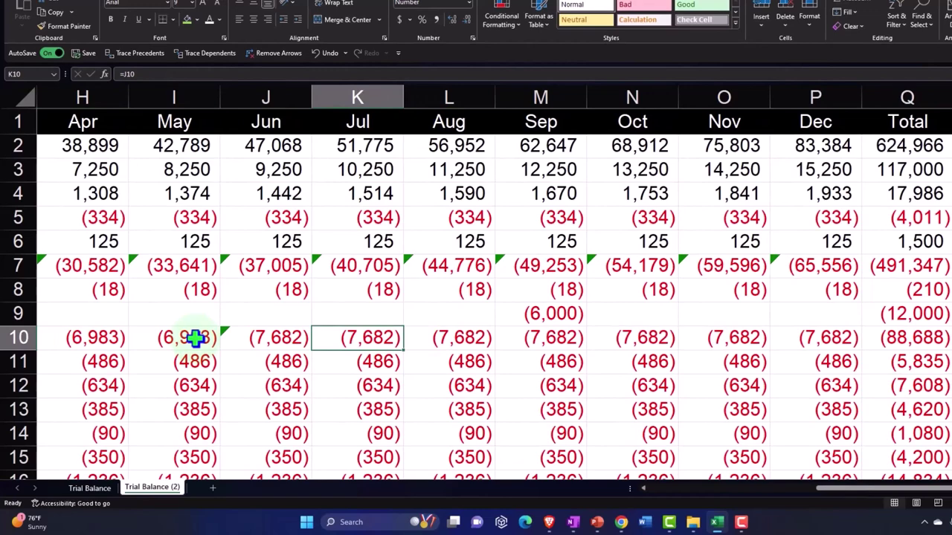
pyautogui.doubleClick(365, 340)
pyautogui.press('Return')
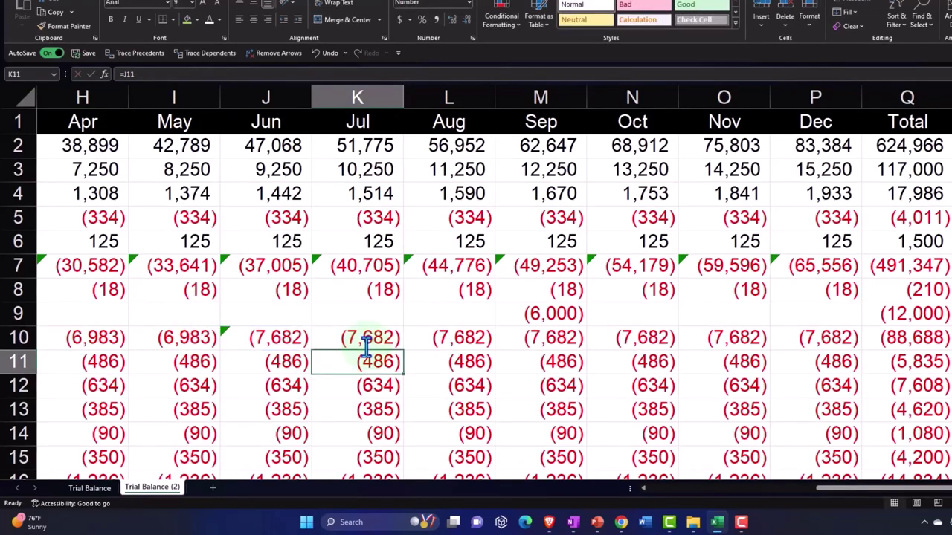
# - Review the Payroll Tax Expense row from its label across the months to October
pyautogui.press('Left')
pyautogui.press('Left')
pyautogui.press('Left')
pyautogui.press('Left')
pyautogui.press('Left')
pyautogui.press('Left')
pyautogui.press('Left')
pyautogui.press('Left')
pyautogui.press('Left')
pyautogui.press('Right')
pyautogui.press('Right')
pyautogui.press('Right')
pyautogui.press('Right')
pyautogui.press('Right')
pyautogui.press('Right')
pyautogui.press('Right')
pyautogui.press('Right')
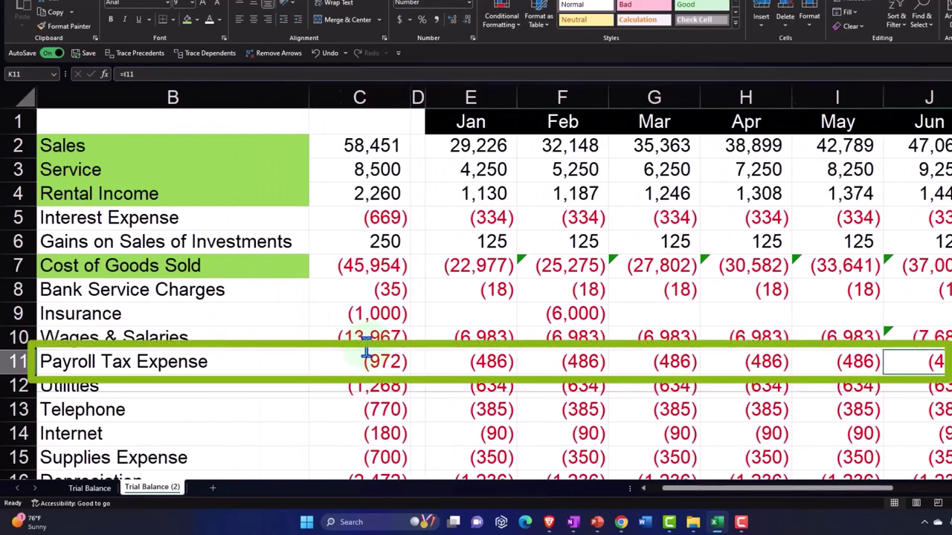
pyautogui.press('Right')
pyautogui.press('Right')
pyautogui.press('Right')
pyautogui.press('Right')
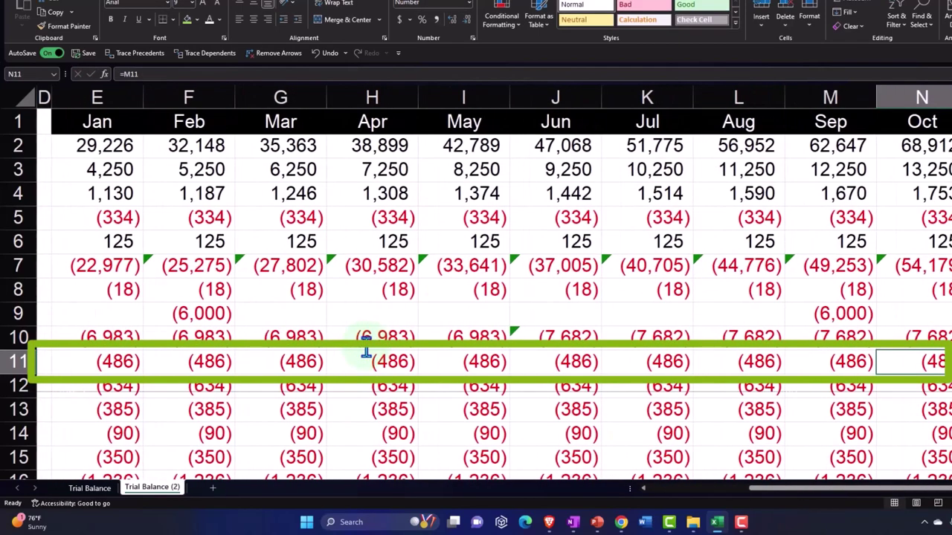
# - Raise Payroll Tax Expense by 10% from June onward with the formula =I11*1.1 in J11
pyautogui.press('Left')
pyautogui.press('Left')
pyautogui.press('Left')
pyautogui.press('Left')
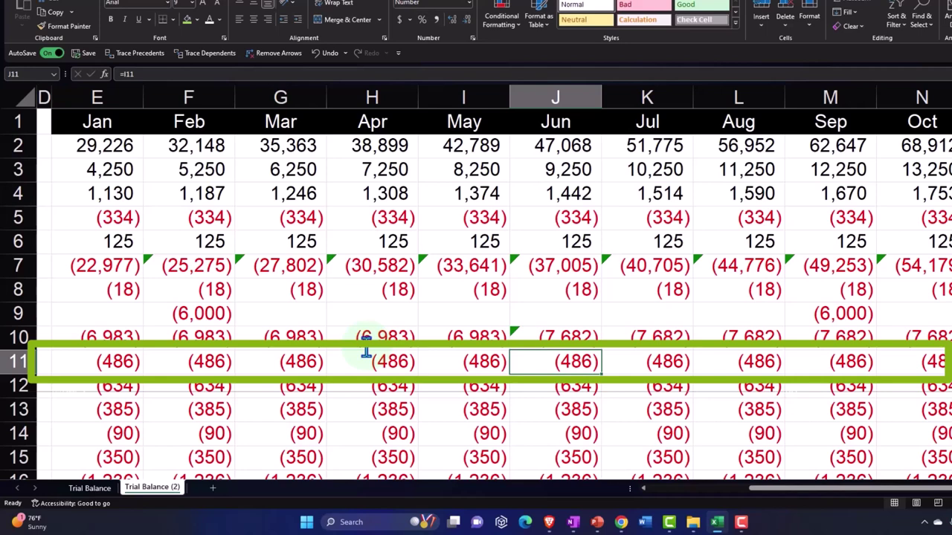
pyautogui.write('=')
pyautogui.press('Left')
pyautogui.write('*1.1')
pyautogui.press('Return')
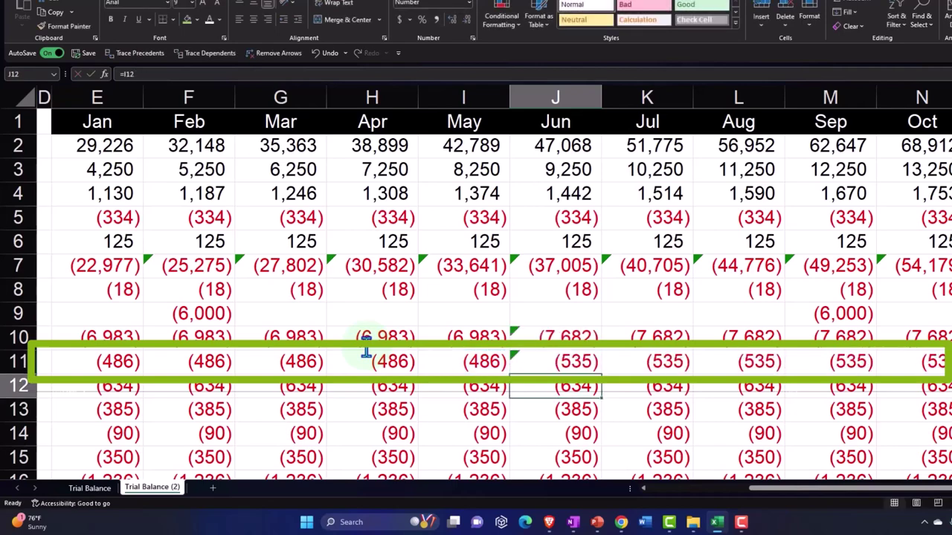
# - Review Payroll Tax Expense through December and check the annual totals for Wages & Salaries and Payroll Tax Expense
pyautogui.press('Up')
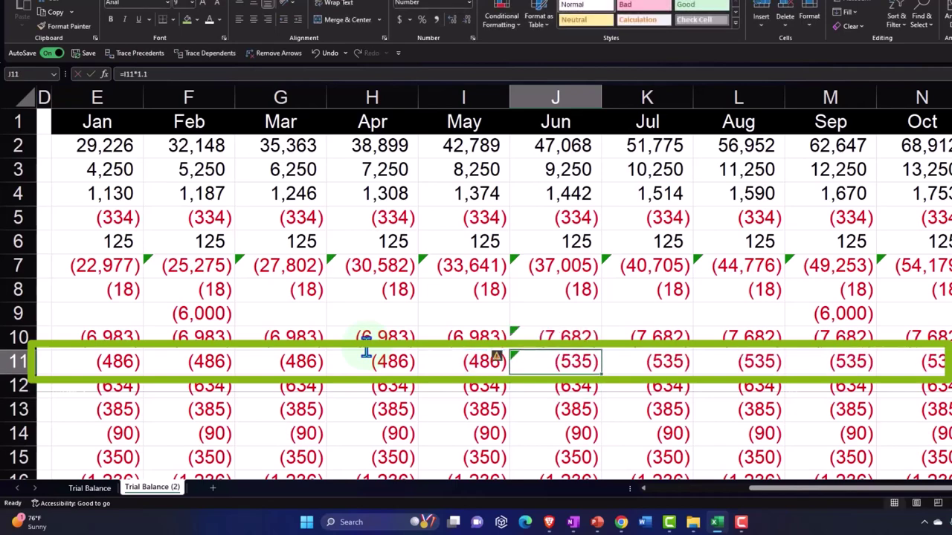
pyautogui.press('Right')
pyautogui.press('Right')
pyautogui.press('Right')
pyautogui.press('Right')
pyautogui.press('Right')
pyautogui.press('Right')
pyautogui.press('Right')
pyautogui.press('Right')
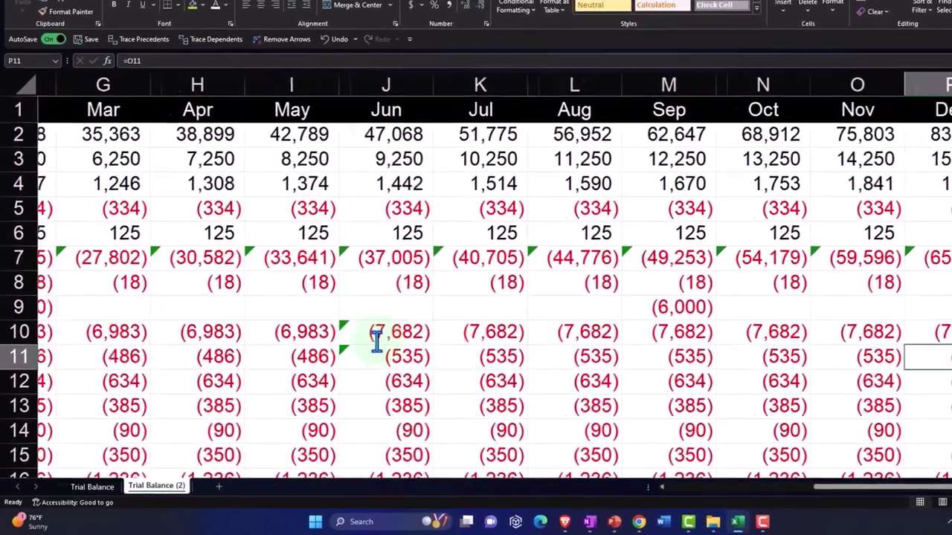
pyautogui.press('Left')
pyautogui.press('Up')
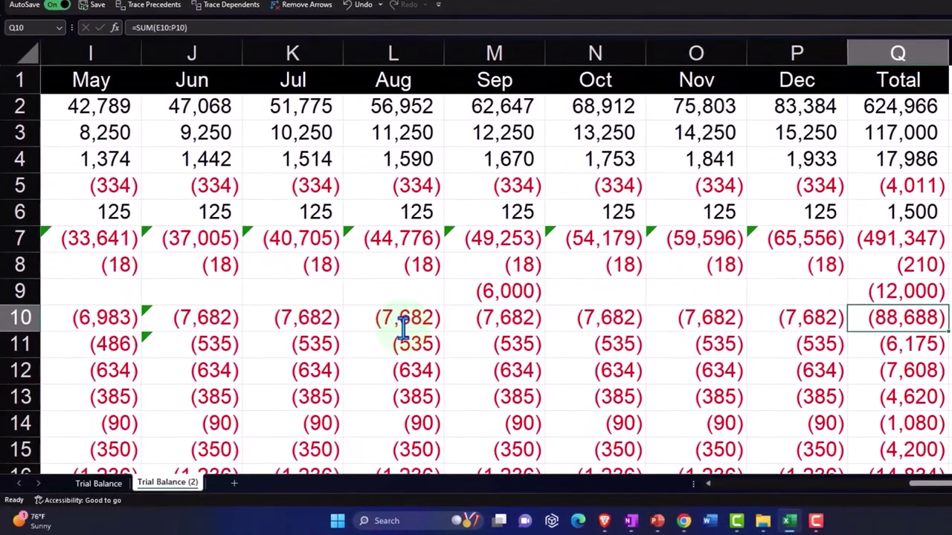
pyautogui.press('Down')
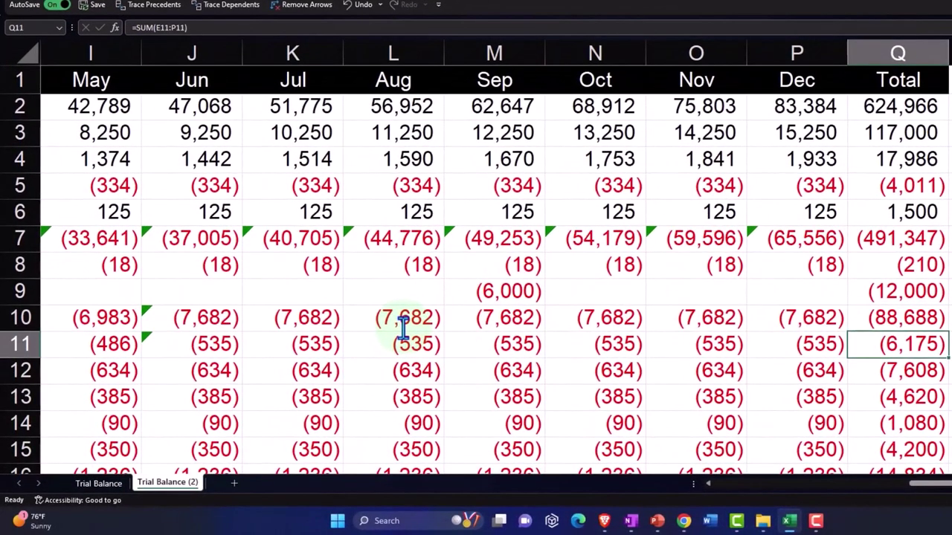
pyautogui.press('Left')
pyautogui.press('Left')
pyautogui.press('Up')
pyautogui.press('Up')
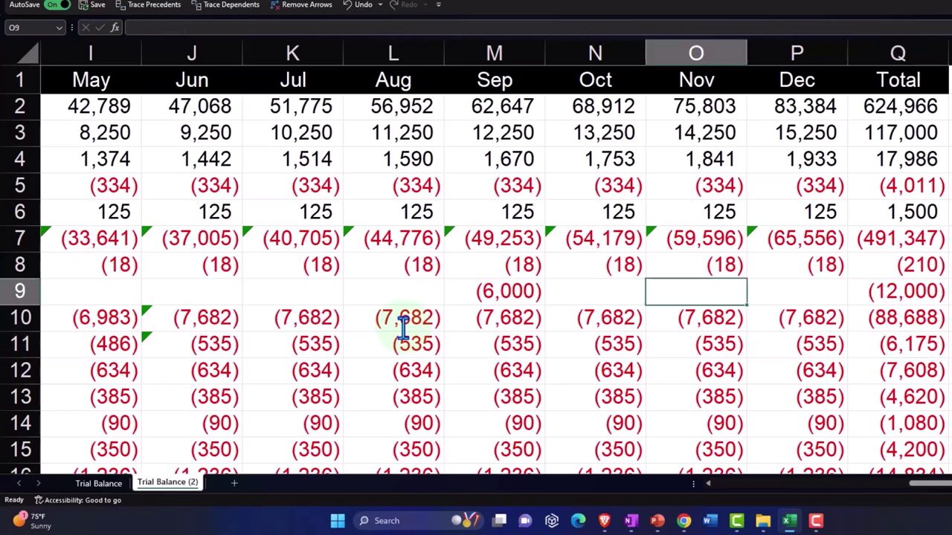
# - Compare the Payroll Tax Expense amounts before and after June, and examine the June formulas in J10 and J11
pyautogui.click(305, 338)
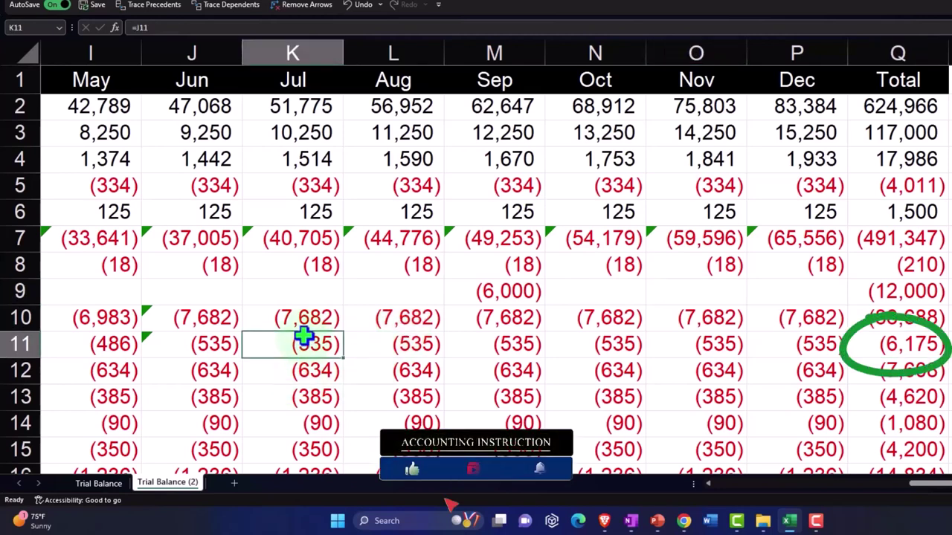
pyautogui.press('Left')
pyautogui.press('Left')
pyautogui.press('Left')
pyautogui.press('Left')
pyautogui.press('Right')
pyautogui.press('Right')
pyautogui.press('Right')
pyautogui.press('Up')
pyautogui.press('Down')
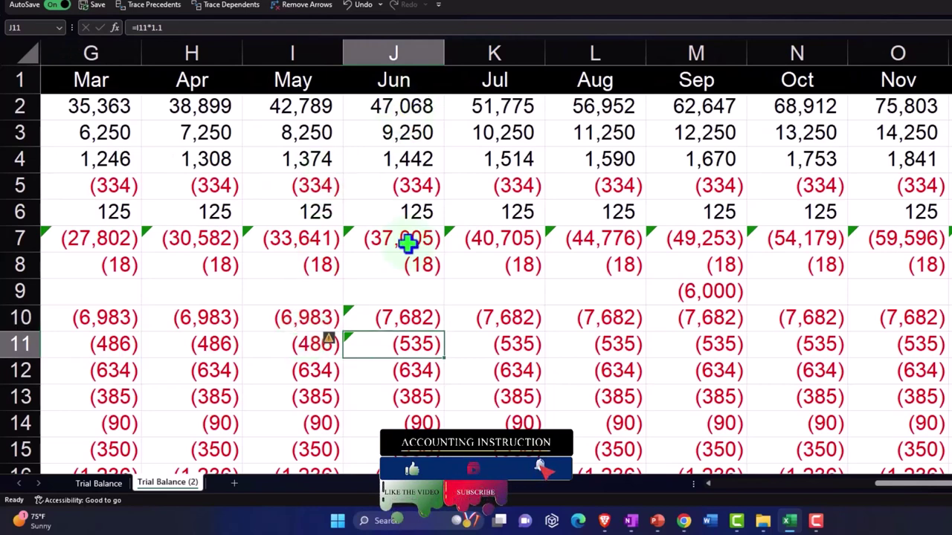
# - Replace the June Wages & Salaries and Payroll Tax Expense formulas with the May formulas copied from I10:I11 into J10:J11
pyautogui.moveTo(315, 322)
pyautogui.mouseDown()
pyautogui.moveTo(305, 316)
pyautogui.moveTo(304, 335)
pyautogui.mouseUp()
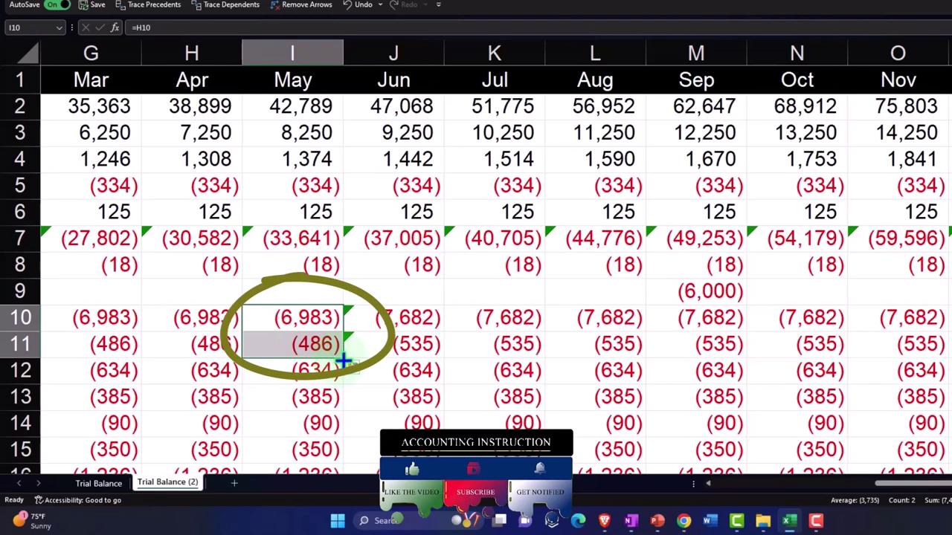
pyautogui.moveTo(343, 360); pyautogui.dragTo(401, 361)
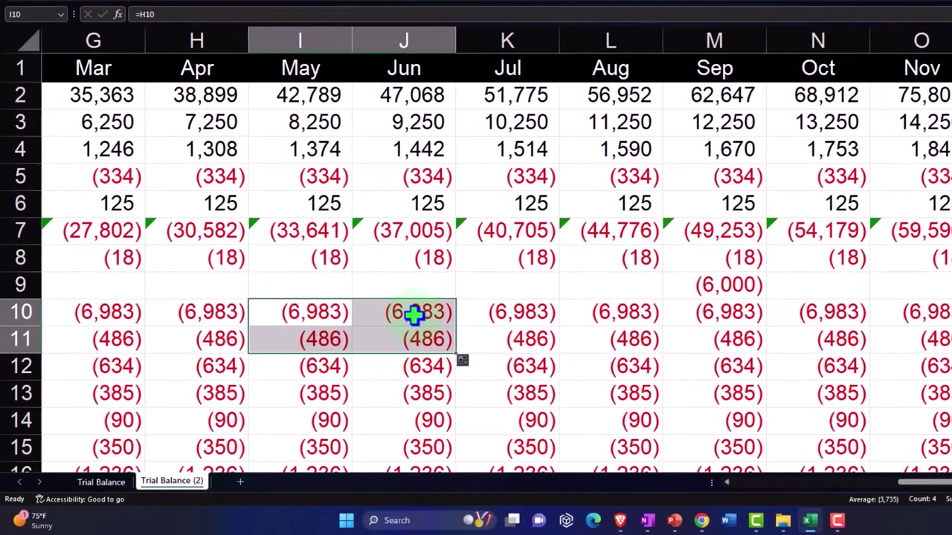
pyautogui.doubleClick(413, 315)
pyautogui.press('Return')
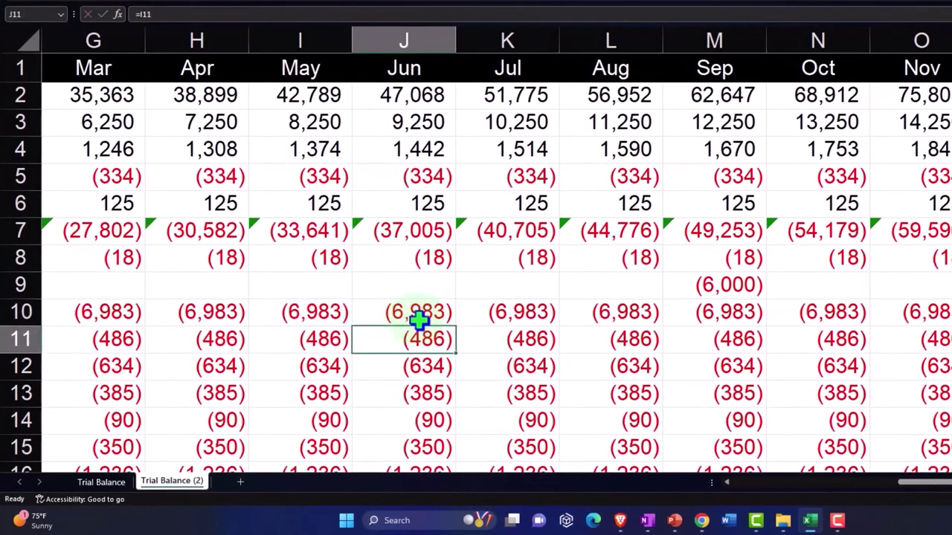
# - Raise Wages & Salaries by 10% from July onward with the formula =J10*1.1 in K10
pyautogui.click(498, 309)
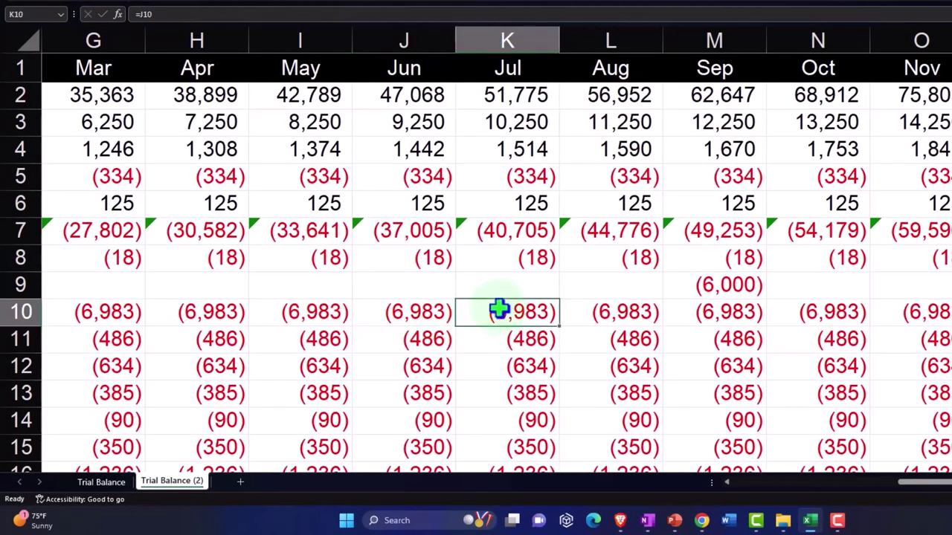
pyautogui.write('=')
pyautogui.press('Left')
pyautogui.write('*1.1')
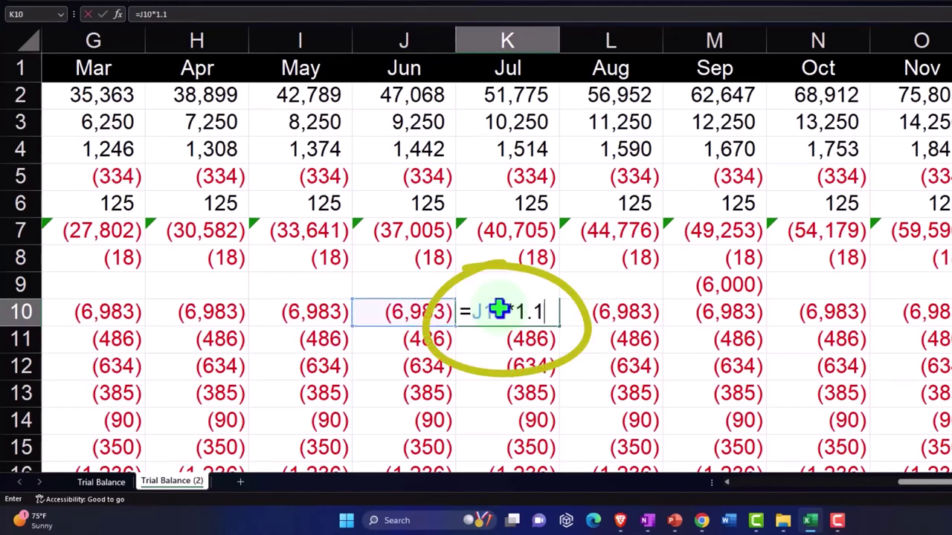
pyautogui.press('Return')
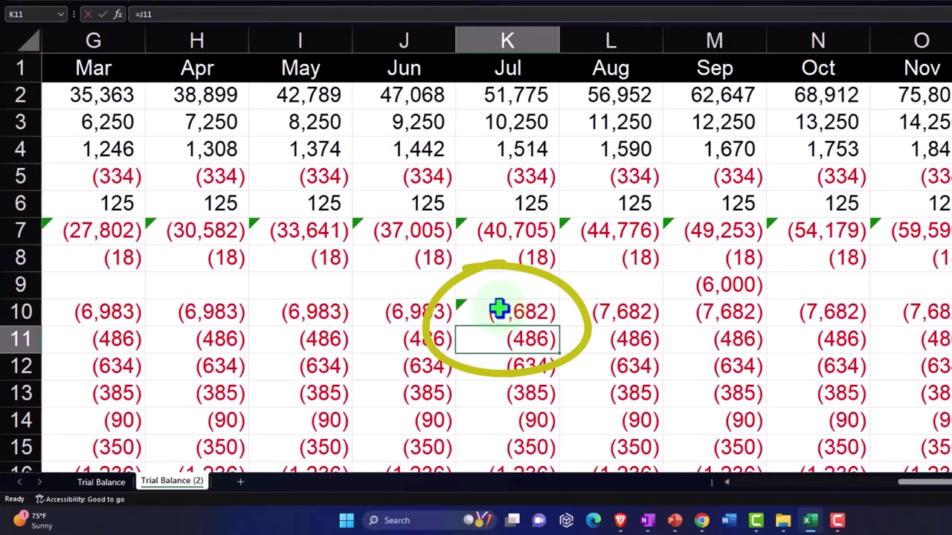
# - Raise Payroll Tax Expense by 10% from July onward with the formula =J11*1.1 in K11
pyautogui.write('=')
pyautogui.press('Left')
pyautogui.write('*1.1')
pyautogui.press('Return')
# - Check the annual totals for Wages & Salaries and Payroll Tax Expense in column Q
pyautogui.press('Up')
pyautogui.press('Right')
pyautogui.press('Right')
pyautogui.press('Right')
pyautogui.press('Right')
pyautogui.press('Right')
pyautogui.press('Right')
pyautogui.press('Up')
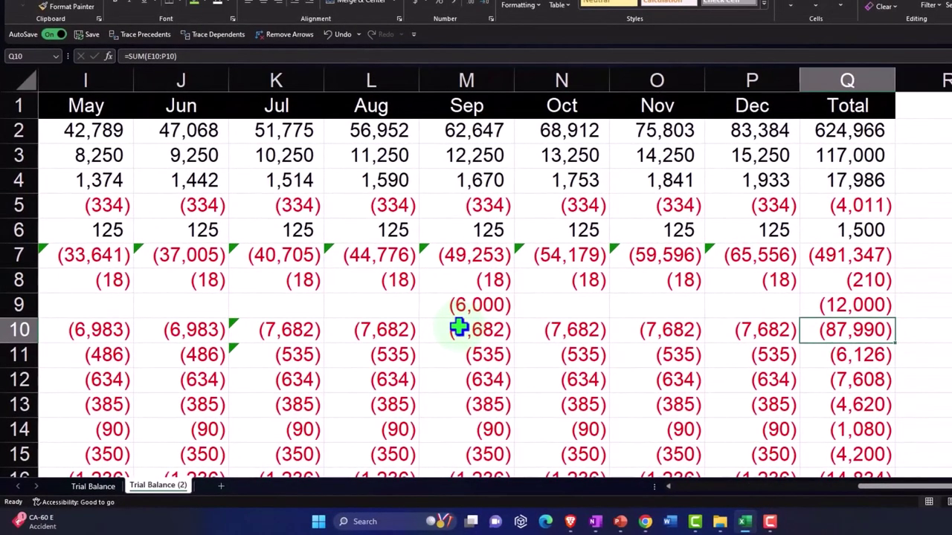
pyautogui.press('Down')
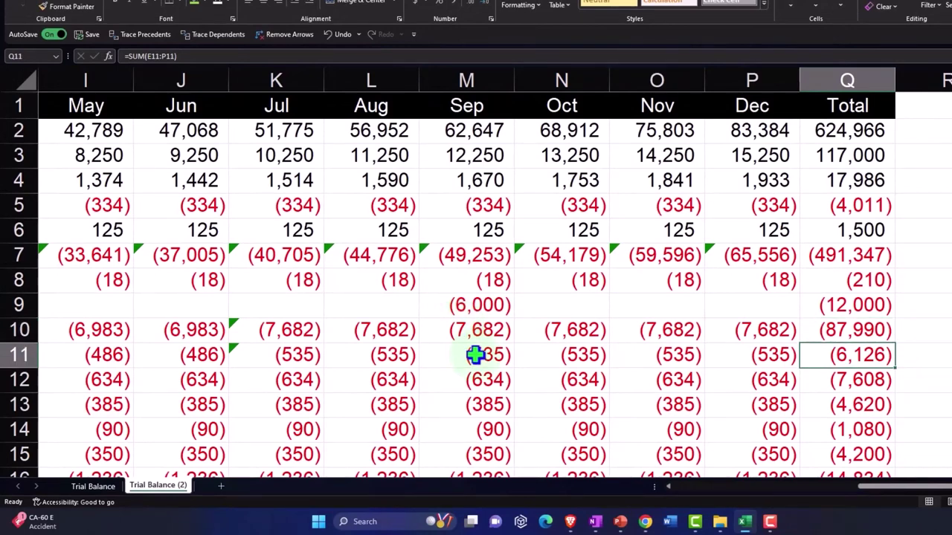
# - Review the remaining expense rows from Telephone through Miscellaneous, including their January and February formulas
pyautogui.press('Left')
pyautogui.press('Left')
pyautogui.press('Left')
pyautogui.press('Left')
pyautogui.press('Left')
pyautogui.press('Left')
pyautogui.press('Left')
pyautogui.press('Left')
pyautogui.press('Left')
pyautogui.press('Left')
pyautogui.press('Left')
pyautogui.press('Left')
pyautogui.press('Left')
pyautogui.press('Left')
pyautogui.press('Left')
pyautogui.press('Left')
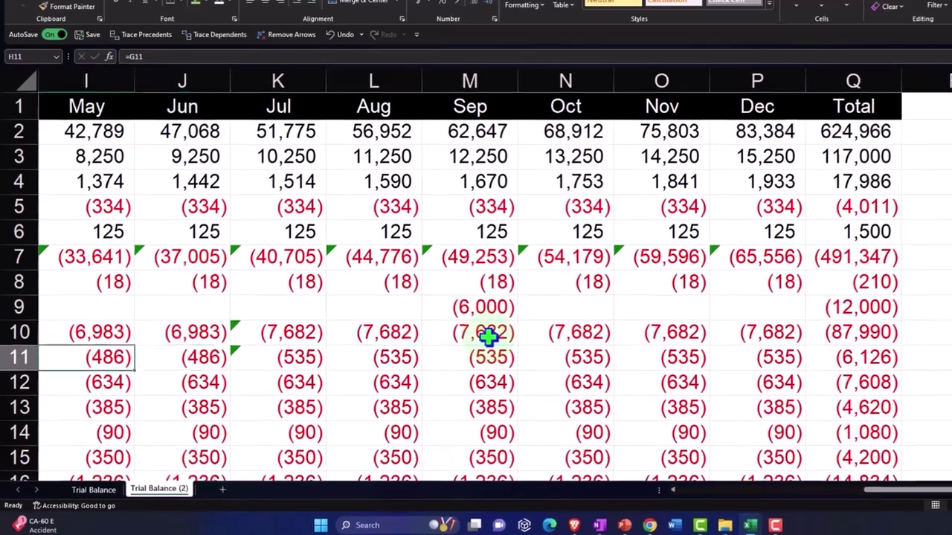
pyautogui.press('Down')
pyautogui.press('Down')
pyautogui.press('Right')
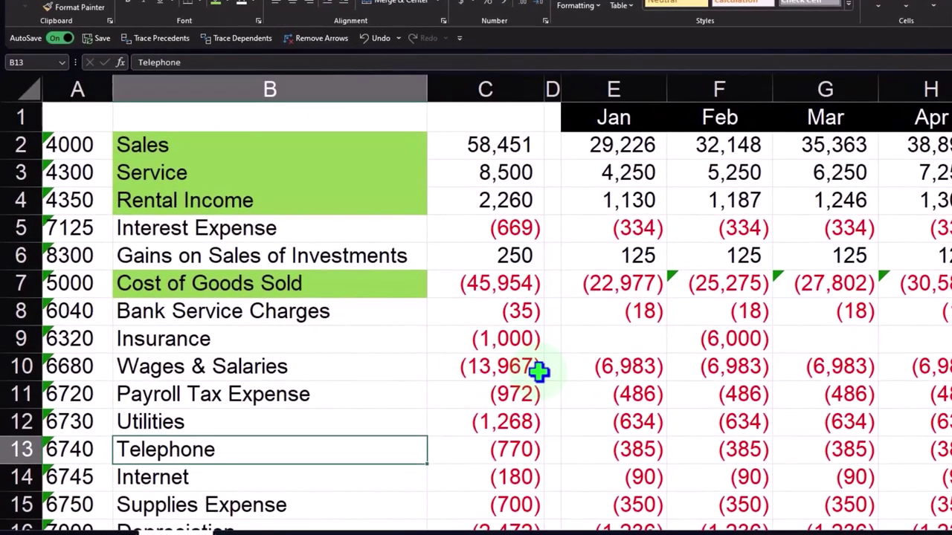
pyautogui.press('Down')
pyautogui.press('Up')
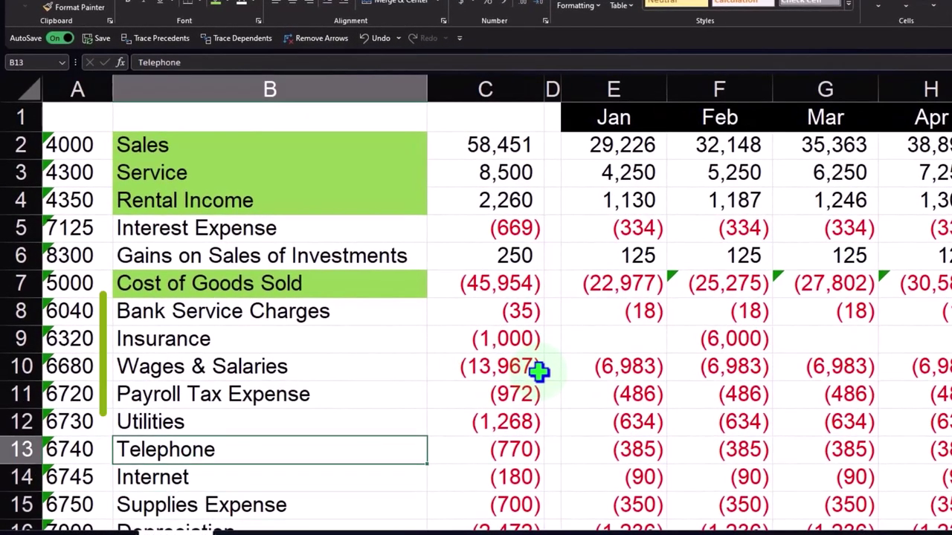
pyautogui.press('Right')
pyautogui.press('Right')
pyautogui.press('Right')
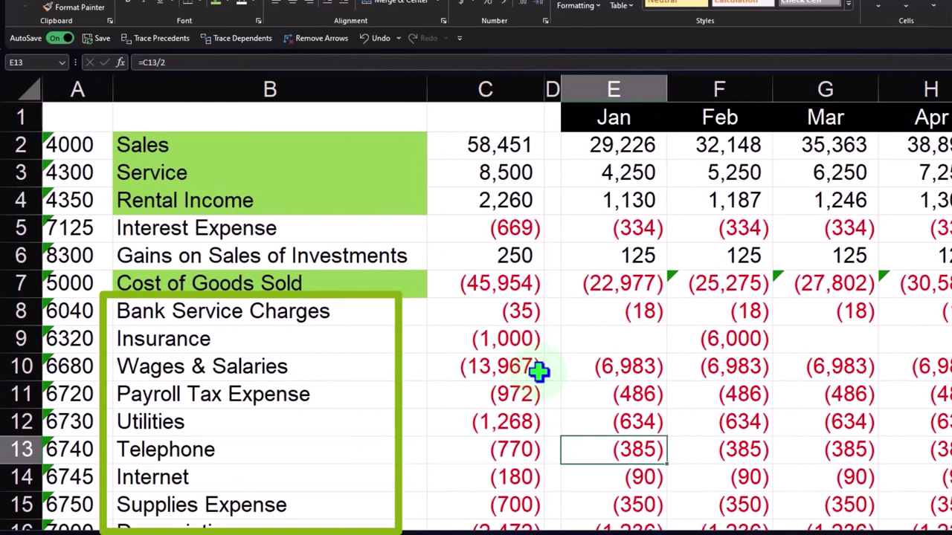
pyautogui.press('Down')
pyautogui.press('Down')
pyautogui.scroll(-1, 538, 372)
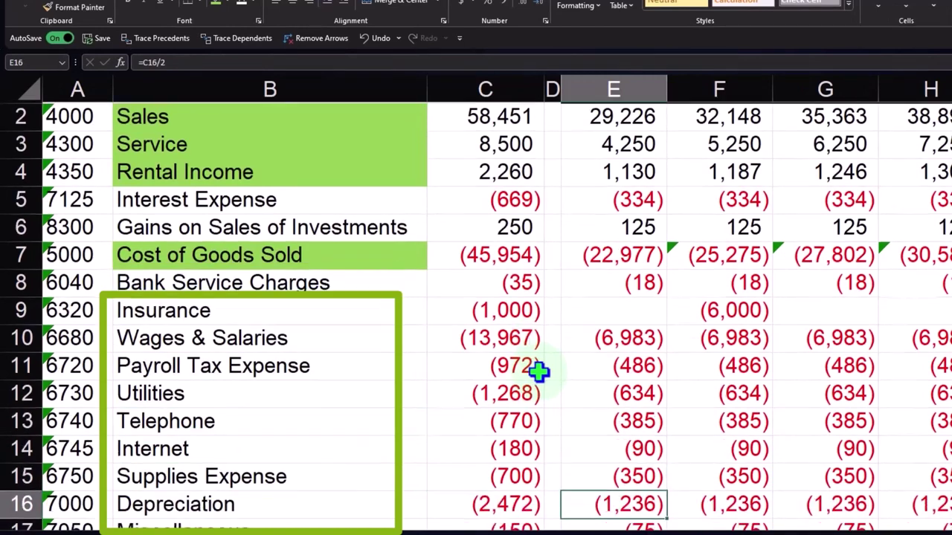
pyautogui.press('Right')
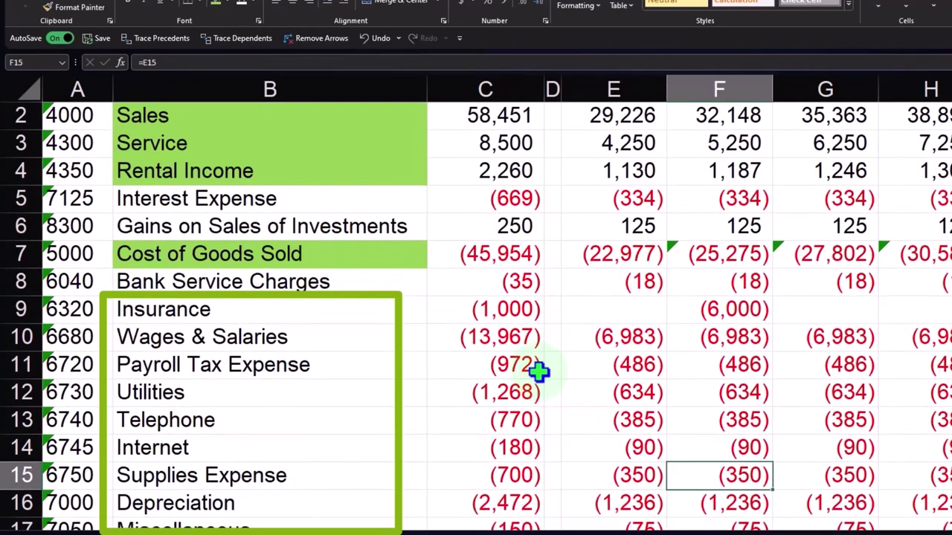
pyautogui.press('Down')
pyautogui.scroll(-2, 538, 371)
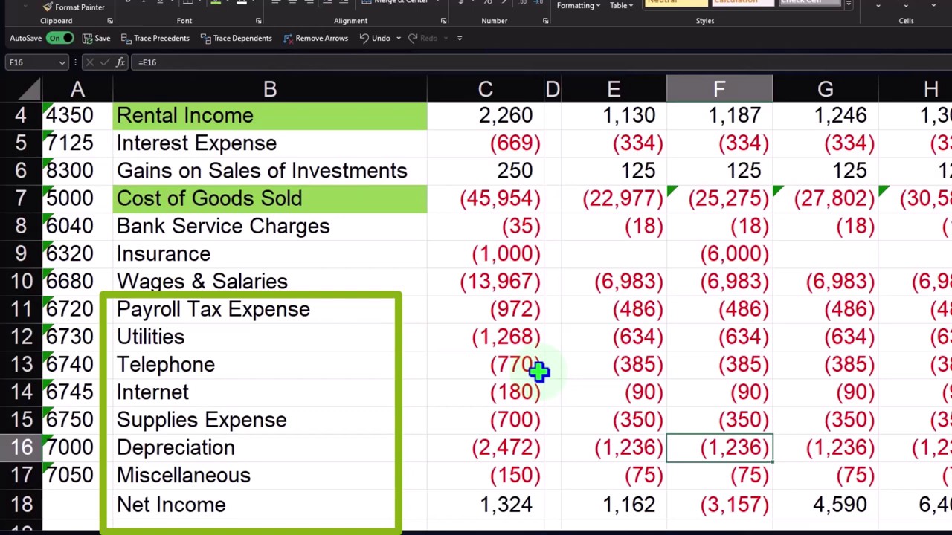
pyautogui.press('Down')
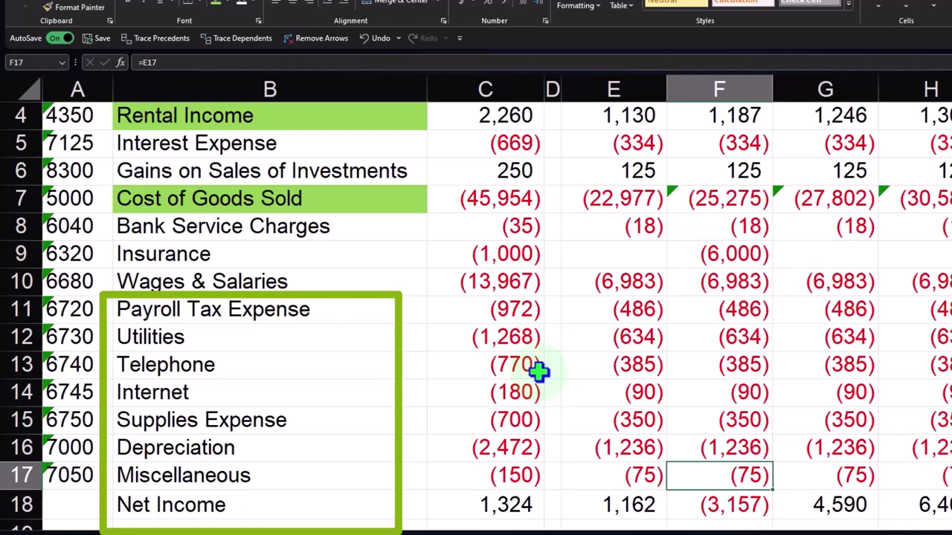
# - Set February Interest Expense to 95% of January with the formula =E5*.95 in F5
pyautogui.press('Up')
pyautogui.press('Up')
pyautogui.press('Up')
pyautogui.press('Up')
pyautogui.press('Up')
pyautogui.press('Up')
pyautogui.press('Up')
pyautogui.press('Up')
pyautogui.press('Up')
pyautogui.press('Up')
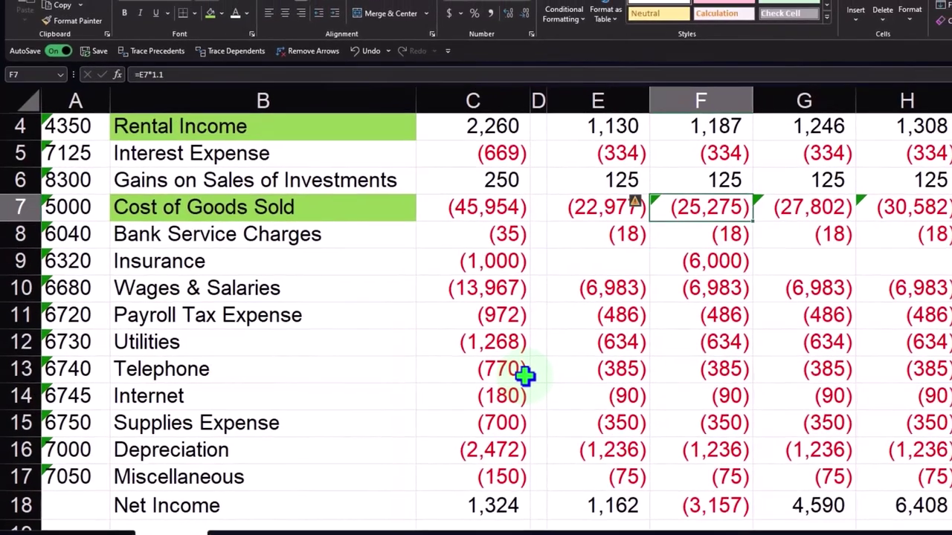
pyautogui.press('Up')
pyautogui.press('Up')
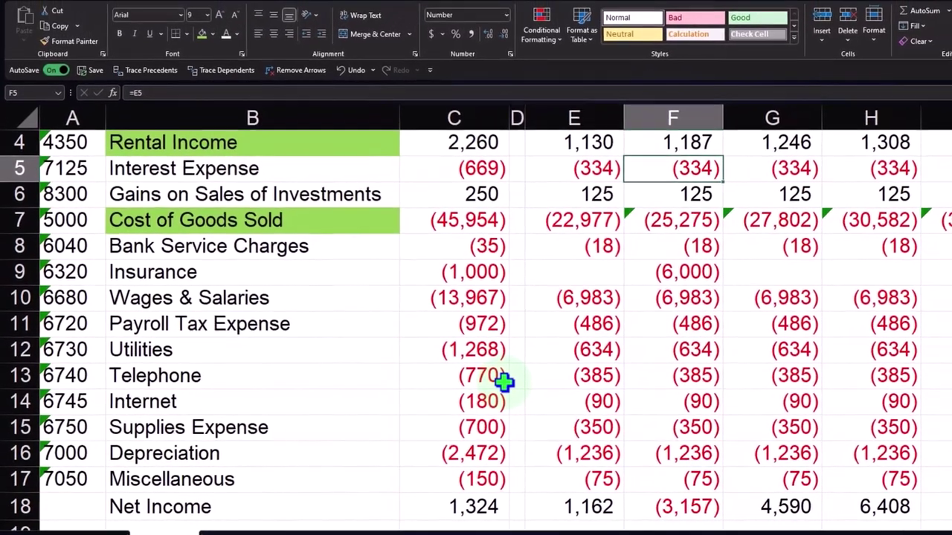
pyautogui.press('Left')
pyautogui.press('Left')
pyautogui.press('Left')
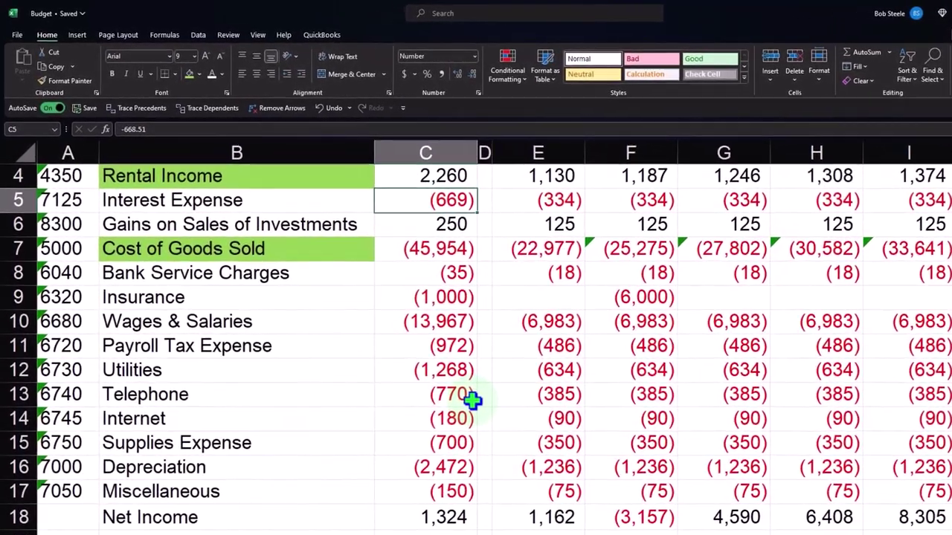
pyautogui.press('Right')
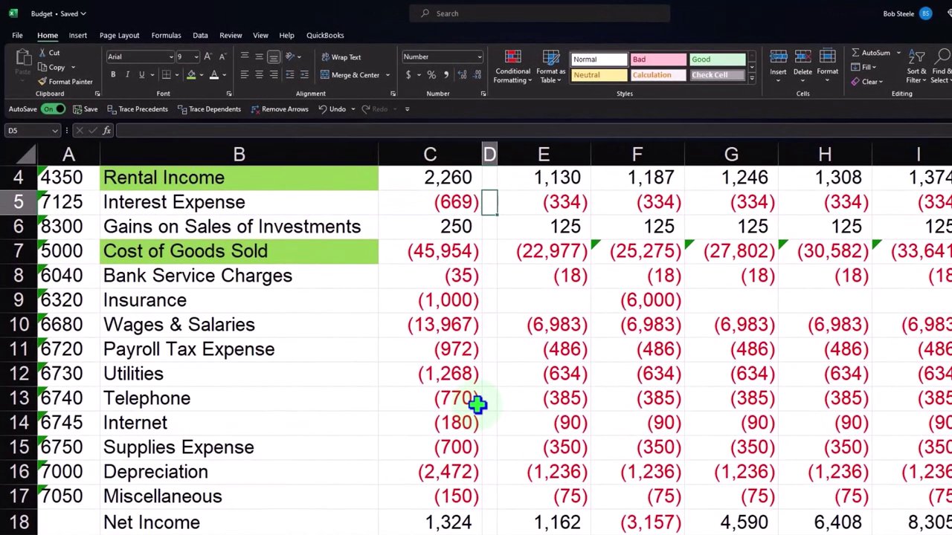
pyautogui.press('Right')
pyautogui.press('Right')
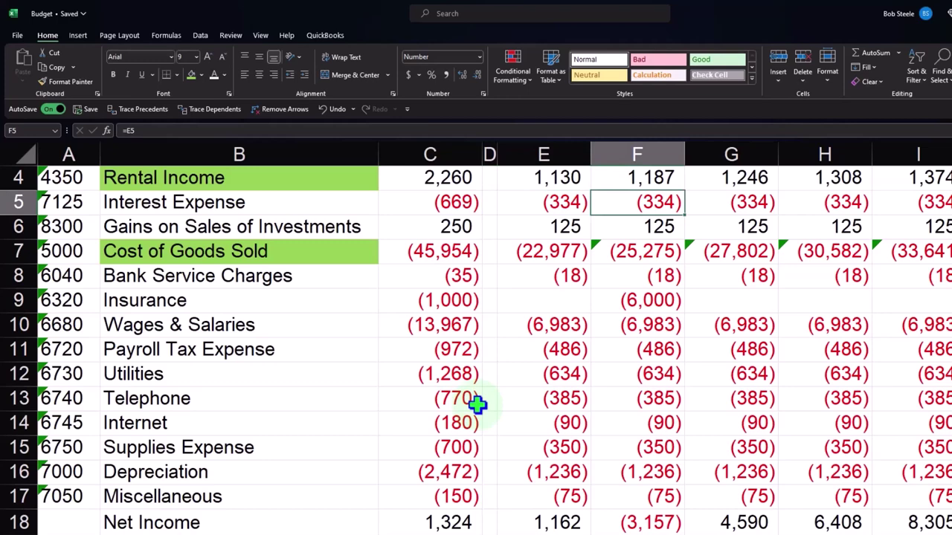
pyautogui.write('=')
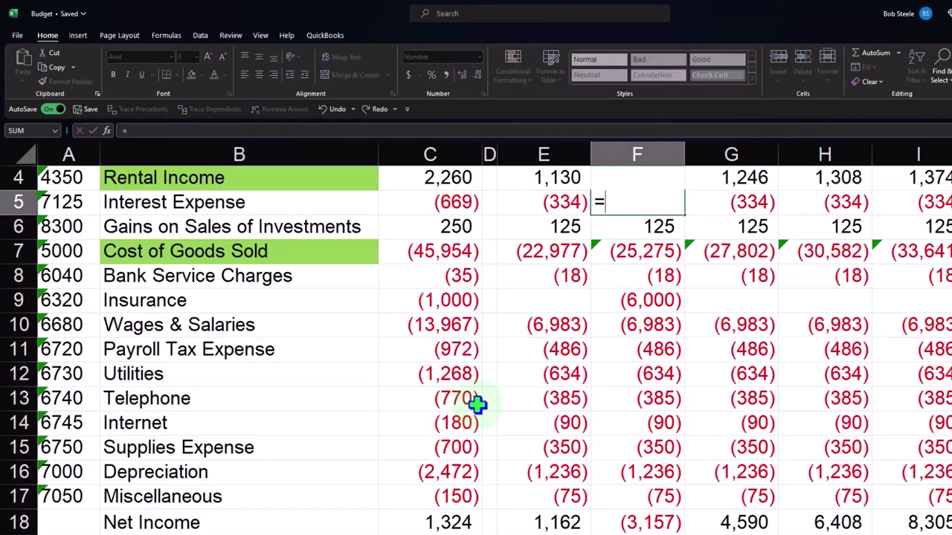
pyautogui.press('Left')
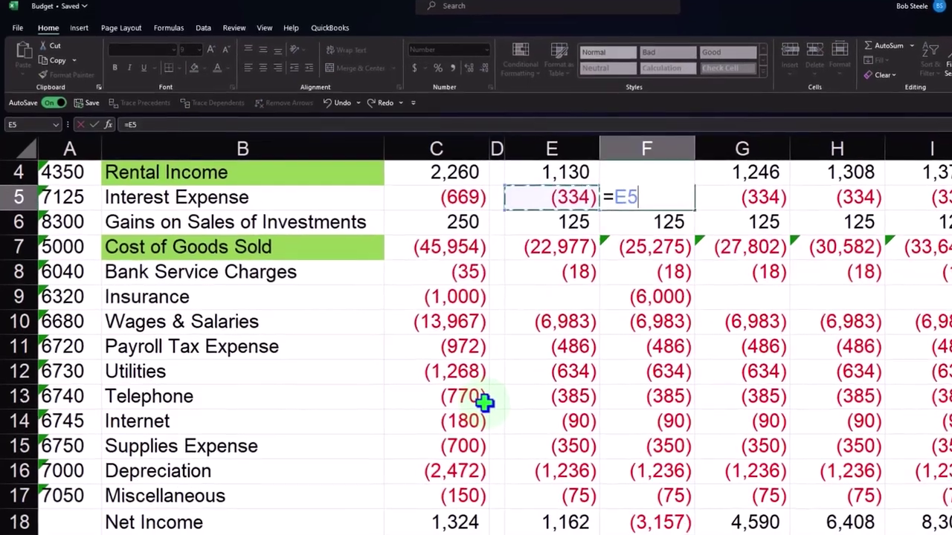
pyautogui.write('*.95')
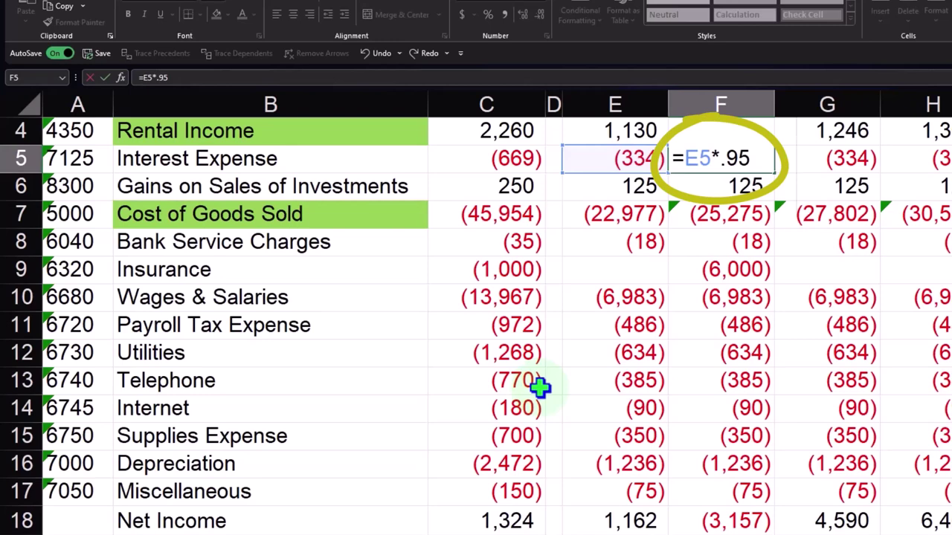
pyautogui.press('Return')
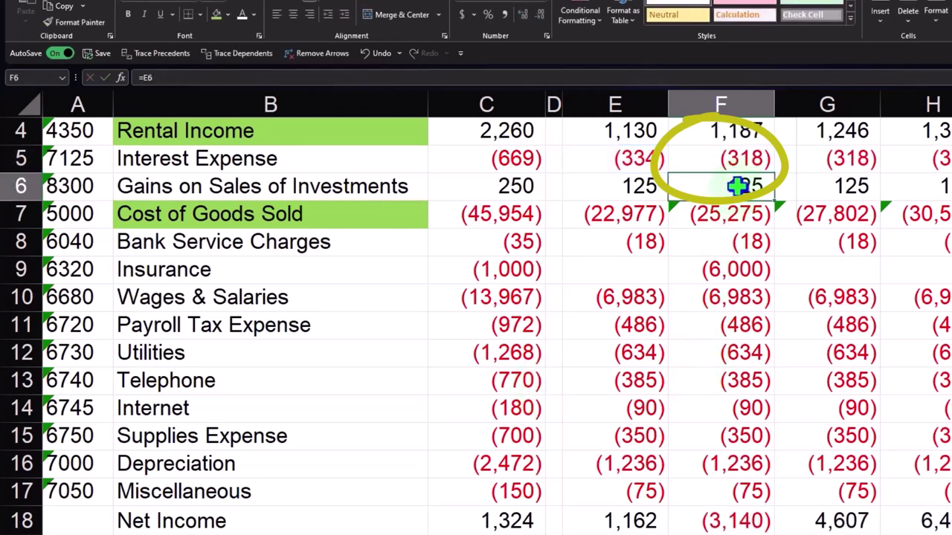
# - Copy the February Interest Expense formula from F5 across the row through December in P5
pyautogui.click(747, 161)
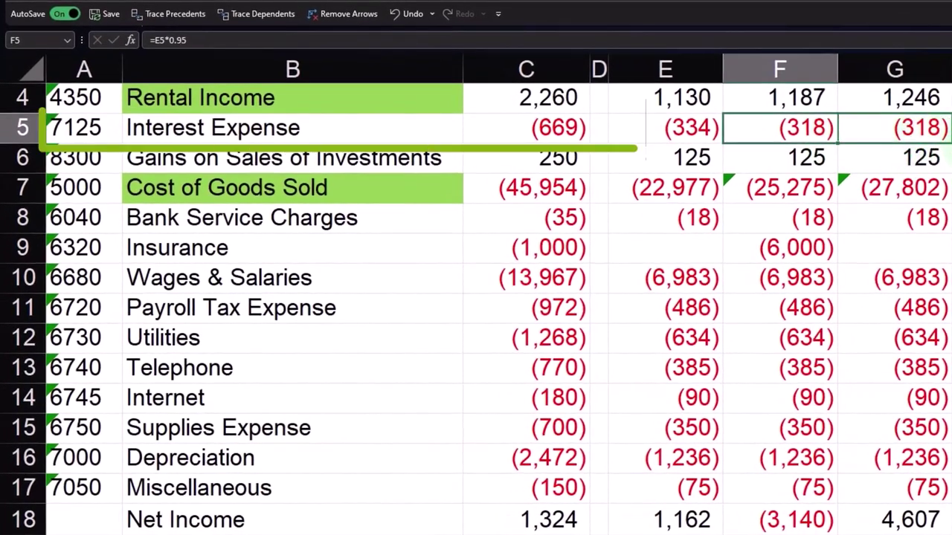
pyautogui.hscroll(6, 498, 294)
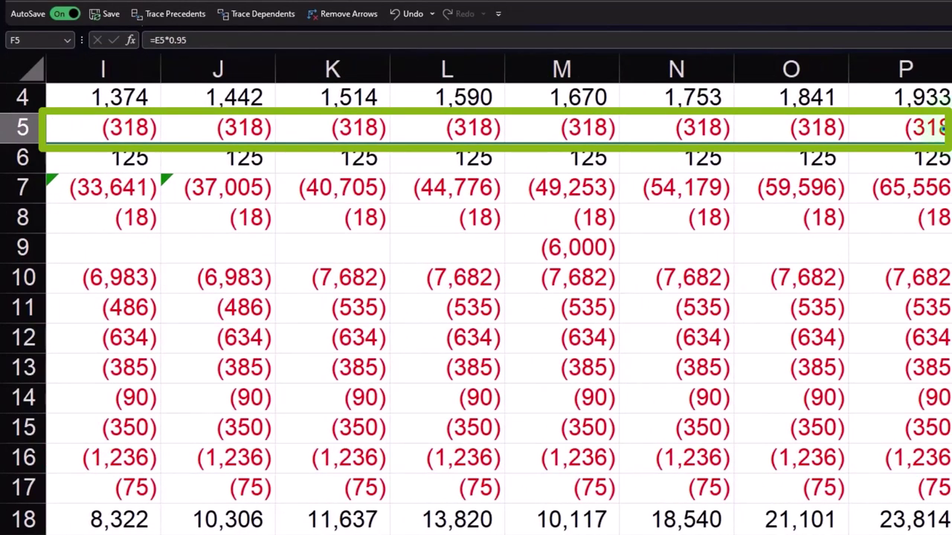
pyautogui.moveTo(940, 128); pyautogui.dragTo(935, 127)
pyautogui.click(930, 129)
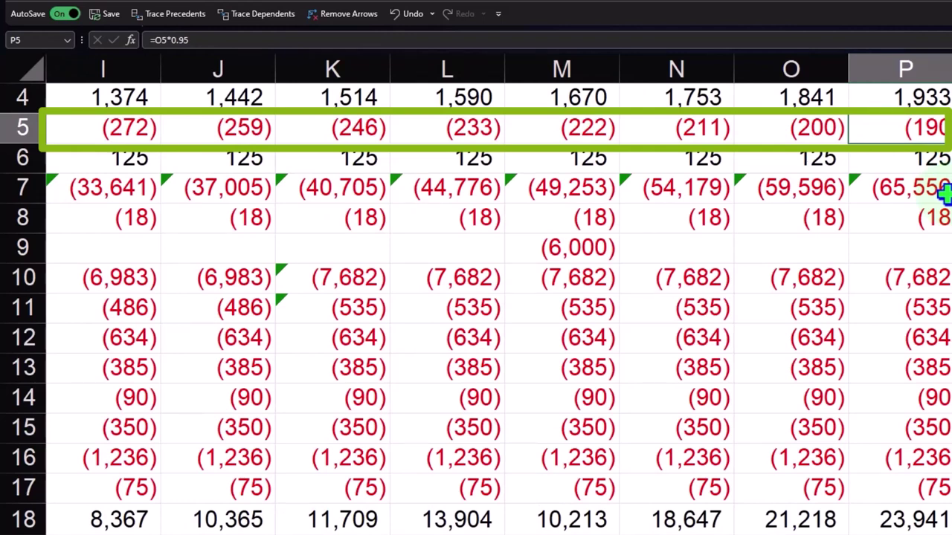
# - Clear the January through December amounts of Gains on Sales of Investments in row 6 and check its annual total
pyautogui.click(875, 179)
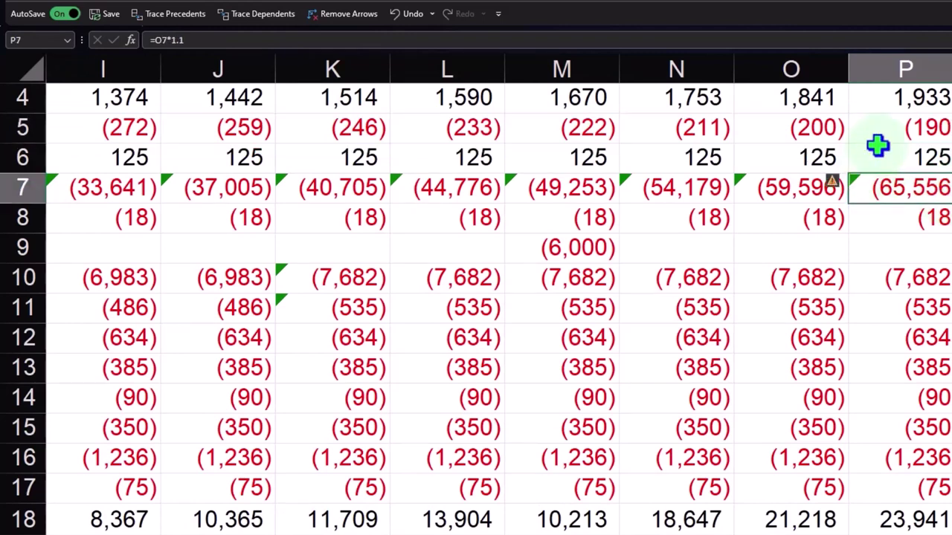
pyautogui.press('Left')
pyautogui.press('Left')
pyautogui.press('Left')
pyautogui.press('Left')
pyautogui.press('Left')
pyautogui.press('Left')
pyautogui.press('Left')
pyautogui.press('Left')
pyautogui.press('Left')
pyautogui.press('Left')
pyautogui.press('Left')
pyautogui.press('Left')
pyautogui.press('Left')
pyautogui.press('Left')
pyautogui.press('Left')
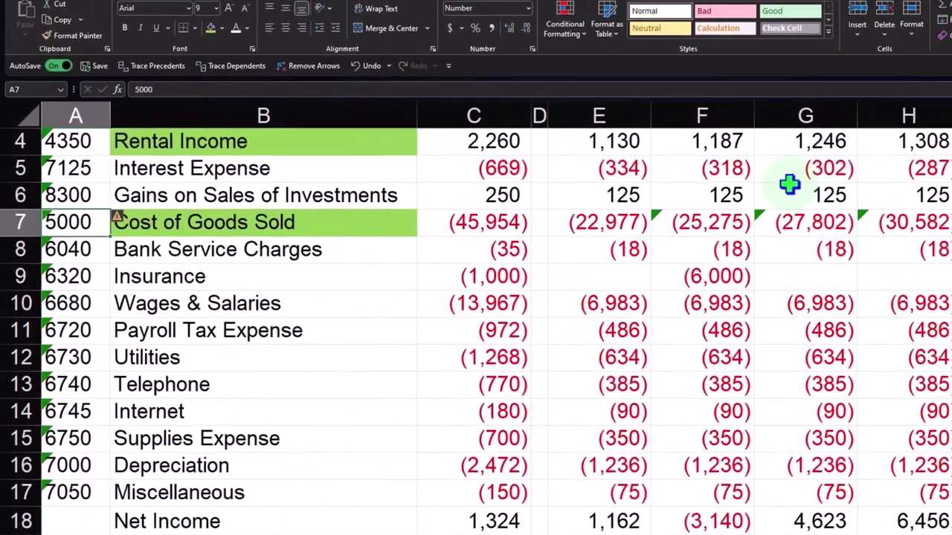
pyautogui.press('Up')
pyautogui.press('Right')
pyautogui.press('Right')
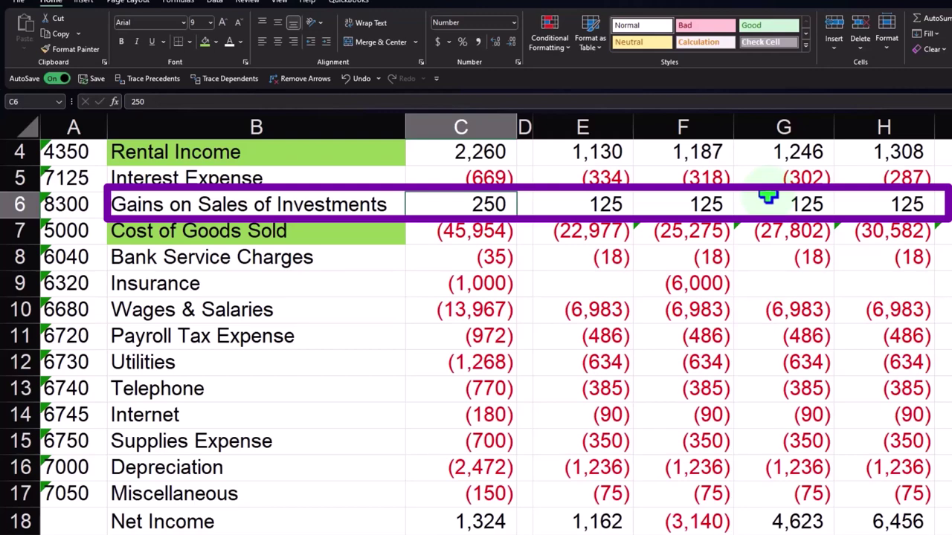
pyautogui.press('Right')
pyautogui.press('Right')
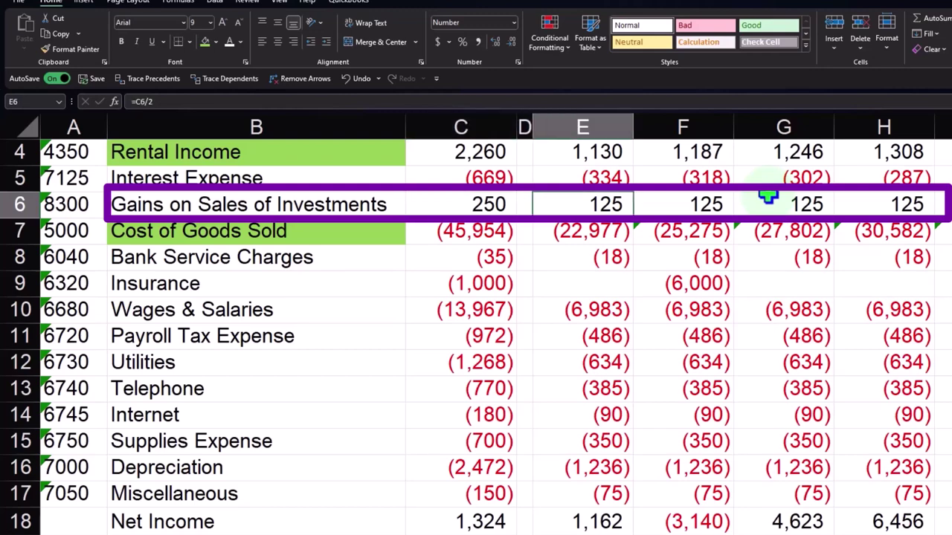
pyautogui.hotkey('shift', 'Right')
pyautogui.hotkey('shift', 'Right')
pyautogui.hotkey('shift', 'Right')
pyautogui.hotkey('shift', 'Right')
pyautogui.hotkey('shift', 'Right')
pyautogui.hotkey('shift', 'Right')
pyautogui.hotkey('shift', 'Right')
pyautogui.hotkey('shift', 'Right')
pyautogui.hotkey('shift', 'Right')
pyautogui.moveTo(768, 197); pyautogui.dragTo(817, 200)
pyautogui.press('Delete')
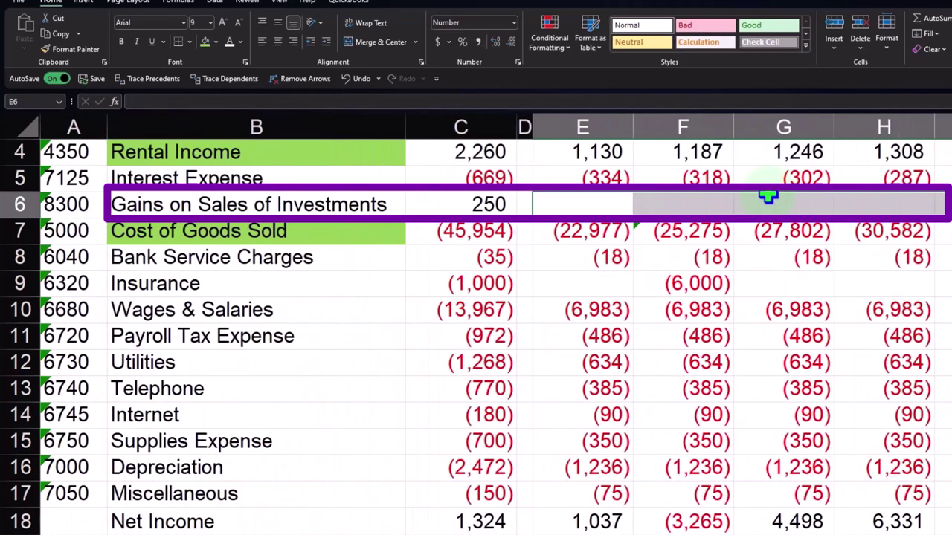
pyautogui.hotkey('ctrl', 'Right')
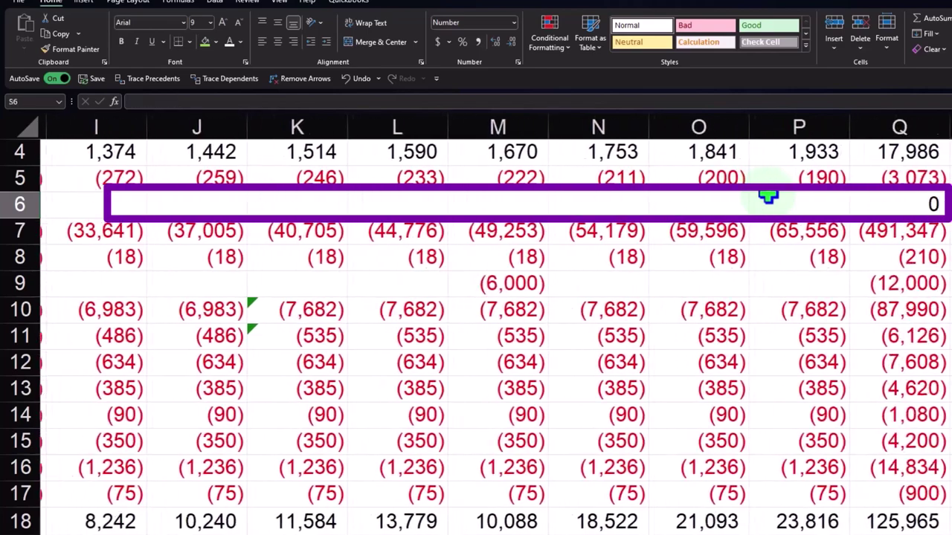
pyautogui.press('Right')
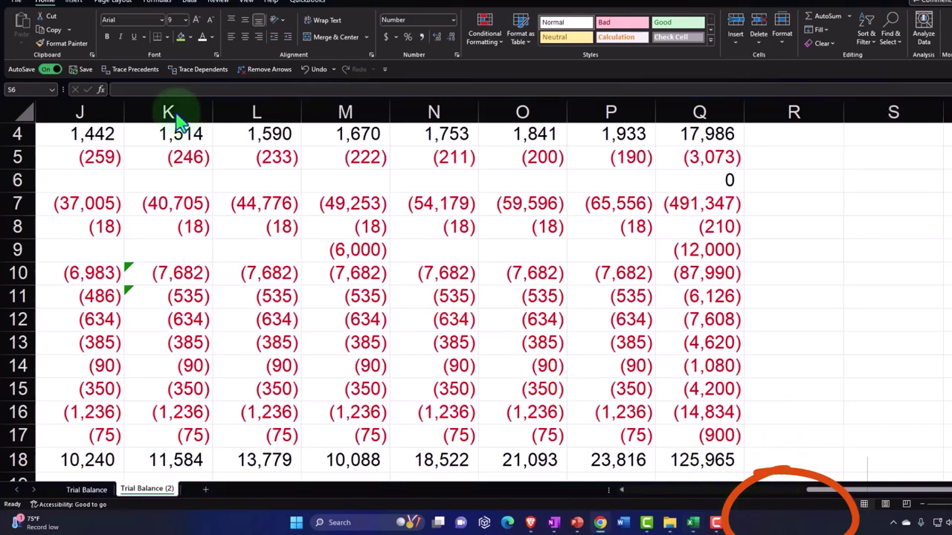
# - Save the workbook and go back to the January Net Income in E18
pyautogui.click(77, 68)
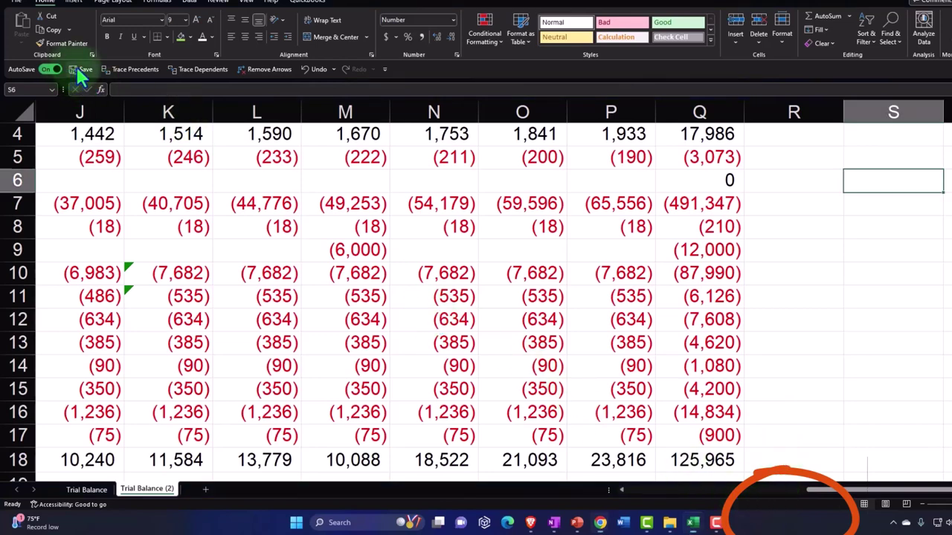
pyautogui.click(262, 243)
pyautogui.press('Left')
pyautogui.press('Left')
pyautogui.press('Left')
pyautogui.press('Left')
pyautogui.press('Left')
pyautogui.press('Left')
pyautogui.press('Left')
pyautogui.press('Left')
pyautogui.press('Left')
pyautogui.press('Left')
pyautogui.press('Left')
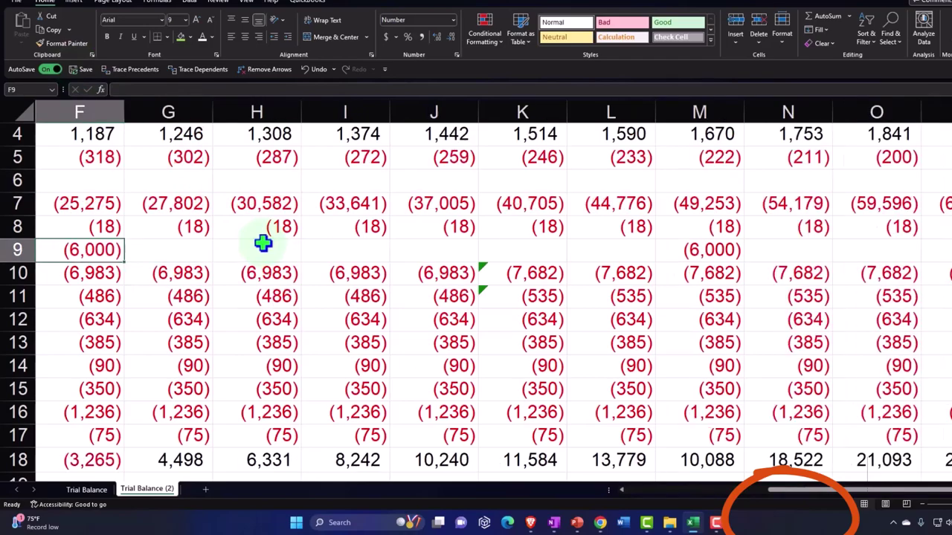
pyautogui.press('Down')
pyautogui.press('Down')
pyautogui.press('Down')
pyautogui.press('Down')
pyautogui.press('Down')
pyautogui.press('Down')
pyautogui.press('Down')
pyautogui.press('Down')
pyautogui.press('Right')
pyautogui.press('Right')
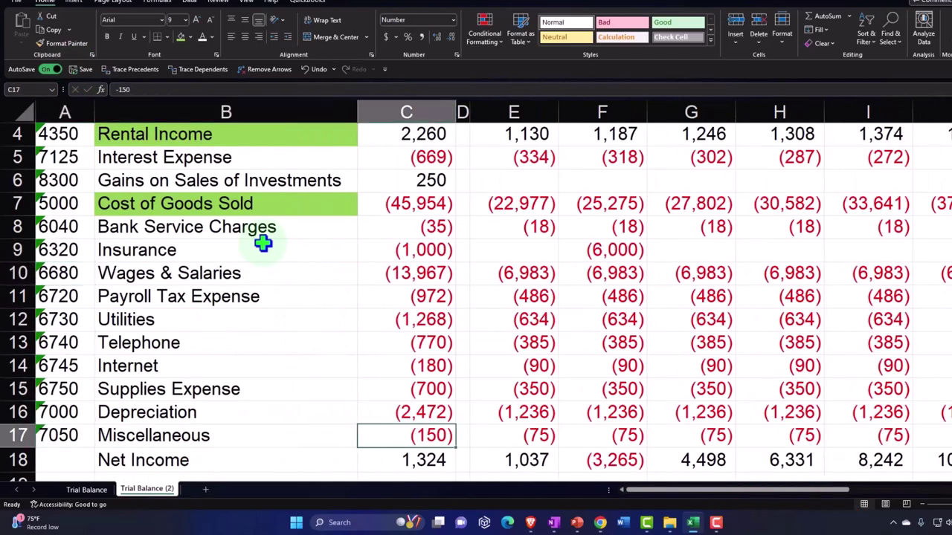
pyautogui.press('Down')
pyautogui.press('Right')
pyautogui.press('Right')
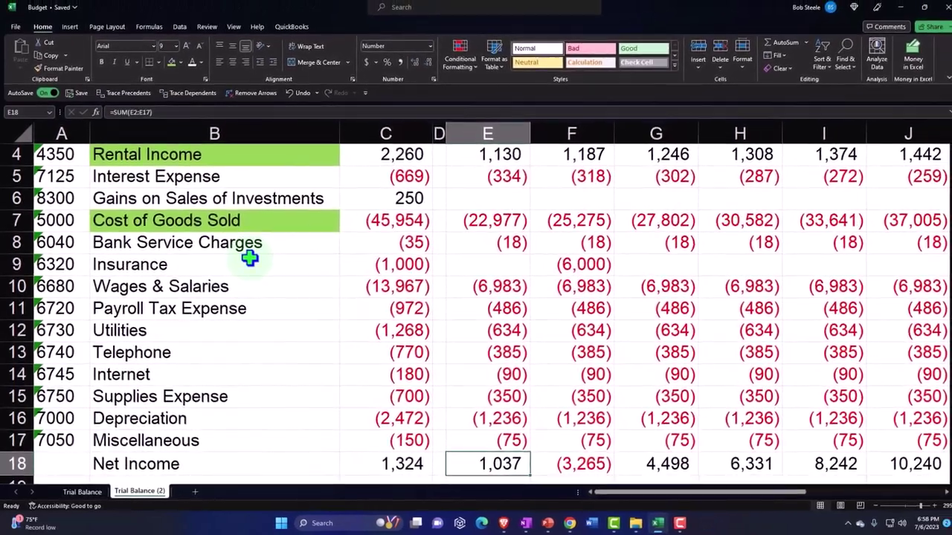
# - Check the Net Income formulas for January in E18 and February in F18
pyautogui.scroll(1, 405, 268)
pyautogui.scroll(-1, 405, 267)
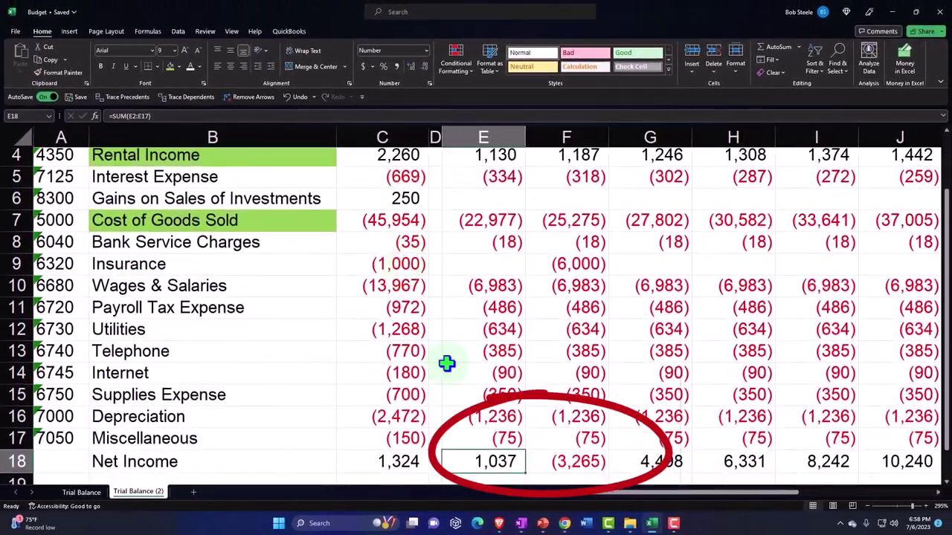
pyautogui.doubleClick(497, 461)
pyautogui.press('Return')
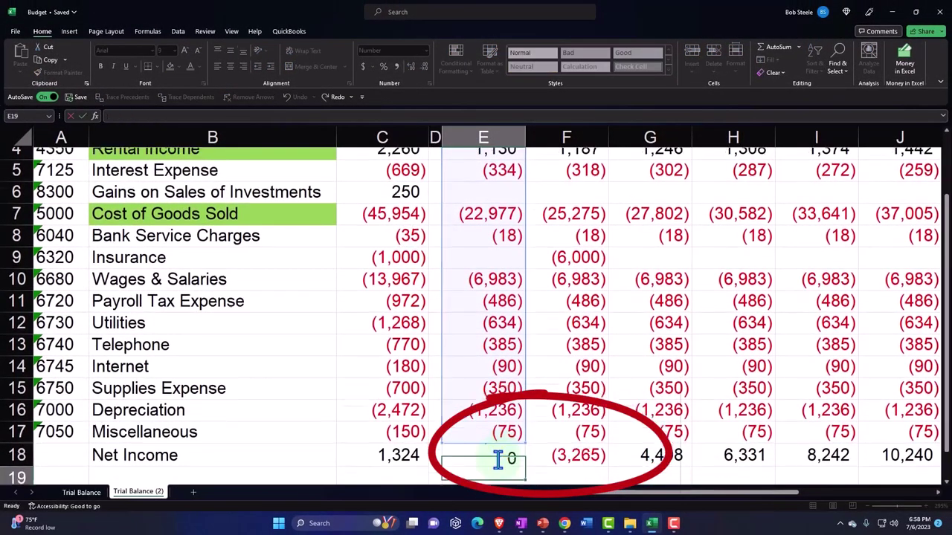
pyautogui.doubleClick(554, 442)
pyautogui.press('Return')
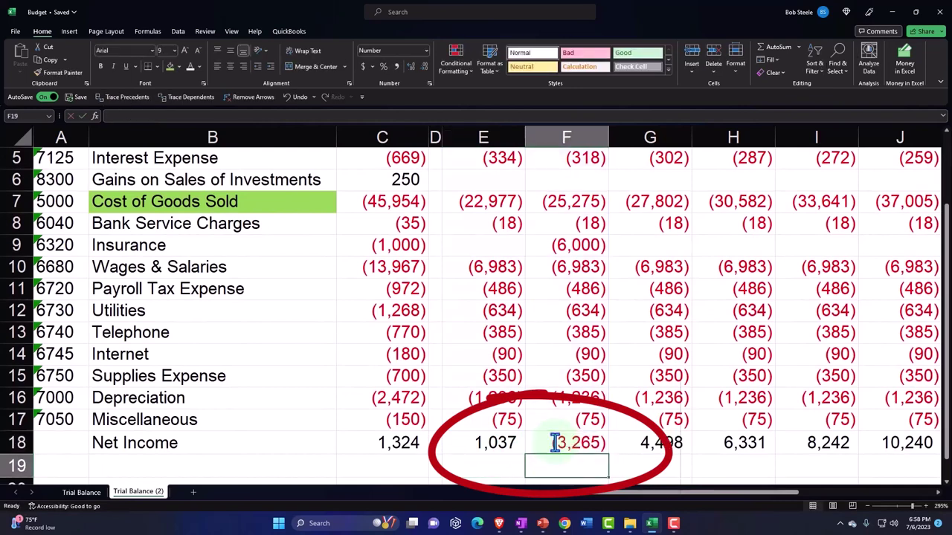
pyautogui.click(515, 441)
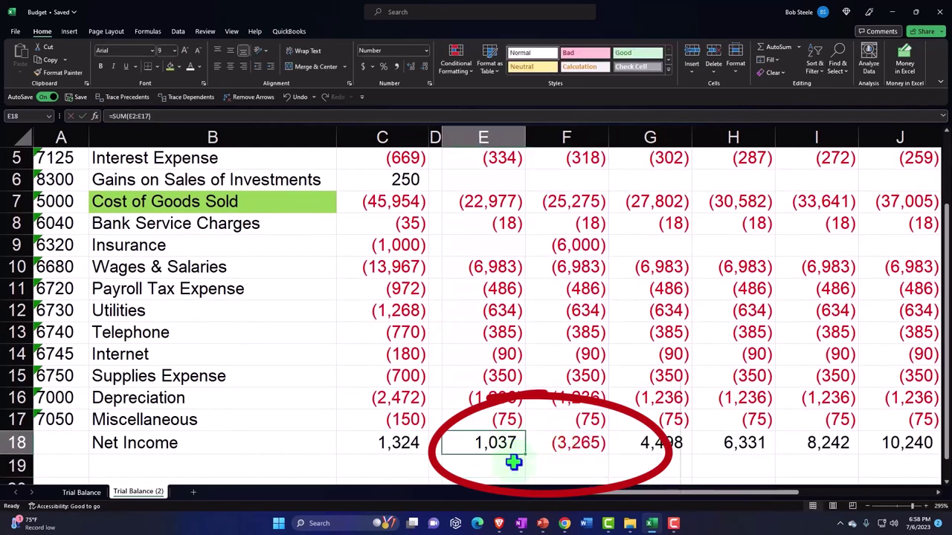
pyautogui.press('Right')
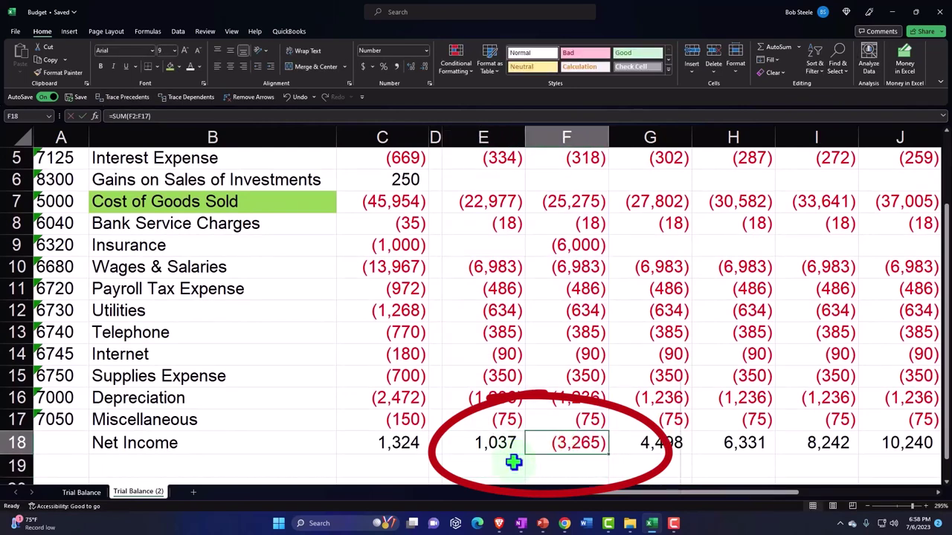
# - Zoom the sheet out to 260% and compare the February Insurance amount in F9 with the February Net Income in F18
pyautogui.click(867, 506)
pyautogui.click(867, 507)
pyautogui.click(867, 507)
pyautogui.click(867, 506)
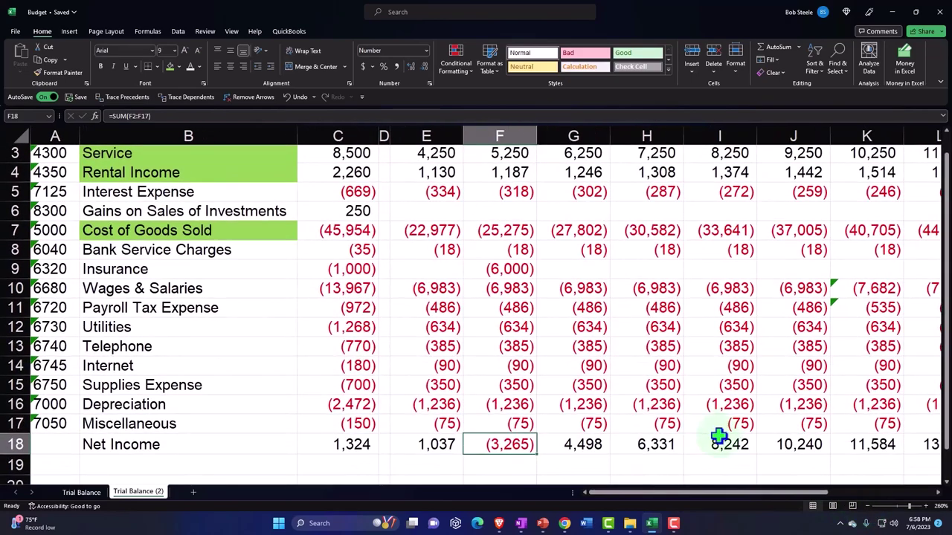
pyautogui.scroll(1, 707, 429)
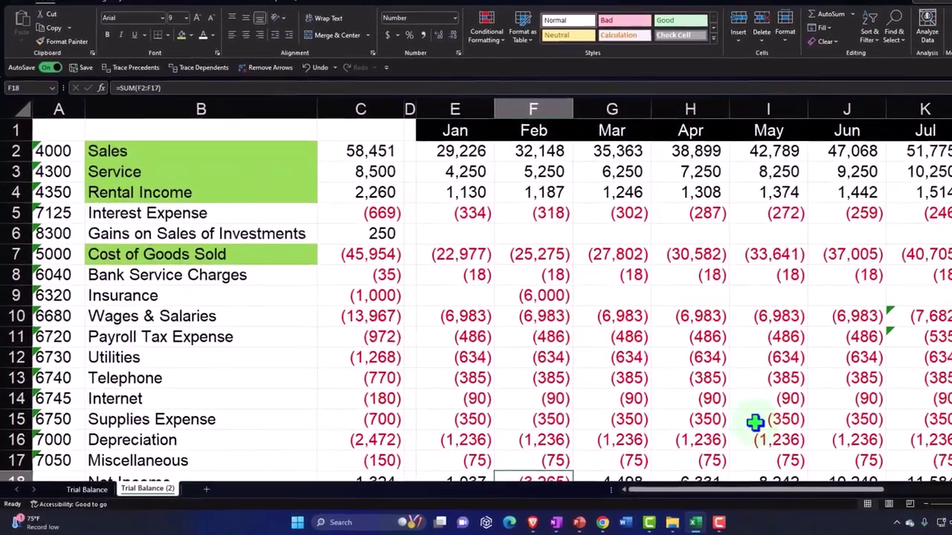
pyautogui.scroll(-1, 703, 429)
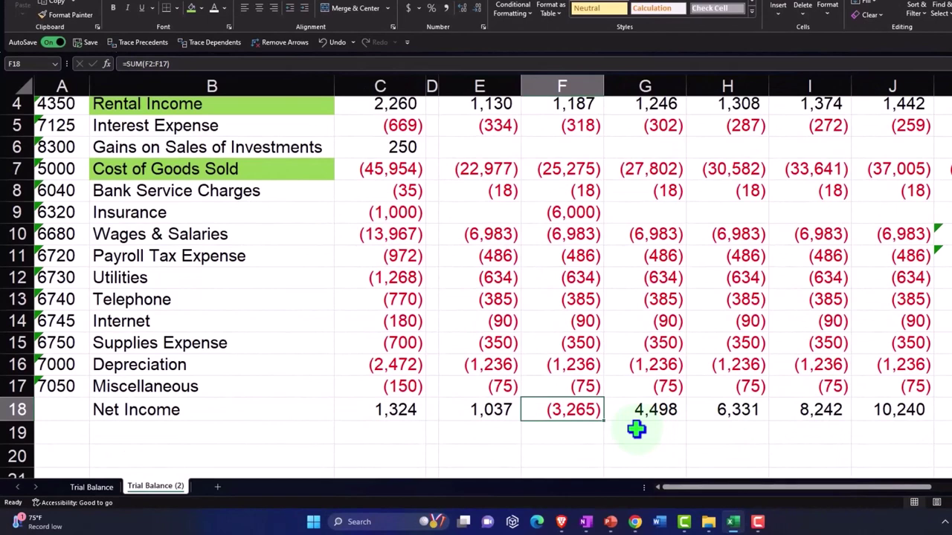
pyautogui.click(569, 213)
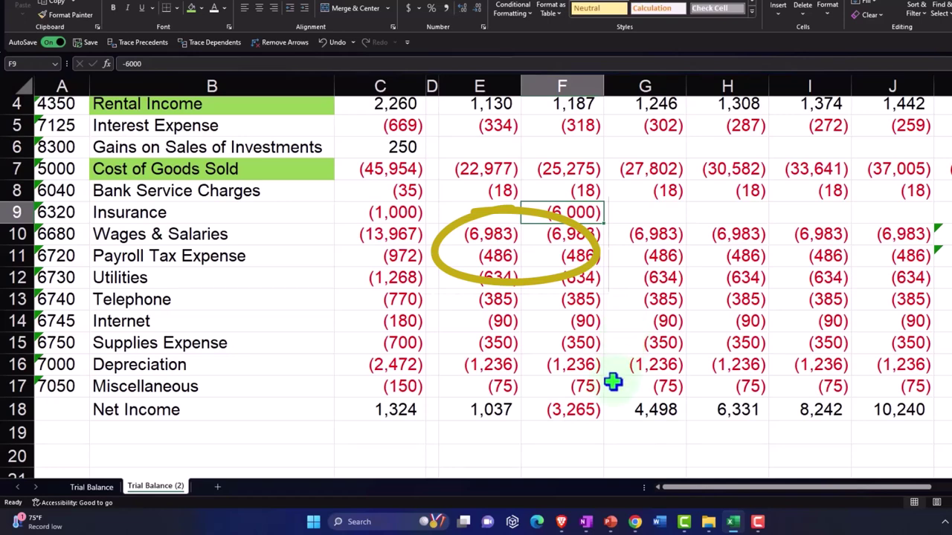
pyautogui.click(581, 416)
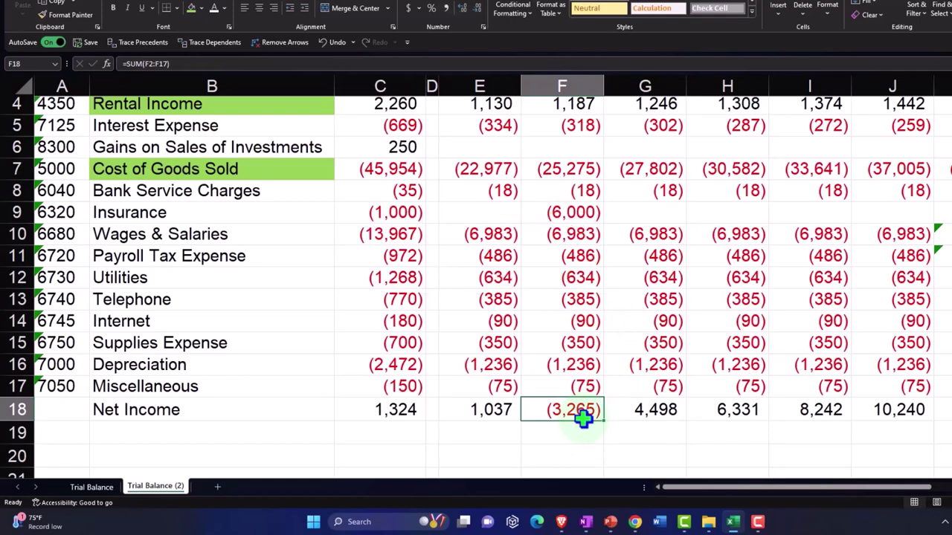
# - Review the monthly Net Income across row 18 through December and examine the annual total's formula in Q18
pyautogui.press('Right')
pyautogui.press('Right')
pyautogui.press('Right')
pyautogui.press('Right')
pyautogui.press('Right')
pyautogui.press('Right')
pyautogui.press('Right')
pyautogui.press('Right')
pyautogui.press('Right')
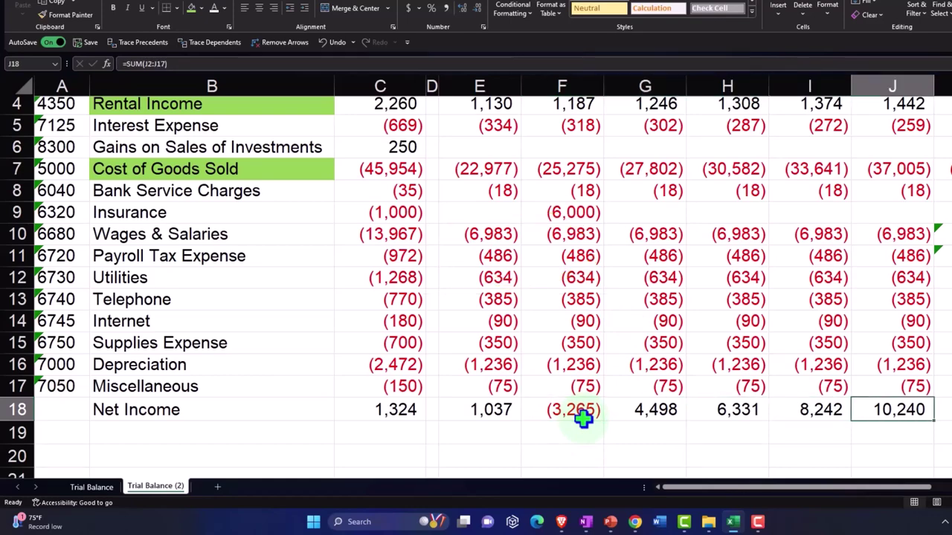
pyautogui.press('Right')
pyautogui.press('Right')
pyautogui.press('Right')
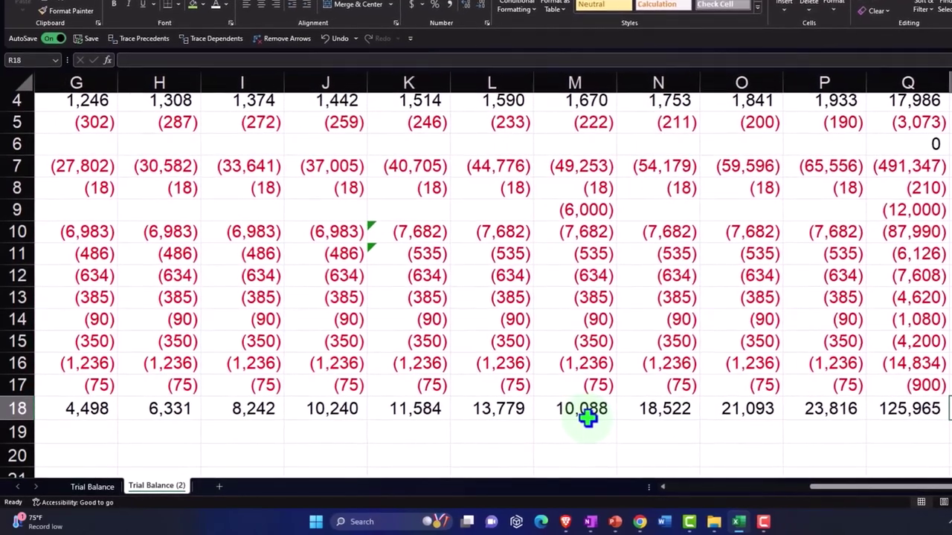
pyautogui.press('Left')
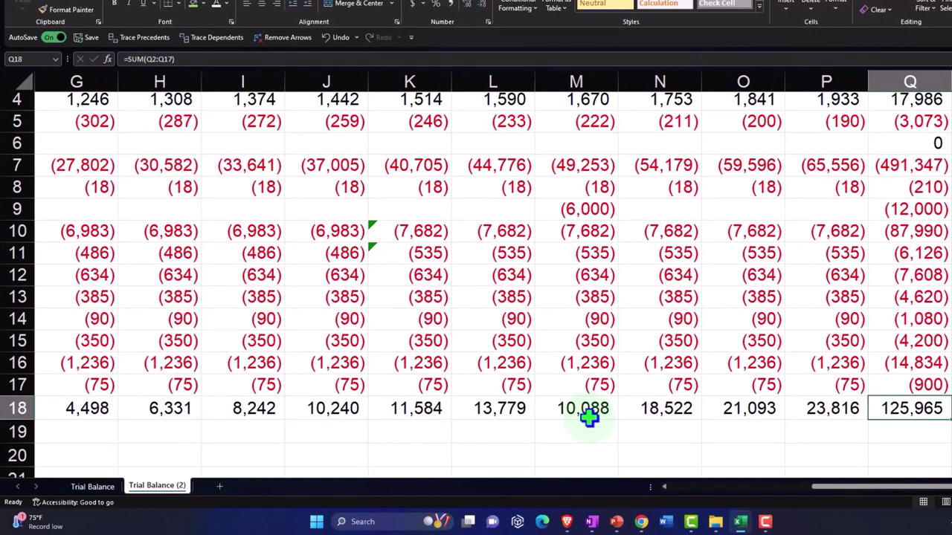
pyautogui.scroll(1, 606, 379)
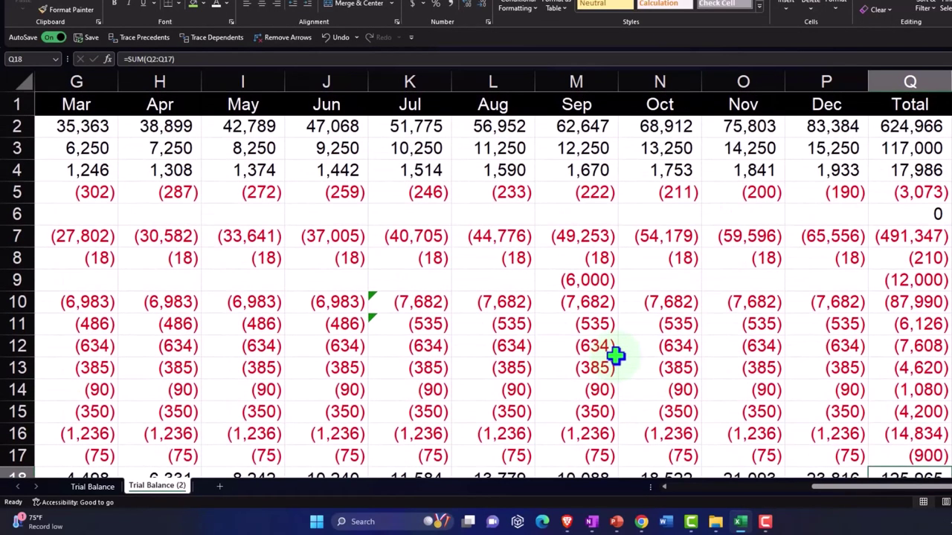
pyautogui.scroll(-1, 616, 357)
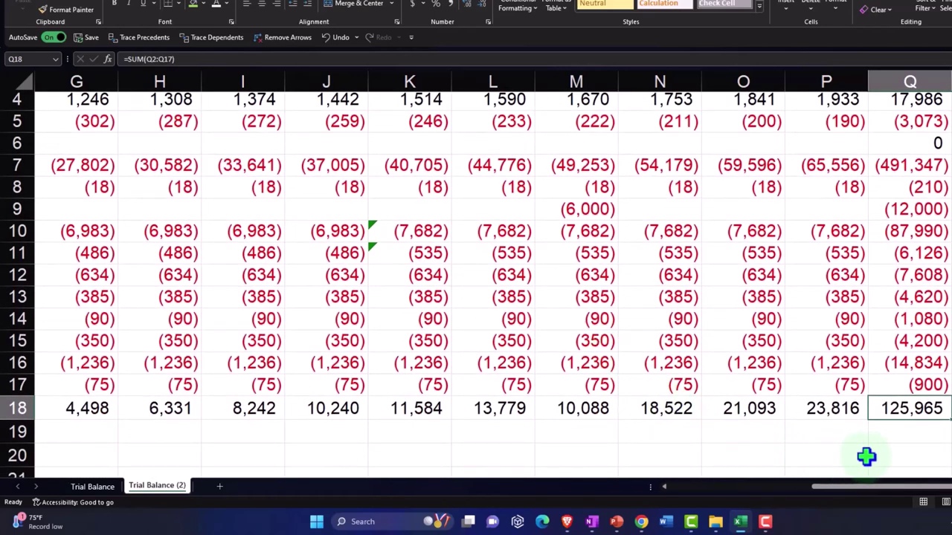
pyautogui.doubleClick(916, 408)
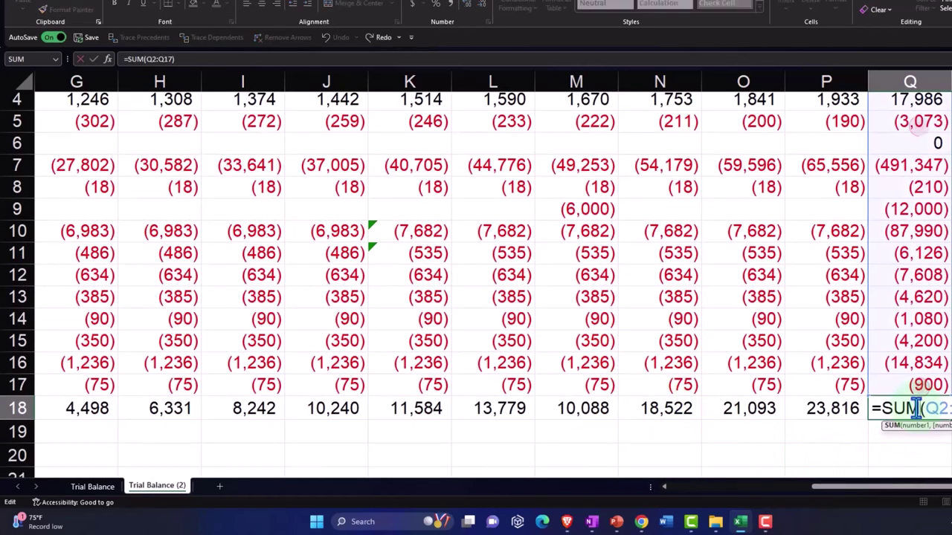
pyautogui.press('Return')
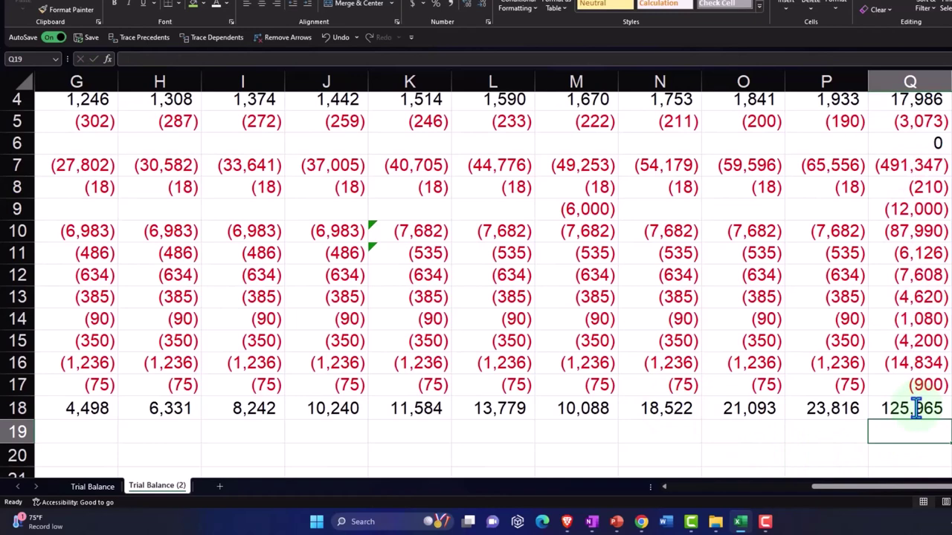
# - Add a cross-check total of the January through December Net Income in Q19 with =SUM(E18:P18)
pyautogui.write('=sum(')
pyautogui.press('Up')
pyautogui.press('Left')
pyautogui.hotkey('shift', 'Left')
pyautogui.hotkey('shift', 'Left')
pyautogui.hotkey('shift', 'Left')
pyautogui.hotkey('shift', 'Left')
pyautogui.hotkey('shift', 'Left')
pyautogui.hotkey('shift', 'Left')
pyautogui.hotkey('shift', 'Left')
pyautogui.hotkey('shift', 'Left')
pyautogui.hotkey('shift', 'Left')
pyautogui.hotkey('shift', 'Left')
pyautogui.hotkey('shift', 'Left')
pyautogui.hotkey('shift', 'Left')
pyautogui.hotkey('shift', 'Left')
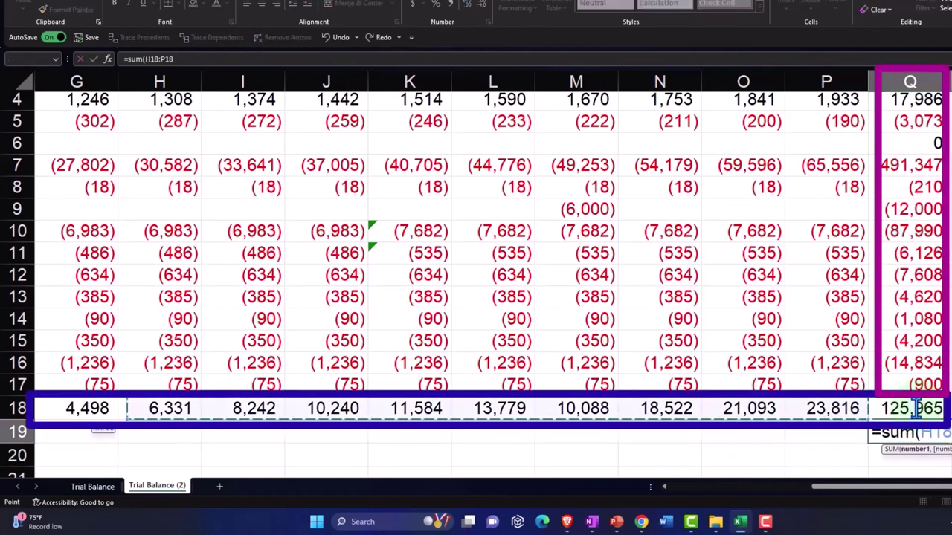
pyautogui.hotkey('shift', 'Left')
pyautogui.hotkey('shift', 'Right')
pyautogui.hotkey('shift', 'Right')
pyautogui.hotkey('shift', 'Right')
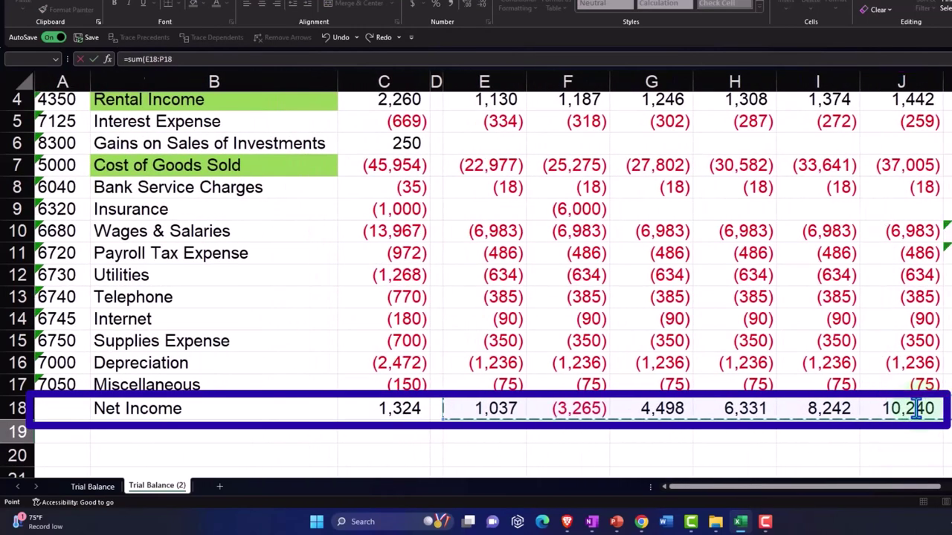
pyautogui.press('Return')
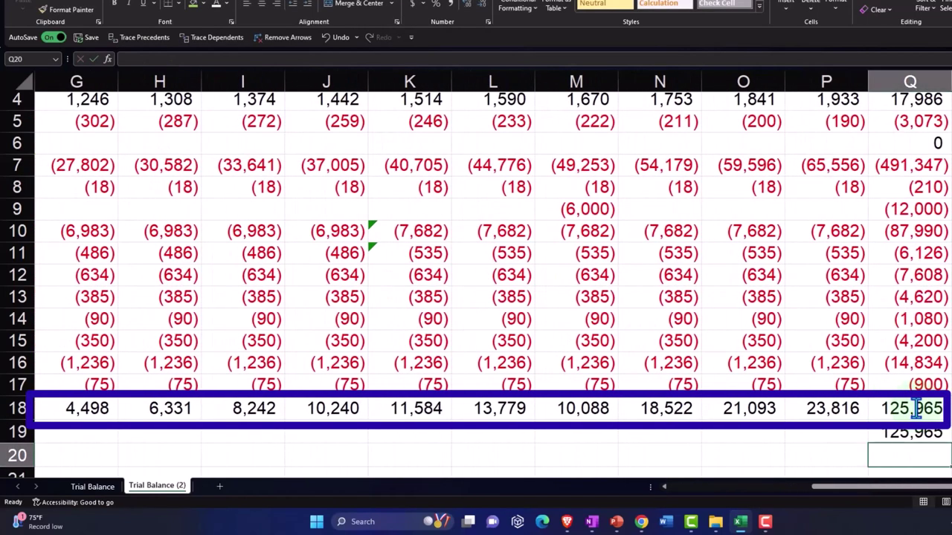
# - Compare the column total formula in Q18 with the row total formula in Q19
pyautogui.press('Up')
pyautogui.doubleClick(916, 408)
pyautogui.press('Escape')
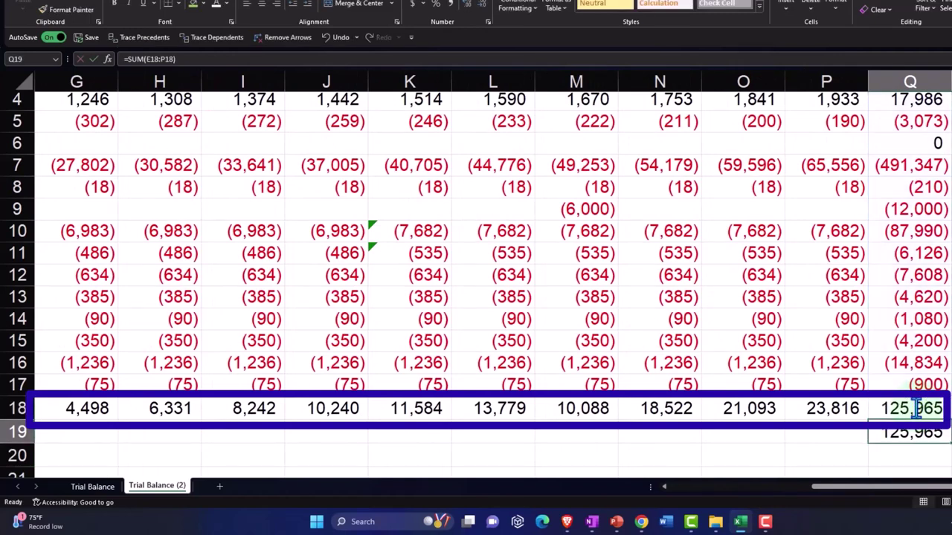
pyautogui.doubleClick(918, 430)
pyautogui.press('Return')
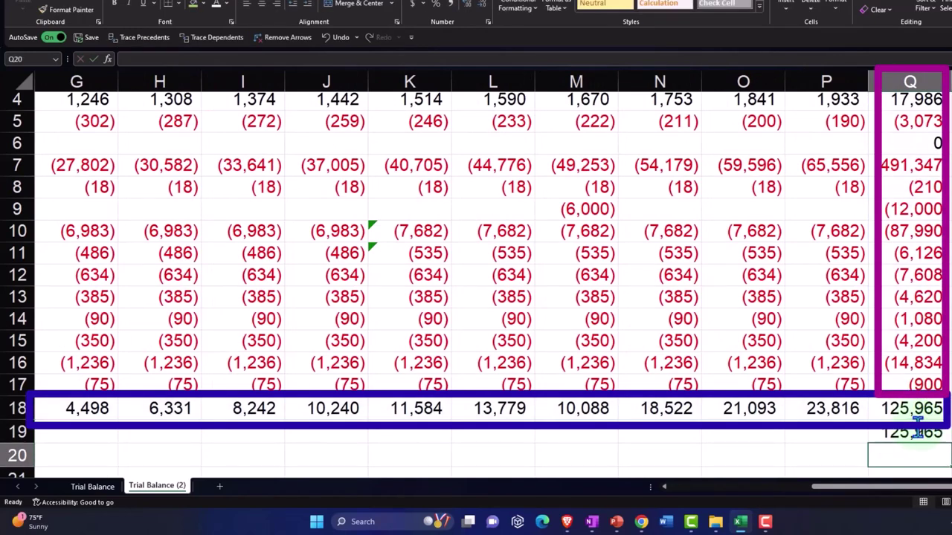
# - Apply All Borders to the budget figures in E2:Q18
pyautogui.moveTo(920, 406); pyautogui.dragTo(428, 177)
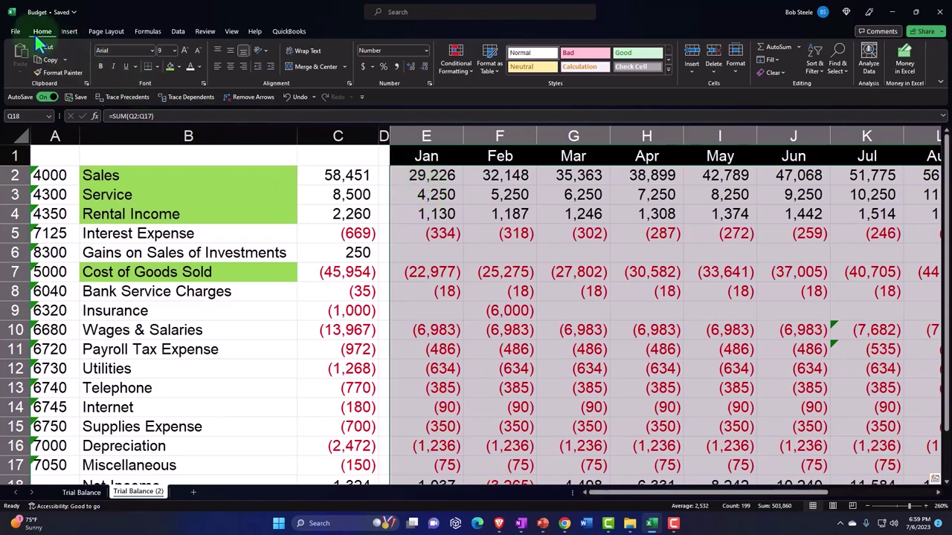
pyautogui.click(157, 68)
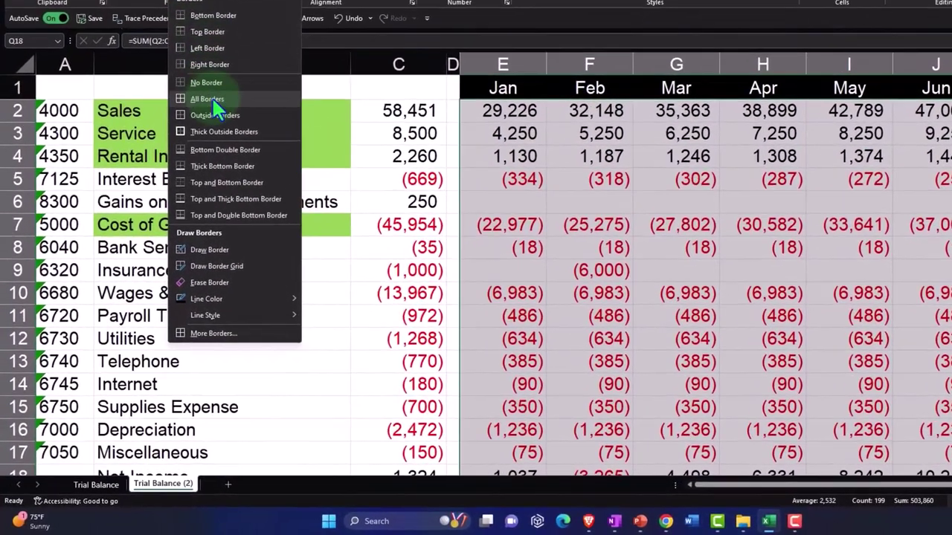
pyautogui.click(178, 165)
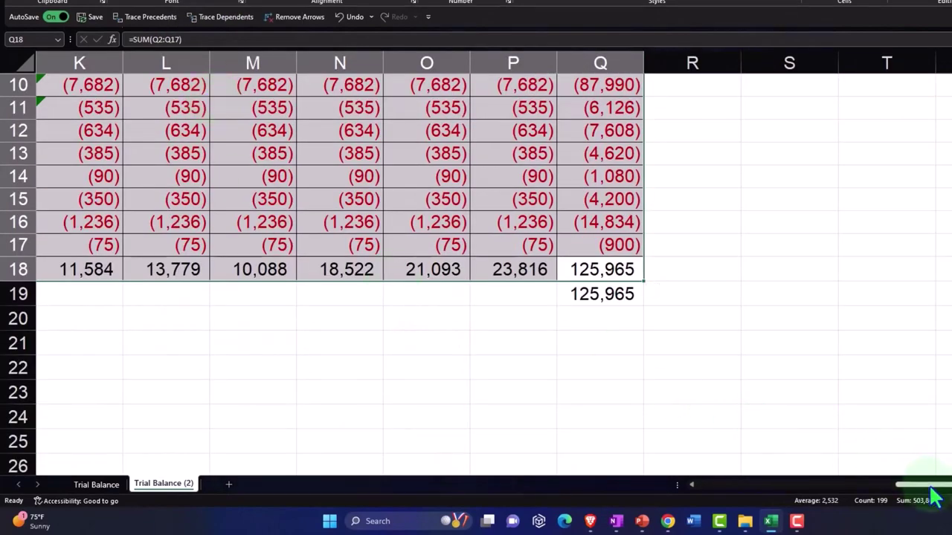
pyautogui.moveTo(922, 485); pyautogui.dragTo(550, 457)
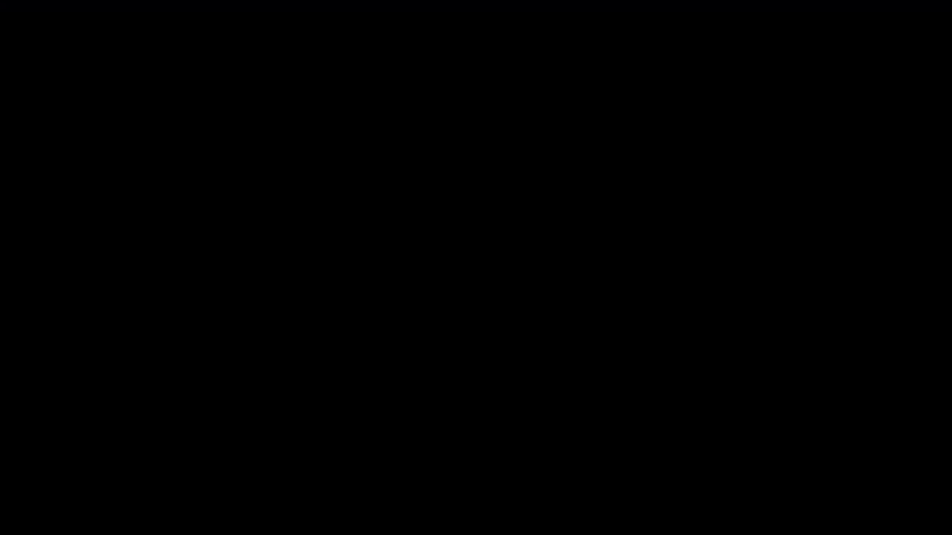